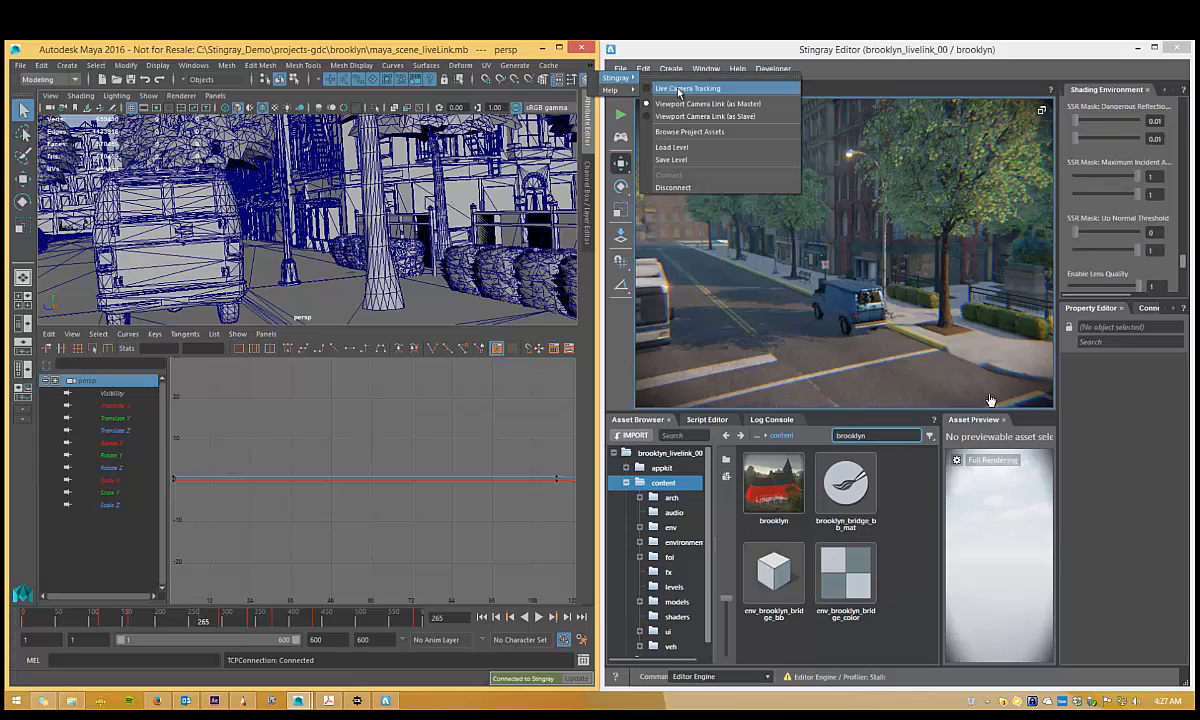
# Turn on live camera tracking to Stingray, and scrub and play the camera animation along the timeline.
pyautogui.click(683, 88)
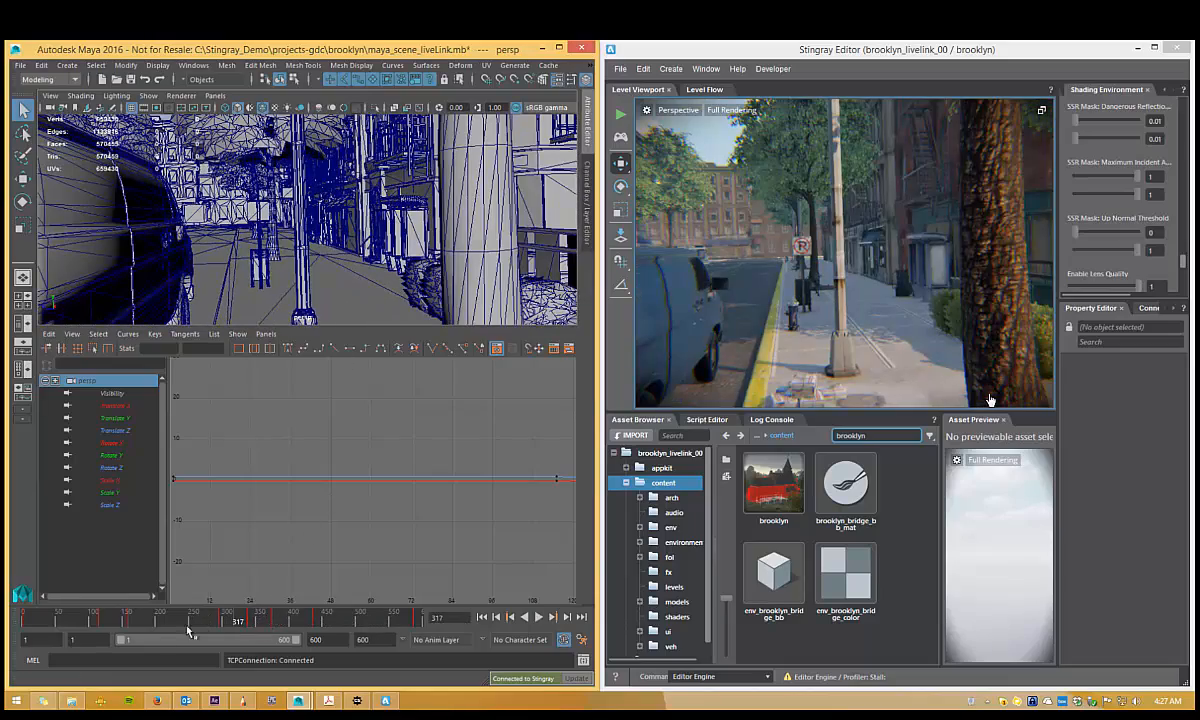
pyautogui.moveTo(160, 623); pyautogui.dragTo(113, 620)
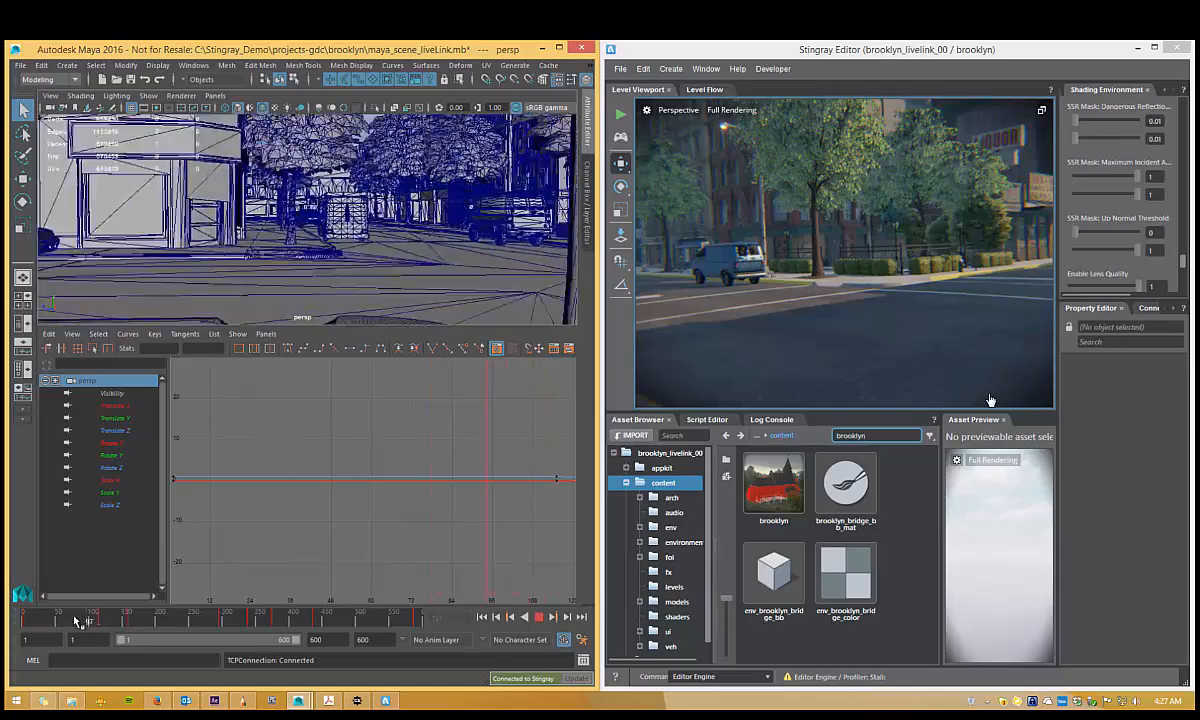
pyautogui.moveTo(30, 622); pyautogui.dragTo(112, 622)
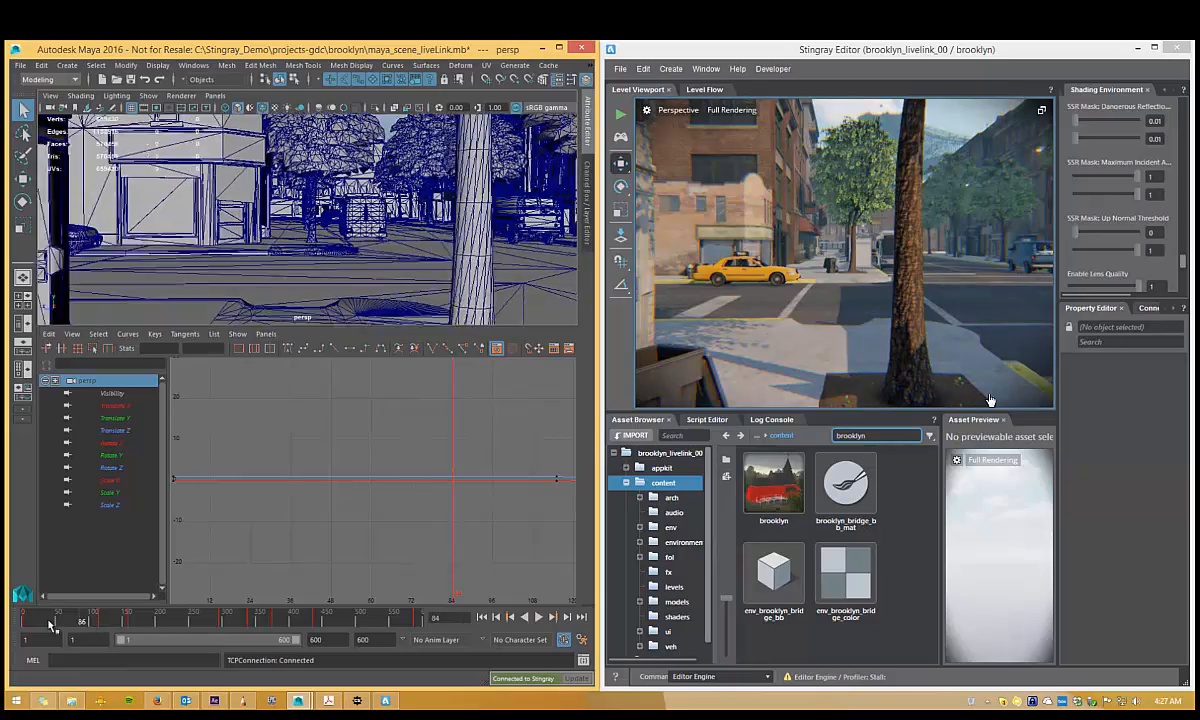
pyautogui.click(540, 618)
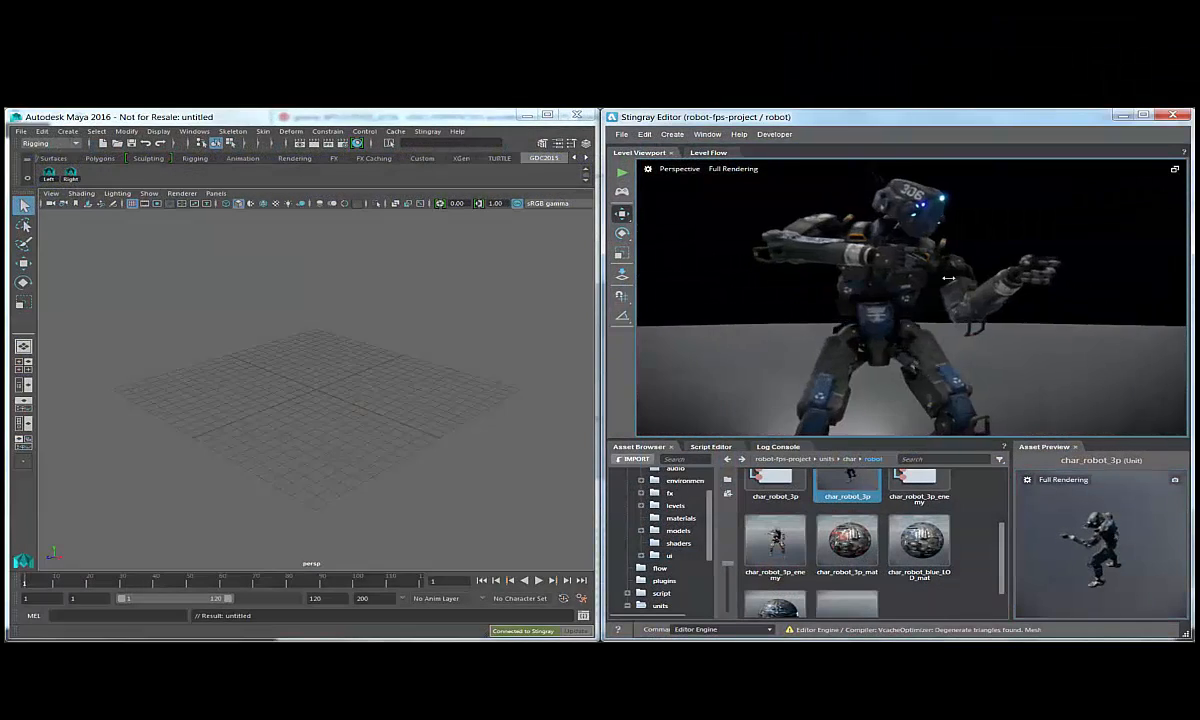
# Send the char_robot_3p unit from the Stingray project assets to Maya.
pyautogui.keyDown('alt'); pyautogui.moveTo(948, 278); pyautogui.dragTo(731, 258, button='right'); pyautogui.keyUp('alt')
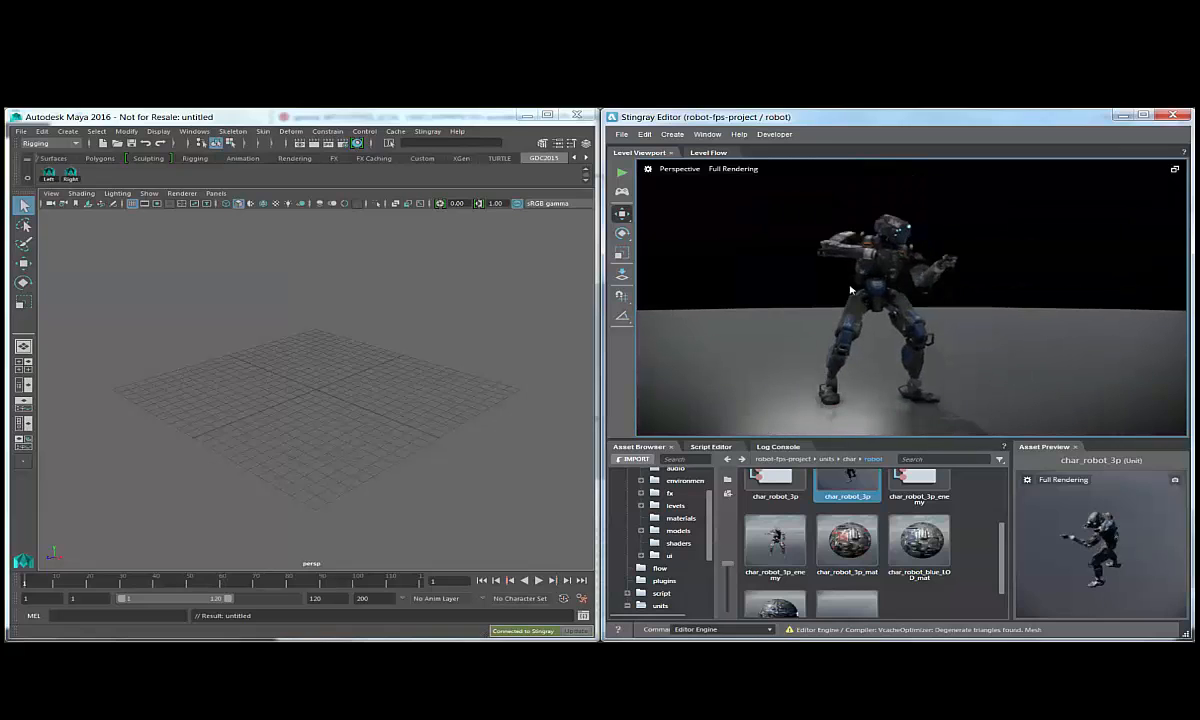
pyautogui.click(836, 553)
pyautogui.click(777, 217)
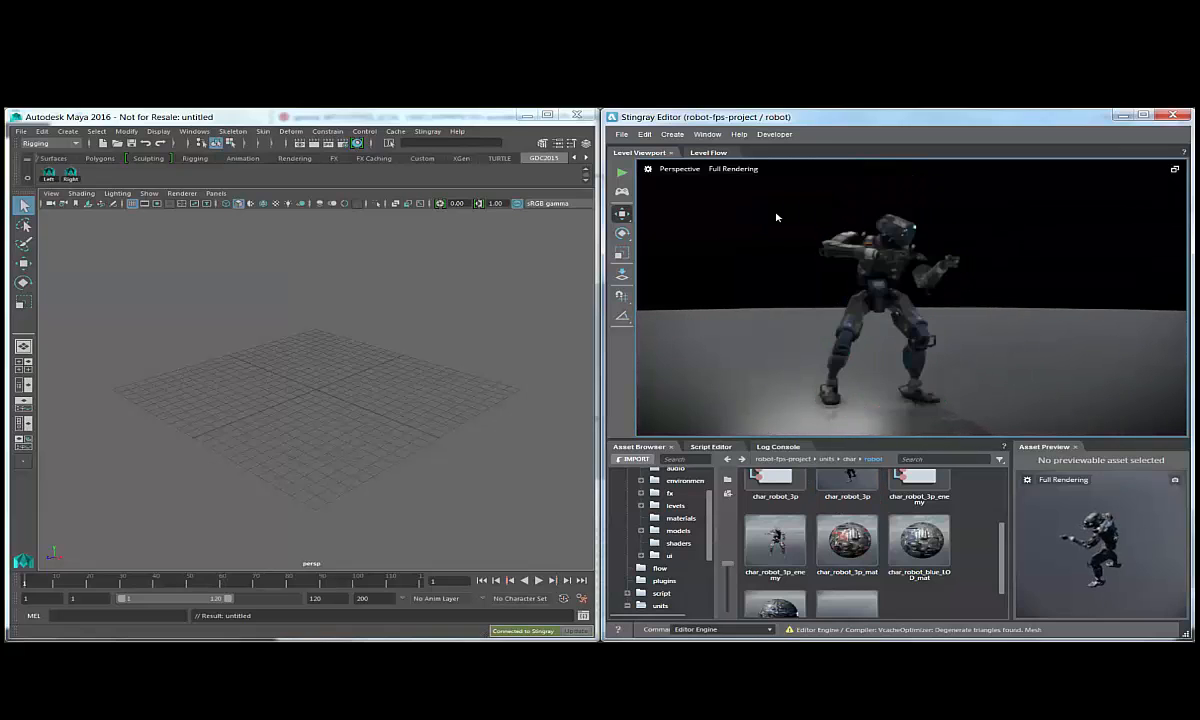
pyautogui.click(850, 262)
pyautogui.scroll(5, 751, 315)
pyautogui.scroll(-4, 751, 315)
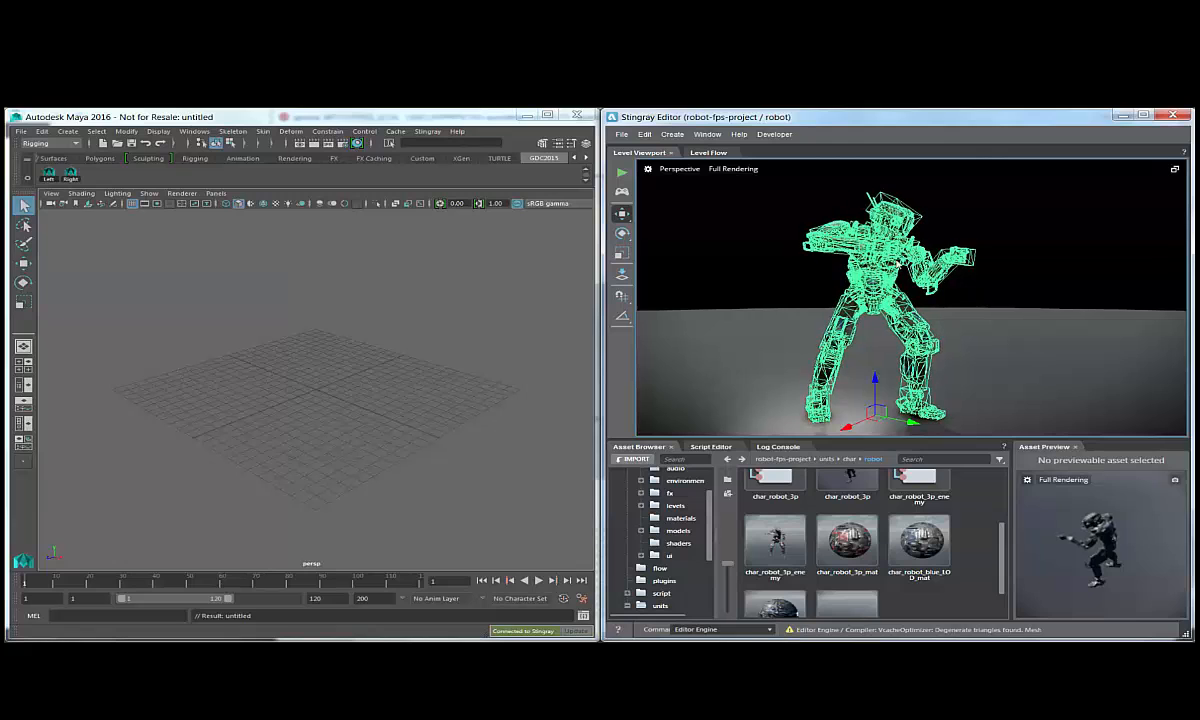
pyautogui.click(845, 480)
pyautogui.rightClick(846, 480)
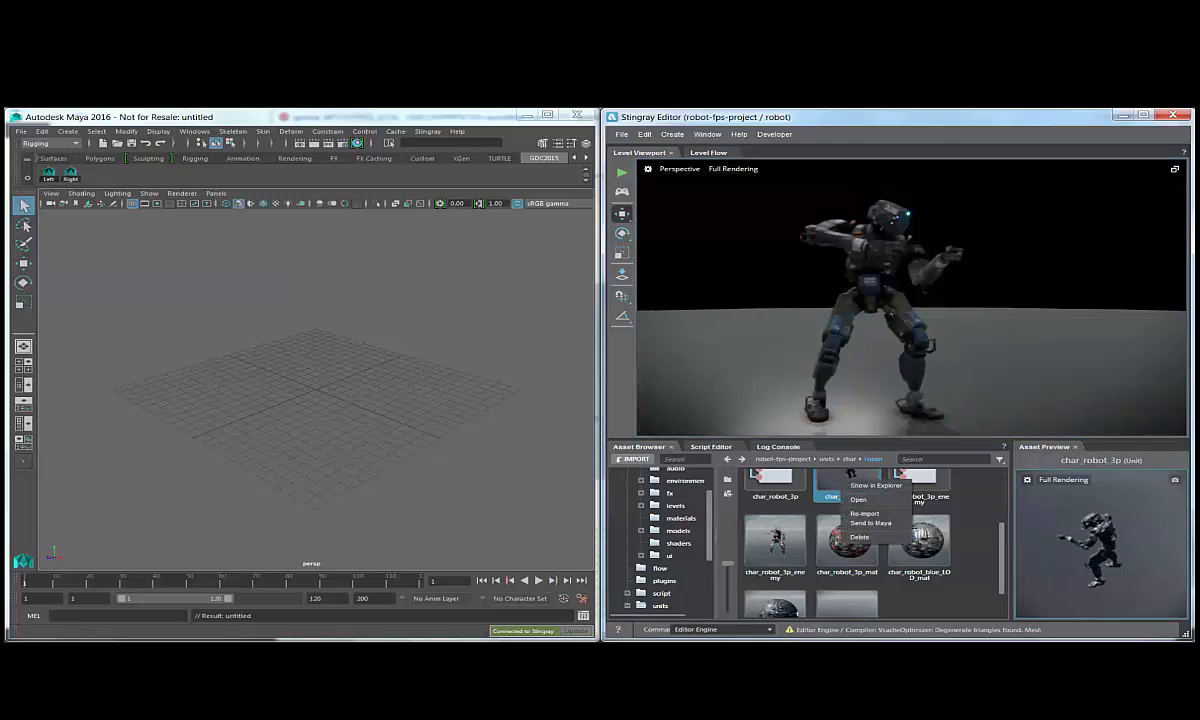
pyautogui.click(880, 522)
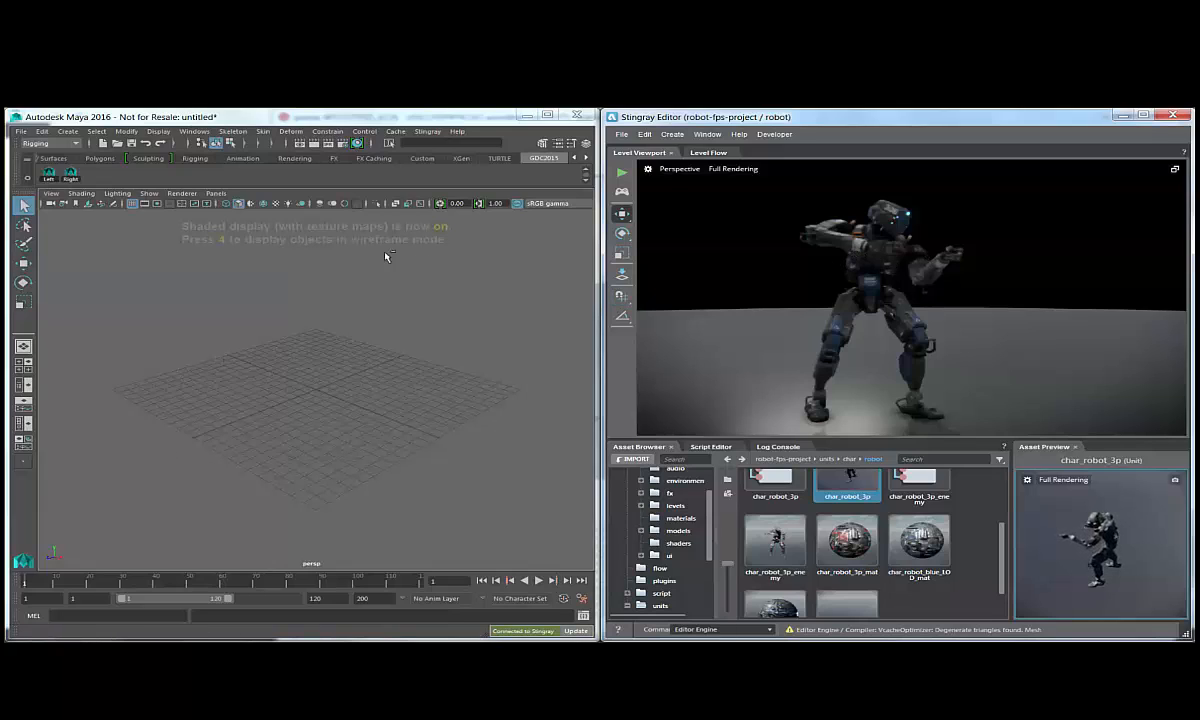
# Select the imported robot_LOD0 mesh in the Maya scene from a frontal view.
pyautogui.click(51, 180)
pyautogui.keyDown('alt'); pyautogui.moveTo(246, 412); pyautogui.dragTo(399, 375); pyautogui.keyUp('alt')
pyautogui.keyDown('alt'); pyautogui.moveTo(399, 375); pyautogui.dragTo(510, 397, button='right'); pyautogui.keyUp('alt')
pyautogui.keyDown('alt'); pyautogui.moveTo(428, 370); pyautogui.dragTo(575, 510, button='middle'); pyautogui.keyUp('alt')
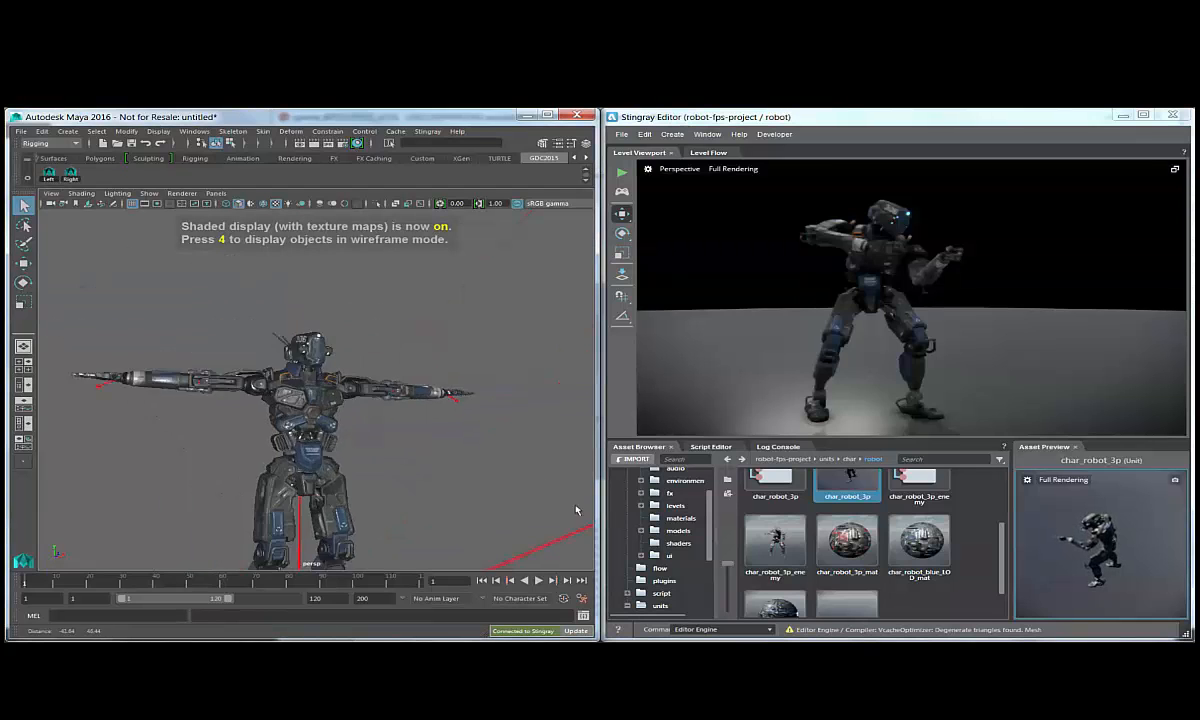
pyautogui.keyDown('alt'); pyautogui.moveTo(576, 510); pyautogui.dragTo(419, 356); pyautogui.keyUp('alt')
pyautogui.click(418, 329)
pyautogui.keyDown('alt'); pyautogui.moveTo(418, 329); pyautogui.dragTo(260, 382, button='middle'); pyautogui.keyUp('alt')
pyautogui.keyDown('alt'); pyautogui.moveTo(260, 382); pyautogui.dragTo(565, 276, button='right'); pyautogui.keyUp('alt')
pyautogui.keyDown('alt'); pyautogui.moveTo(565, 276); pyautogui.dragTo(517, 246, button='middle'); pyautogui.keyUp('alt')
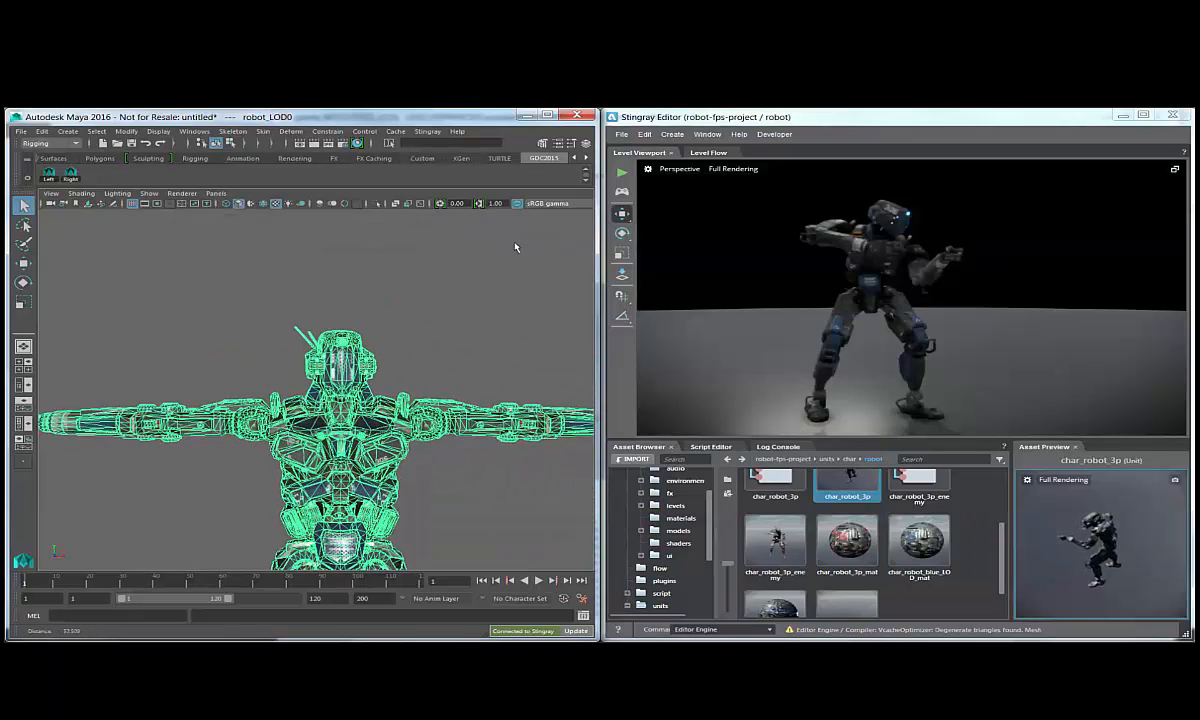
# Turn on live camera tracking for the robot scene and check the linked view from several angles and distances.
pyautogui.click(428, 132)
pyautogui.click(429, 148)
pyautogui.keyDown('alt'); pyautogui.moveTo(484, 372); pyautogui.dragTo(494, 345); pyautogui.keyUp('alt')
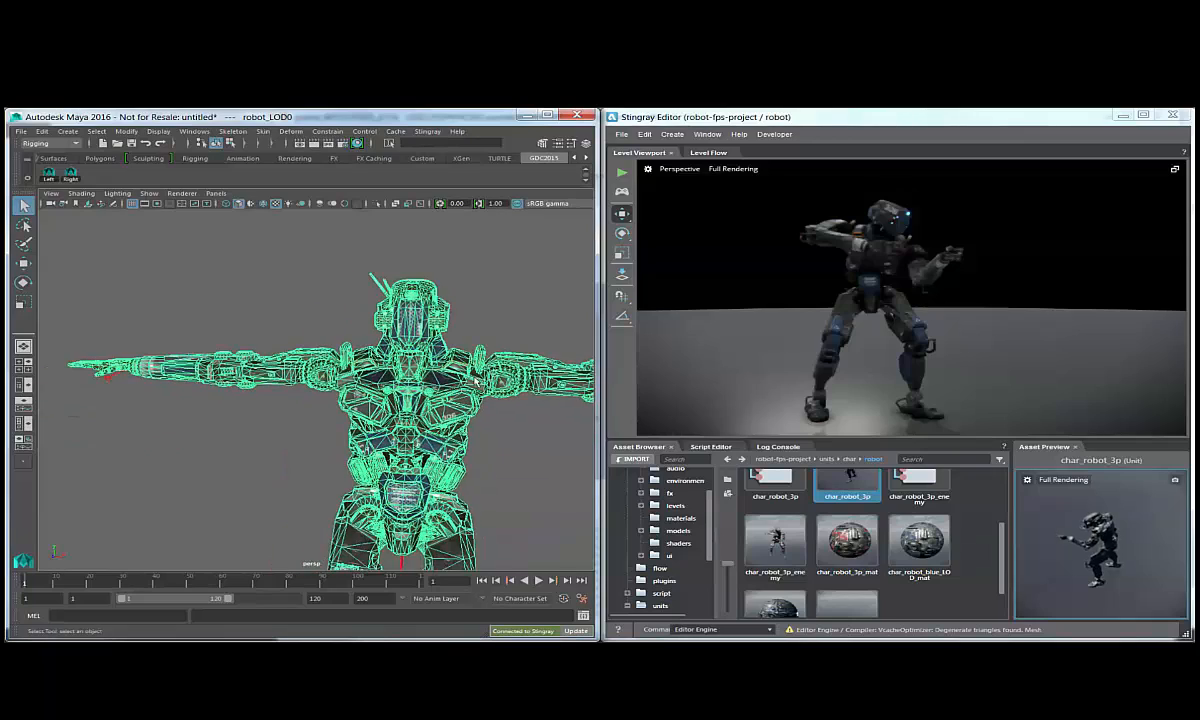
pyautogui.keyDown('alt'); pyautogui.moveTo(494, 345); pyautogui.dragTo(474, 340, button='middle'); pyautogui.keyUp('alt')
pyautogui.keyDown('alt'); pyautogui.moveTo(454, 327); pyautogui.dragTo(284, 388); pyautogui.keyUp('alt')
pyautogui.keyDown('alt'); pyautogui.moveTo(490, 265); pyautogui.dragTo(365, 278, button='middle'); pyautogui.keyUp('alt')
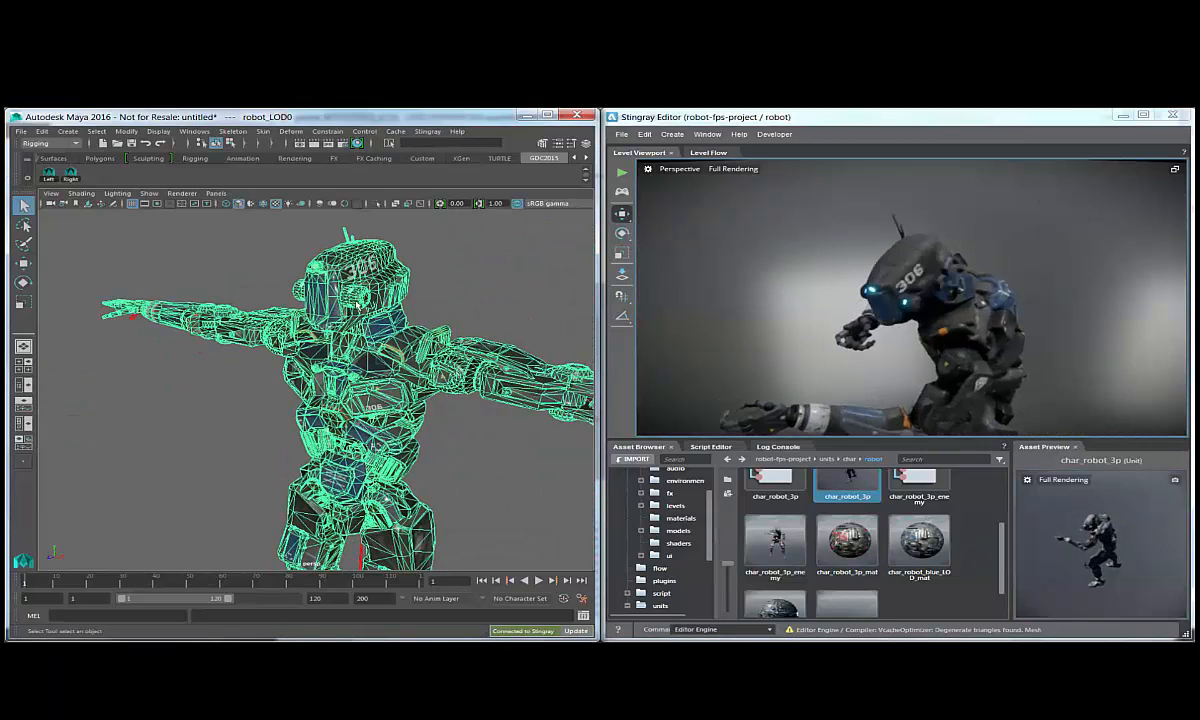
pyautogui.keyDown('alt'); pyautogui.moveTo(365, 276); pyautogui.dragTo(96, 392); pyautogui.keyUp('alt')
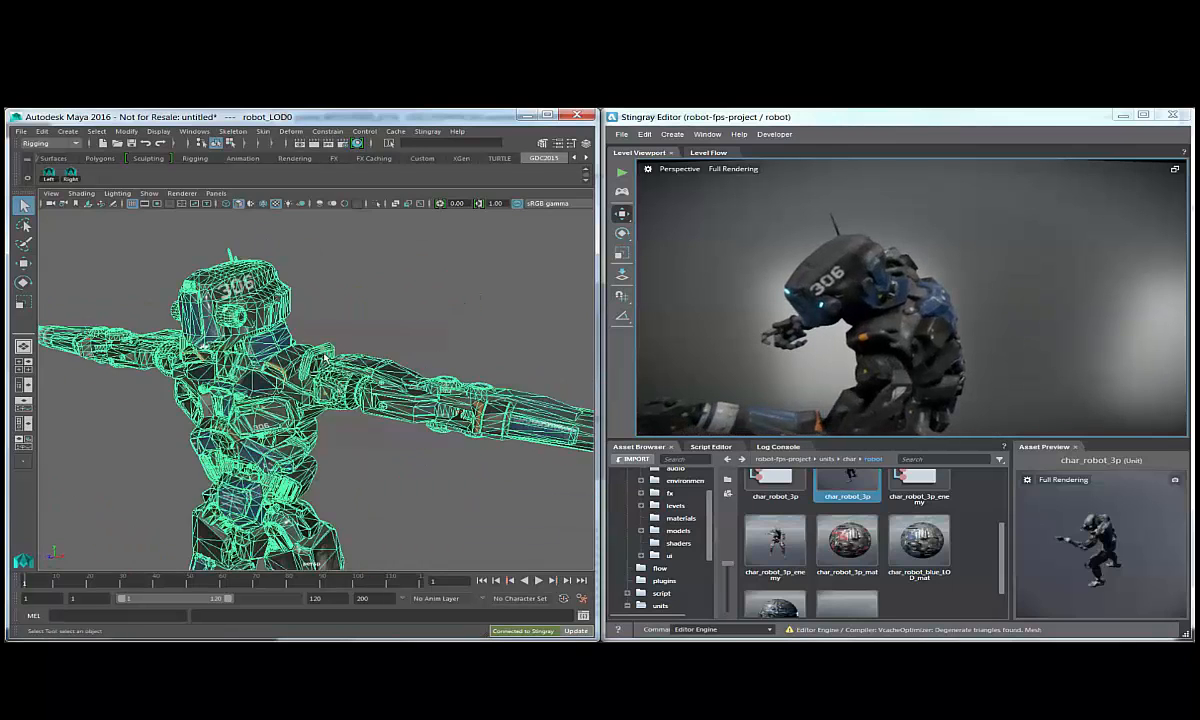
pyautogui.scroll(-6, 94, 394)
pyautogui.keyDown('alt'); pyautogui.moveTo(318, 410); pyautogui.dragTo(337, 344, button='middle'); pyautogui.keyUp('alt')
pyautogui.keyDown('alt'); pyautogui.moveTo(337, 344); pyautogui.dragTo(382, 348); pyautogui.keyUp('alt')
pyautogui.scroll(3, 382, 348)
pyautogui.scroll(2, 382, 348)
pyautogui.keyDown('alt'); pyautogui.moveTo(382, 348); pyautogui.dragTo(303, 429, button='middle'); pyautogui.keyUp('alt')
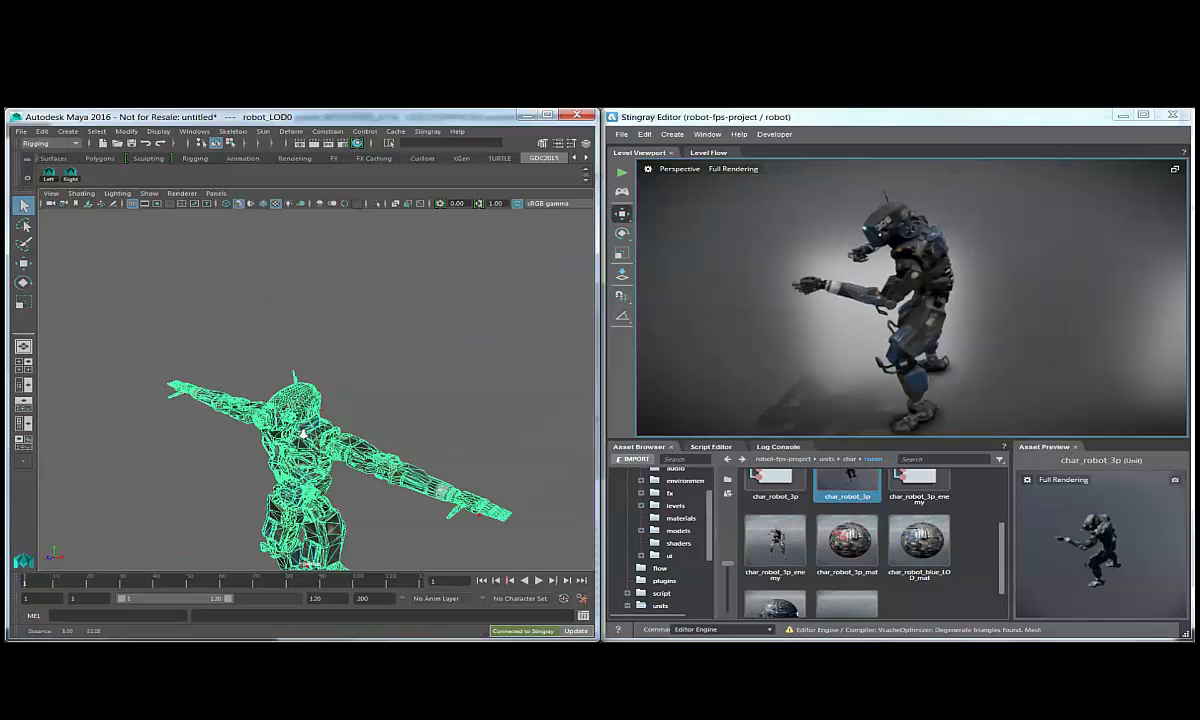
pyautogui.scroll(3, 303, 429)
# Select the vertices of the robot's head in vertex mode, with soft falloff into the neck.
pyautogui.keyDown('alt'); pyautogui.moveTo(303, 429); pyautogui.dragTo(250, 291); pyautogui.keyUp('alt')
pyautogui.press('F9')
pyautogui.moveTo(243, 289); pyautogui.dragTo(378, 343)
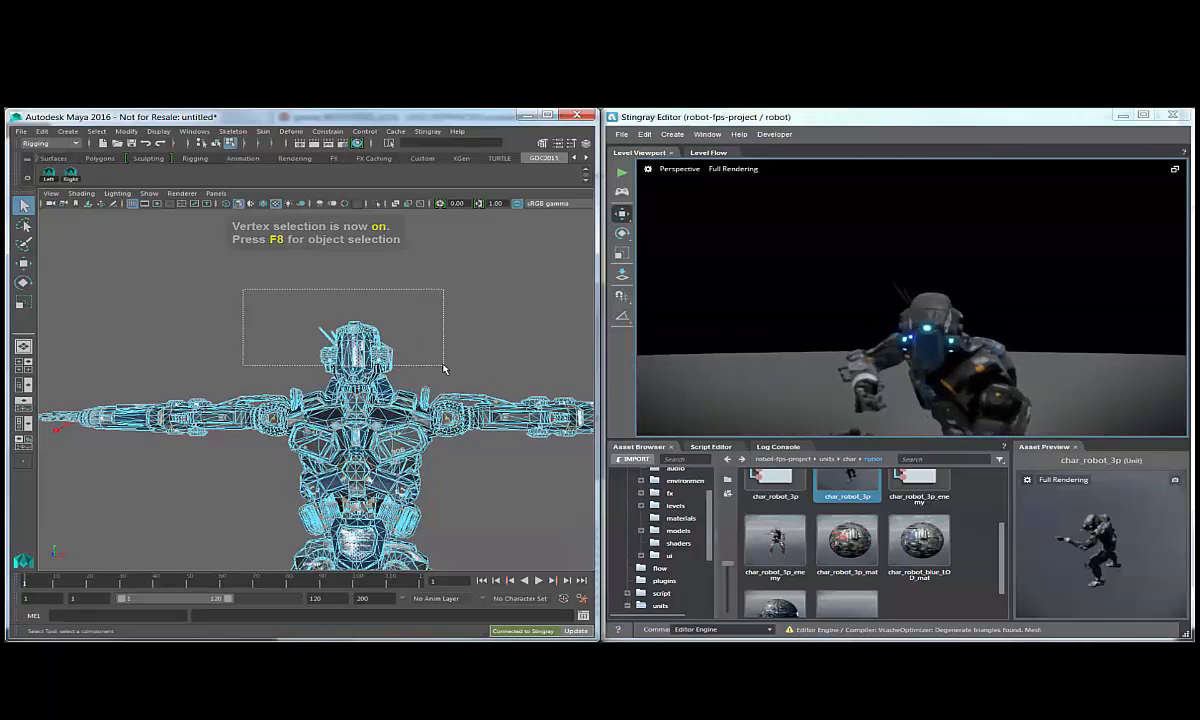
pyautogui.moveTo(443, 368); pyautogui.dragTo(444, 369)
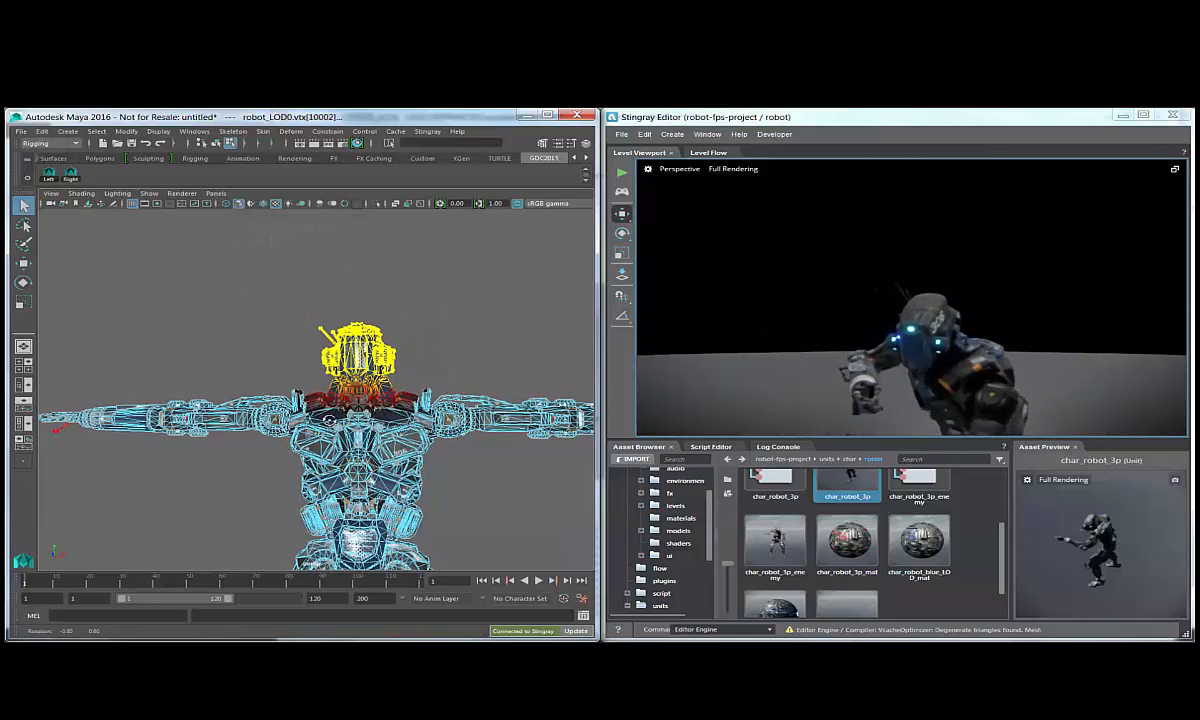
pyautogui.keyDown('alt'); pyautogui.moveTo(384, 398); pyautogui.dragTo(402, 413); pyautogui.keyUp('alt')
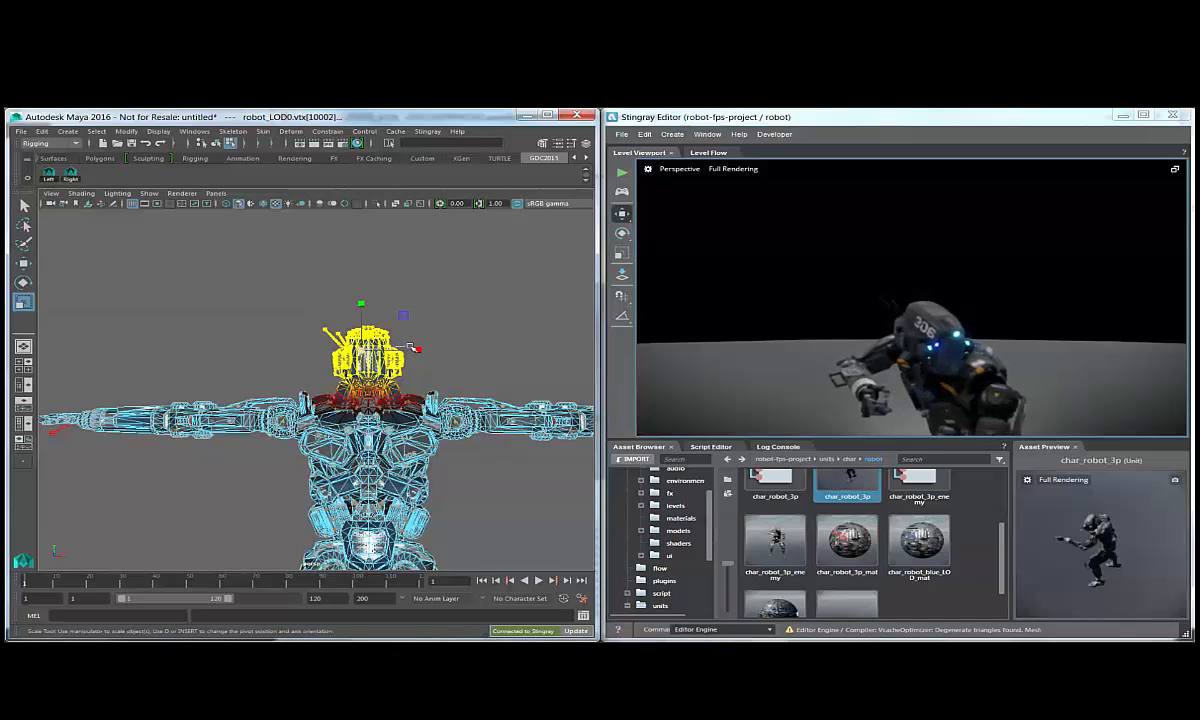
# Enlarge and raise the selected robot head, and update Stingray by overwriting char_robot_3p.fbx.
pyautogui.click(360, 350)
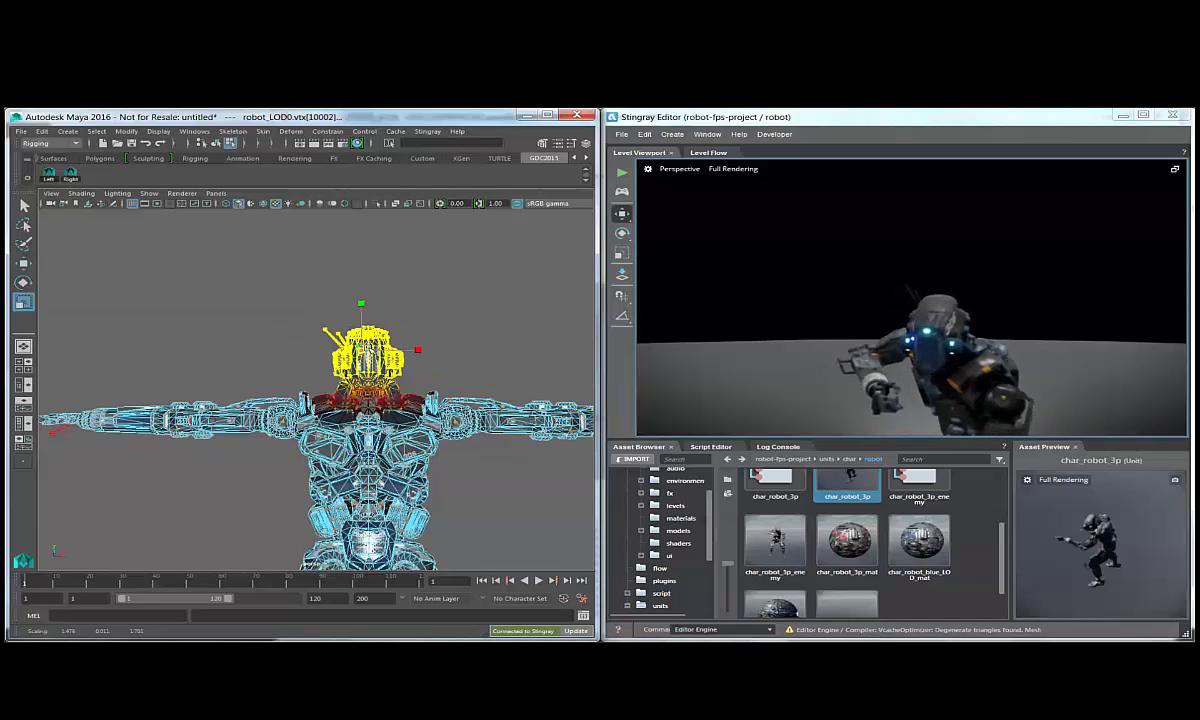
pyautogui.moveTo(361, 350); pyautogui.dragTo(361, 304)
pyautogui.press('w')
pyautogui.click(579, 599)
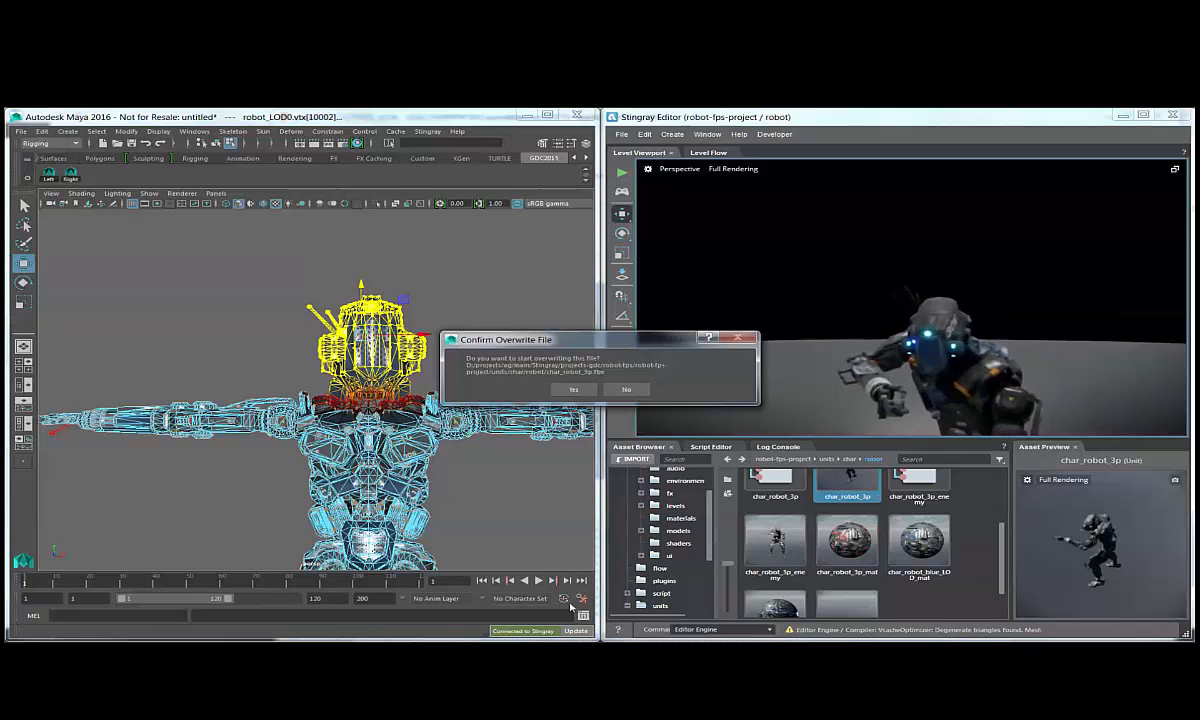
pyautogui.click(568, 389)
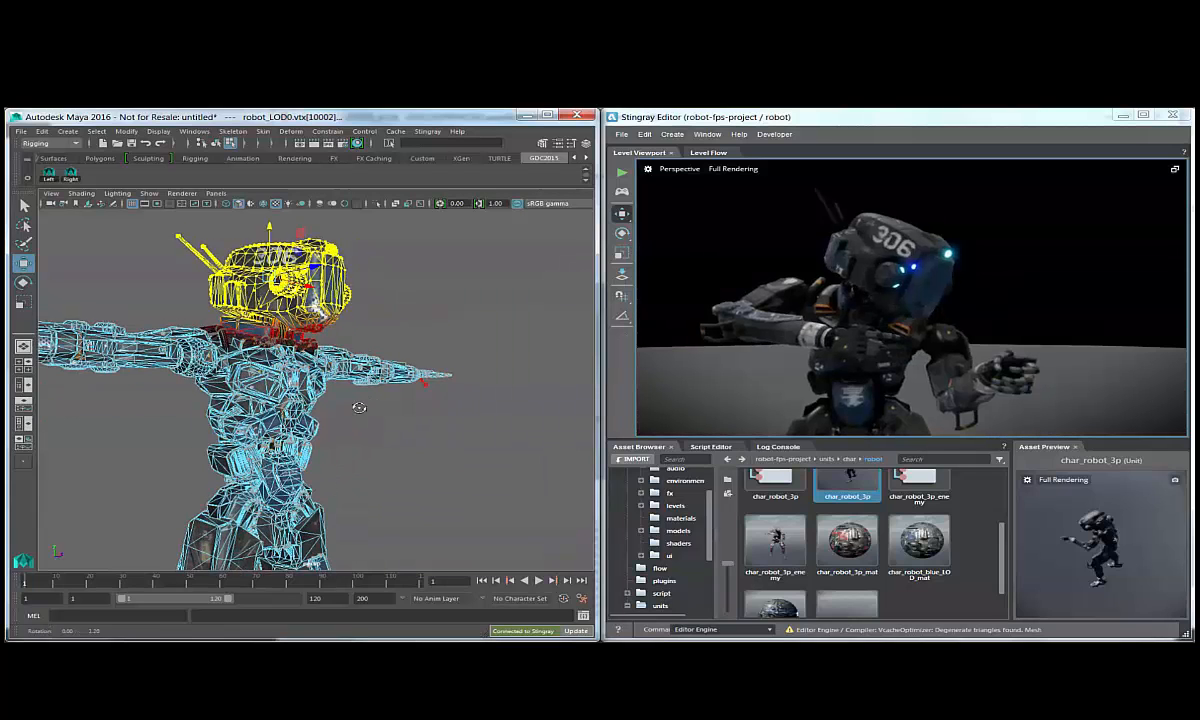
# Undo the move and scaling of the robot's head and send the updated mesh to Stingray.
pyautogui.hotkey('ctrl', 'z')
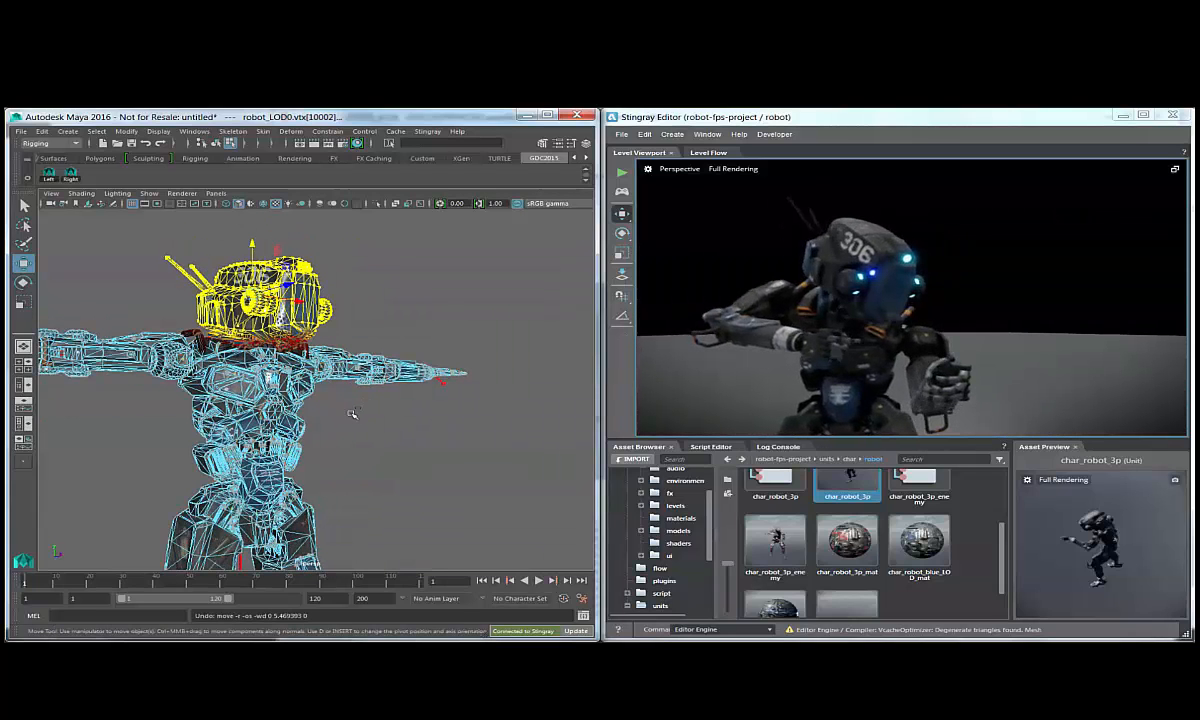
pyautogui.hotkey('ctrl', 'z')
pyautogui.click(574, 630)
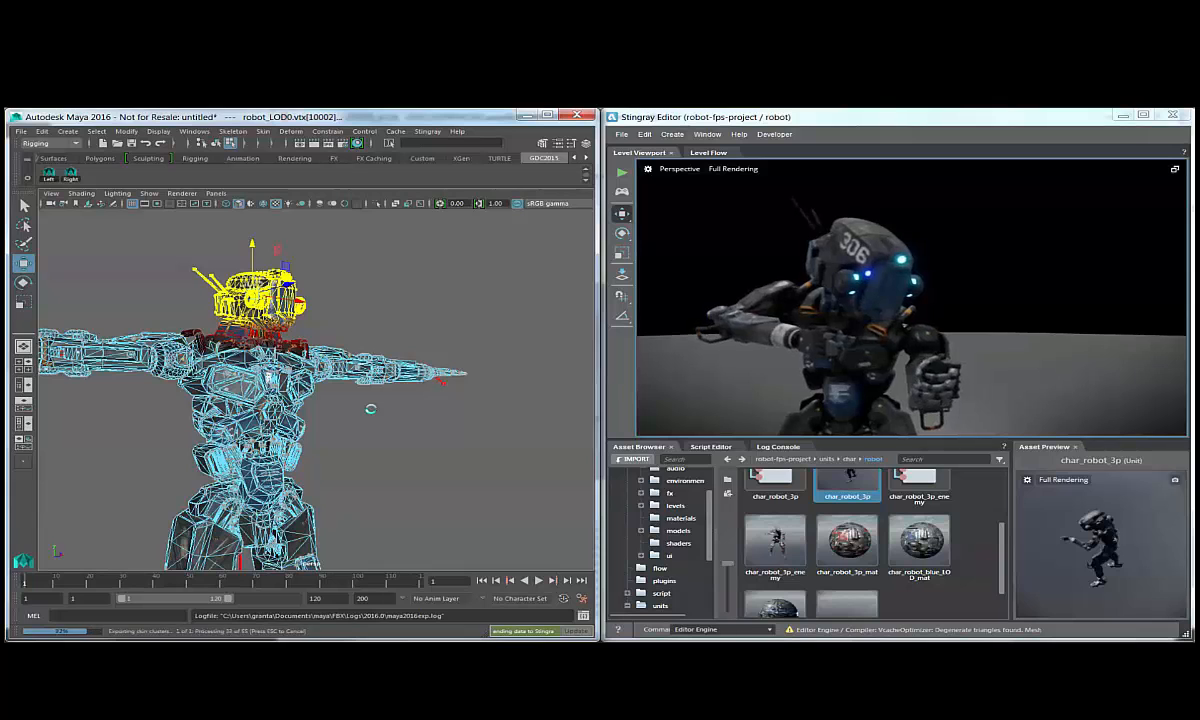
pyautogui.keyDown('alt'); pyautogui.moveTo(377, 415); pyautogui.dragTo(348, 428); pyautogui.keyUp('alt')
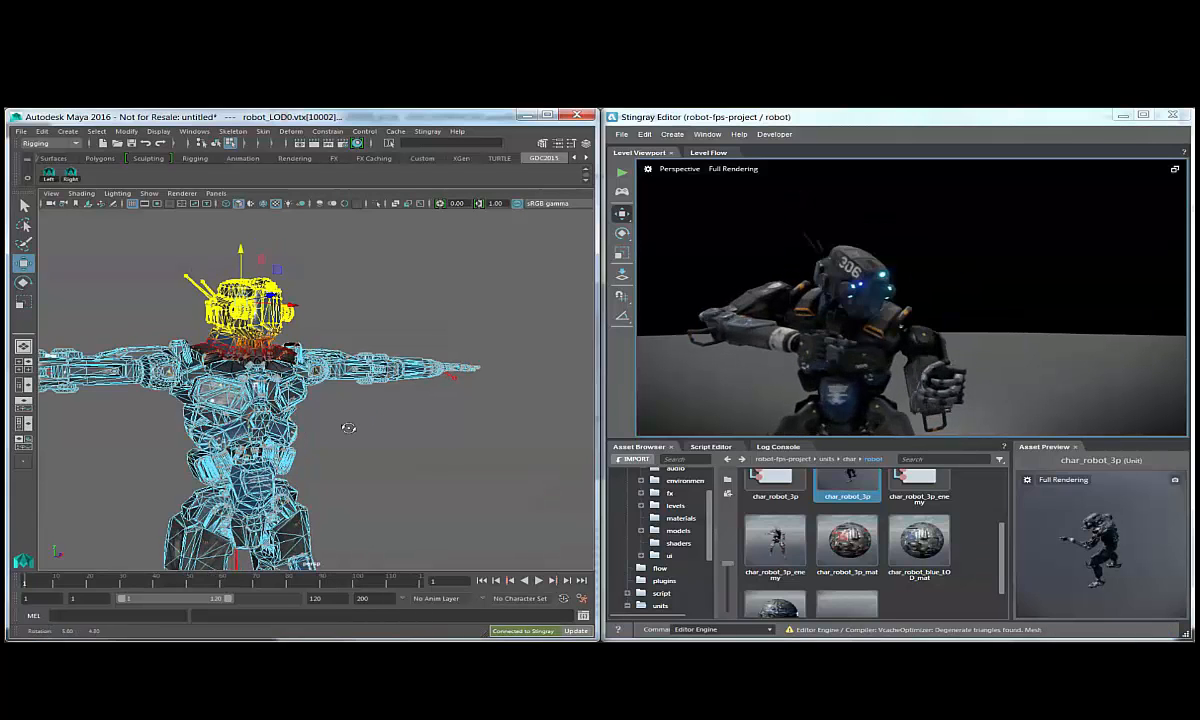
pyautogui.keyDown('alt'); pyautogui.moveTo(348, 428); pyautogui.dragTo(438, 392, button='middle'); pyautogui.keyUp('alt')
# Clear the head vertex selection and return to object selection mode.
pyautogui.keyDown('alt'); pyautogui.moveTo(438, 392); pyautogui.dragTo(424, 389, button='right'); pyautogui.keyUp('alt')
pyautogui.press('q')
pyautogui.click(424, 389)
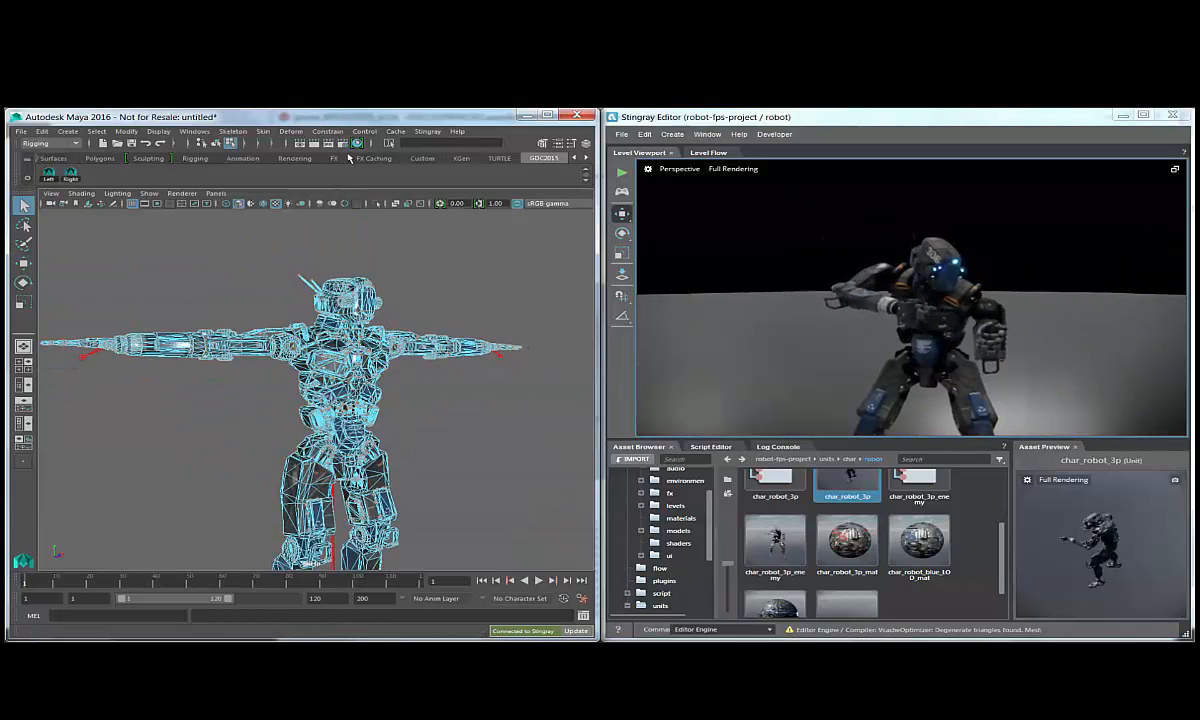
pyautogui.click(220, 144)
# Open char_robot_blue_mat from Hypershade in ShaderFX and load the robot_vertex_paint_graph.sfx graph into it.
pyautogui.click(430, 428)
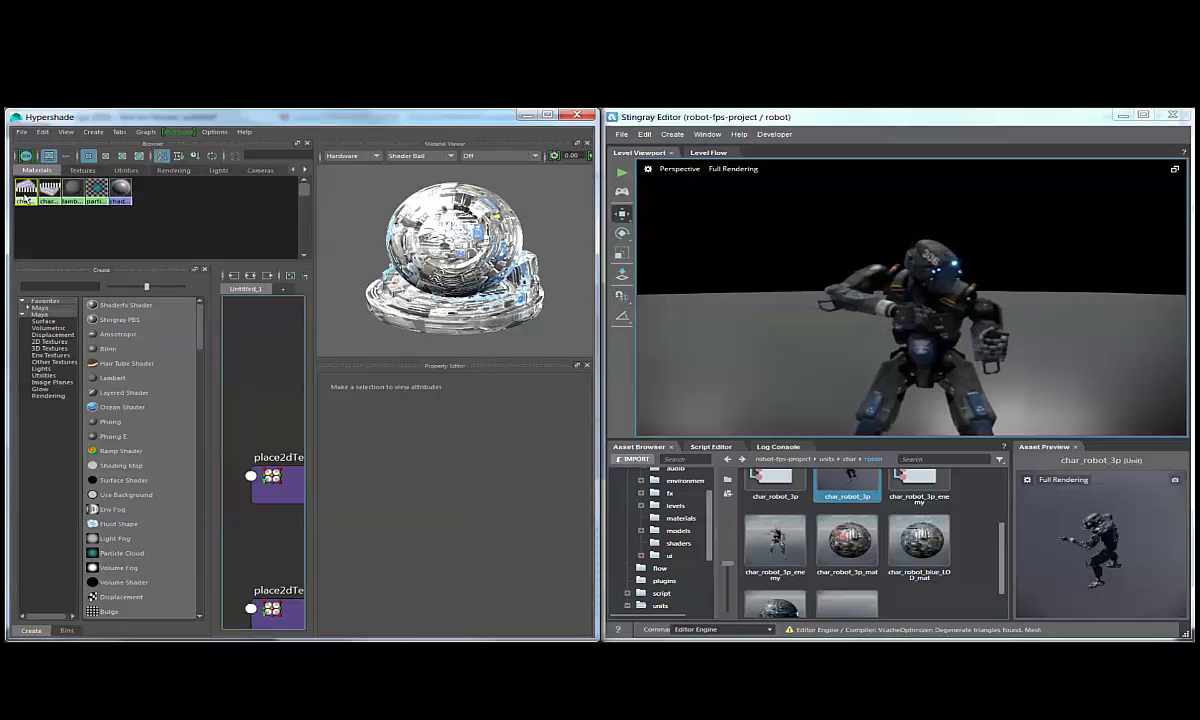
pyautogui.click(480, 428)
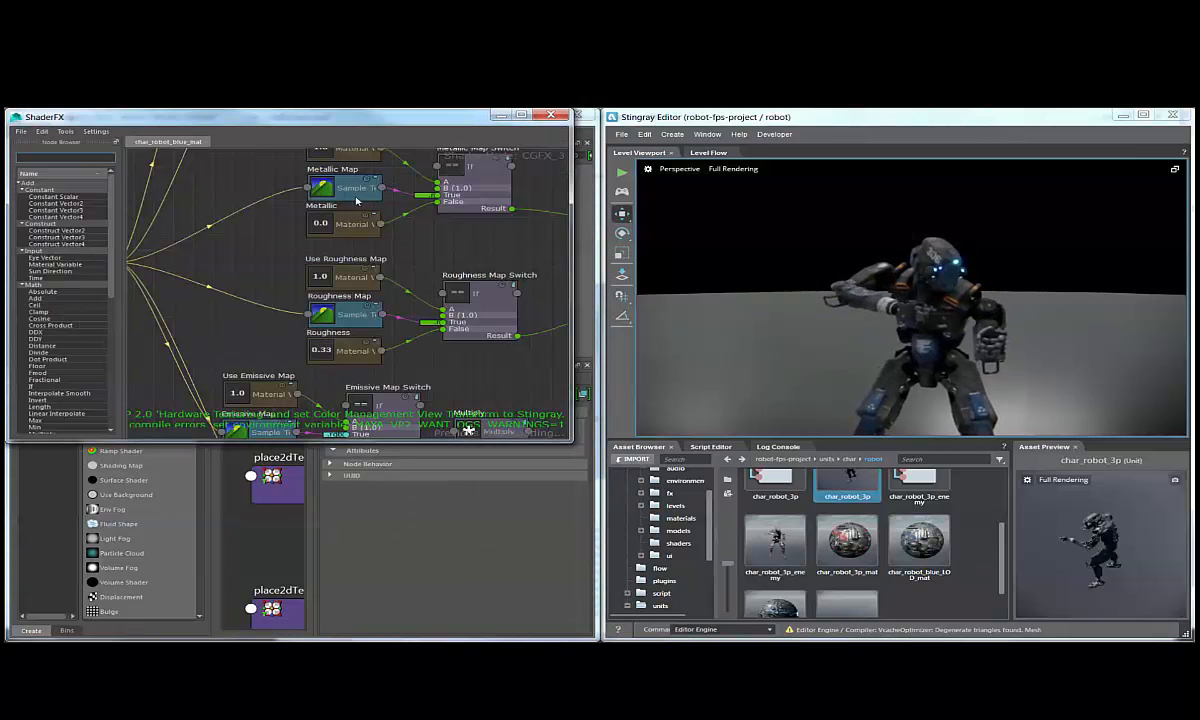
pyautogui.press('super')
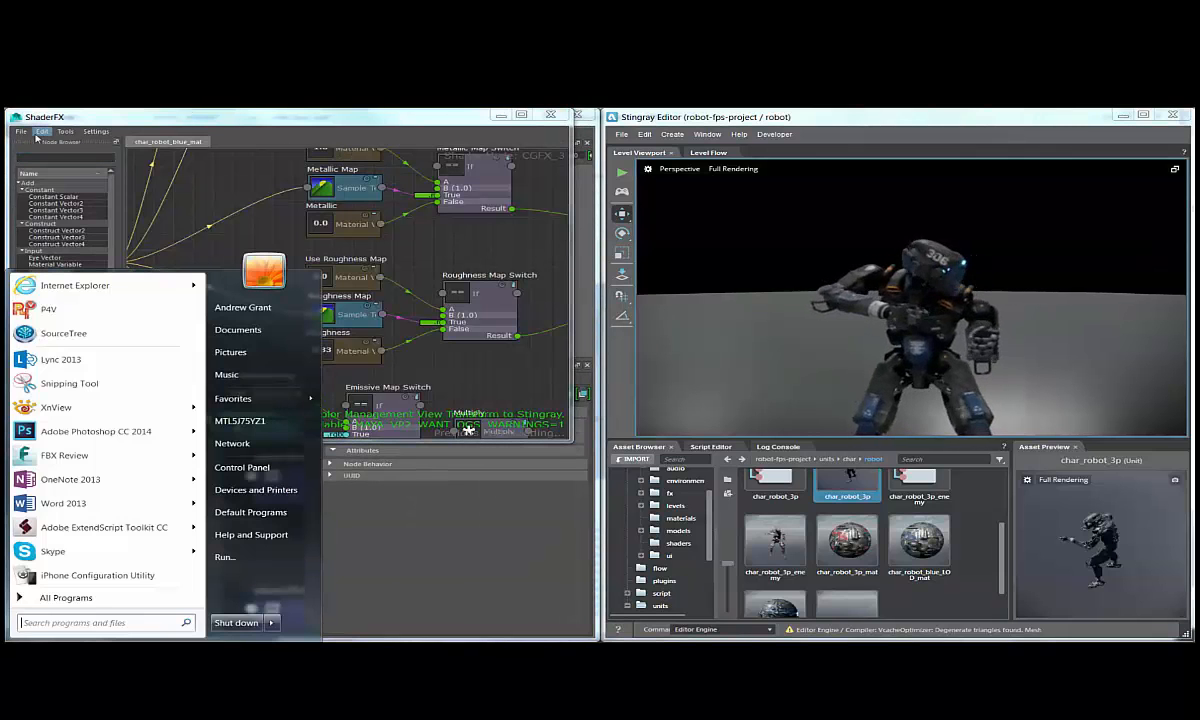
pyautogui.click(22, 132)
pyautogui.click(40, 162)
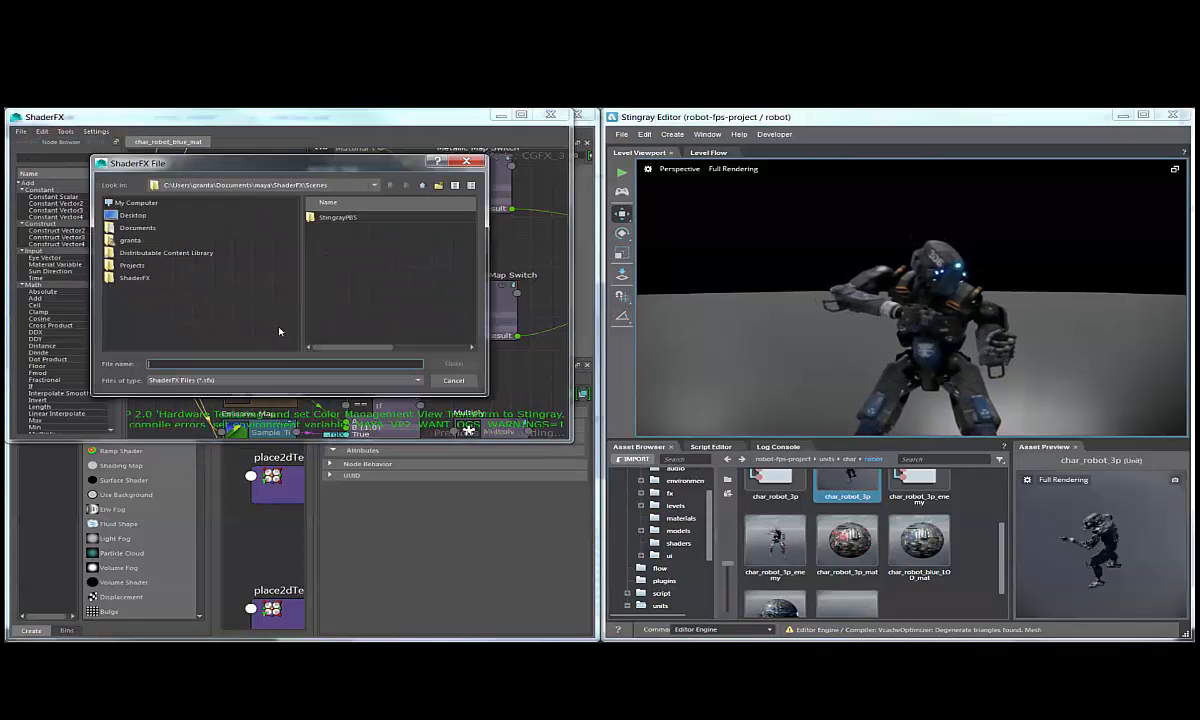
pyautogui.click(240, 278)
pyautogui.doubleClick(350, 238)
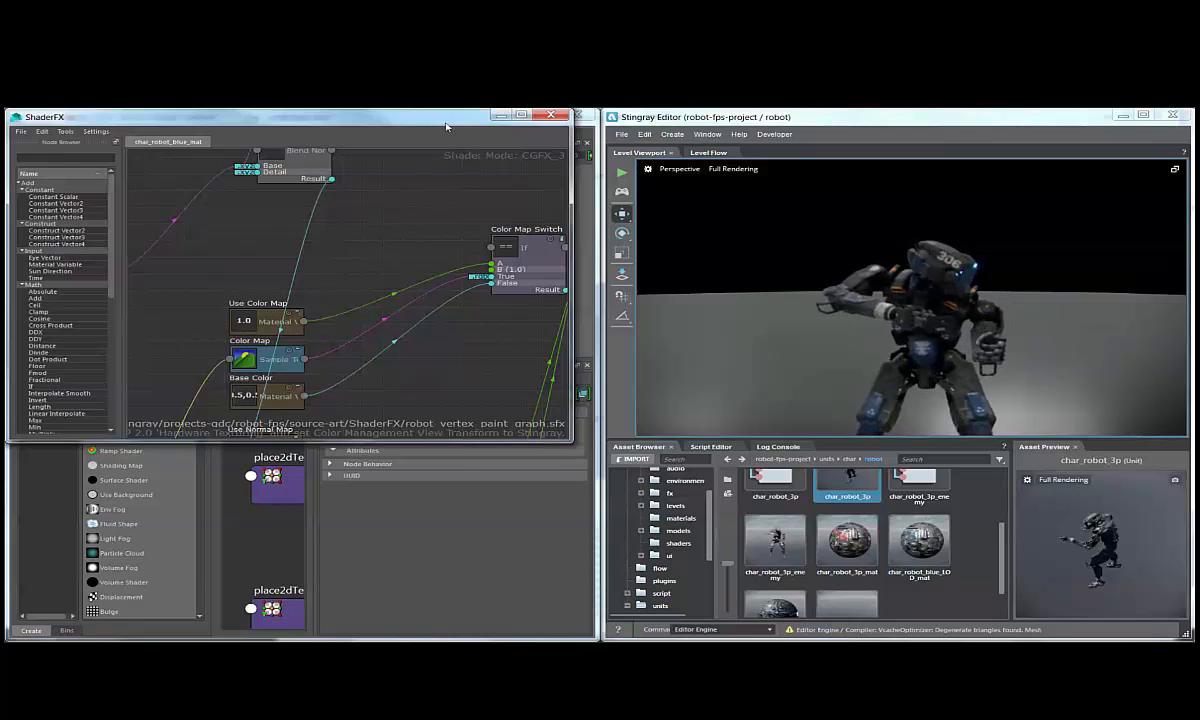
# Review the loaded vertex paint graph and close the ShaderFX and Hypershade windows.
pyautogui.moveTo(552, 121); pyautogui.dragTo(550, 123)
pyautogui.scroll(-5, 348, 303)
pyautogui.keyDown('alt'); pyautogui.moveTo(484, 170); pyautogui.dragTo(412, 232, button='middle'); pyautogui.keyUp('alt')
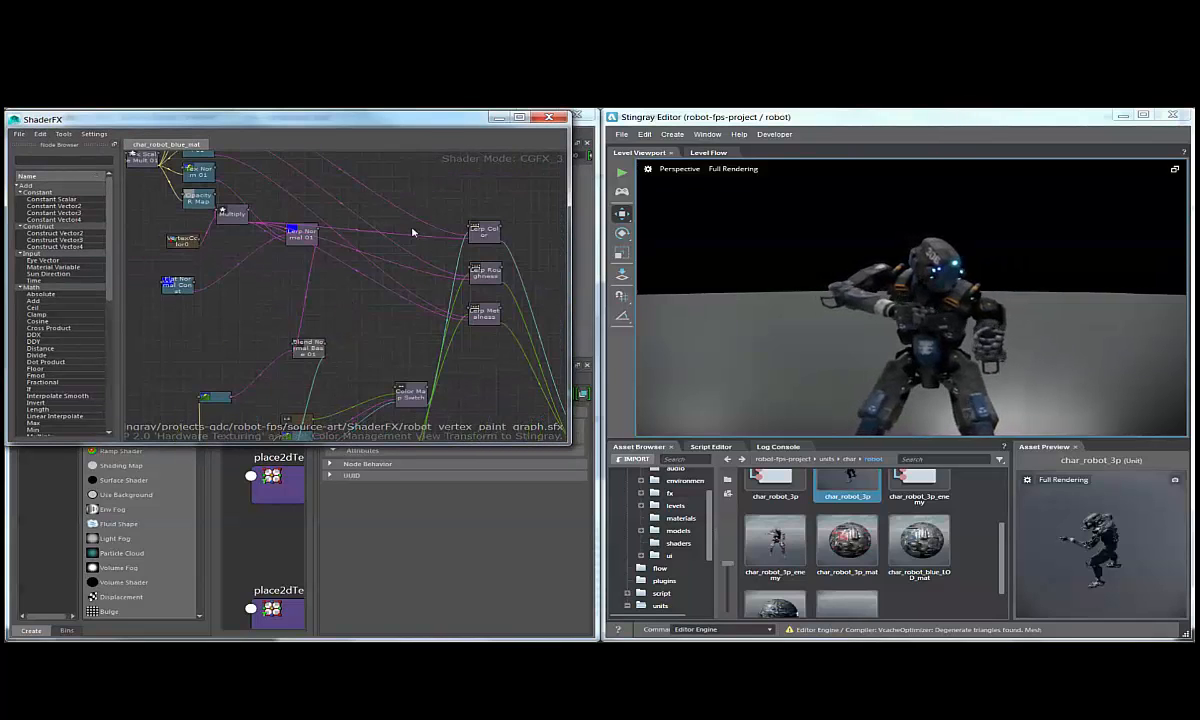
pyautogui.click(548, 119)
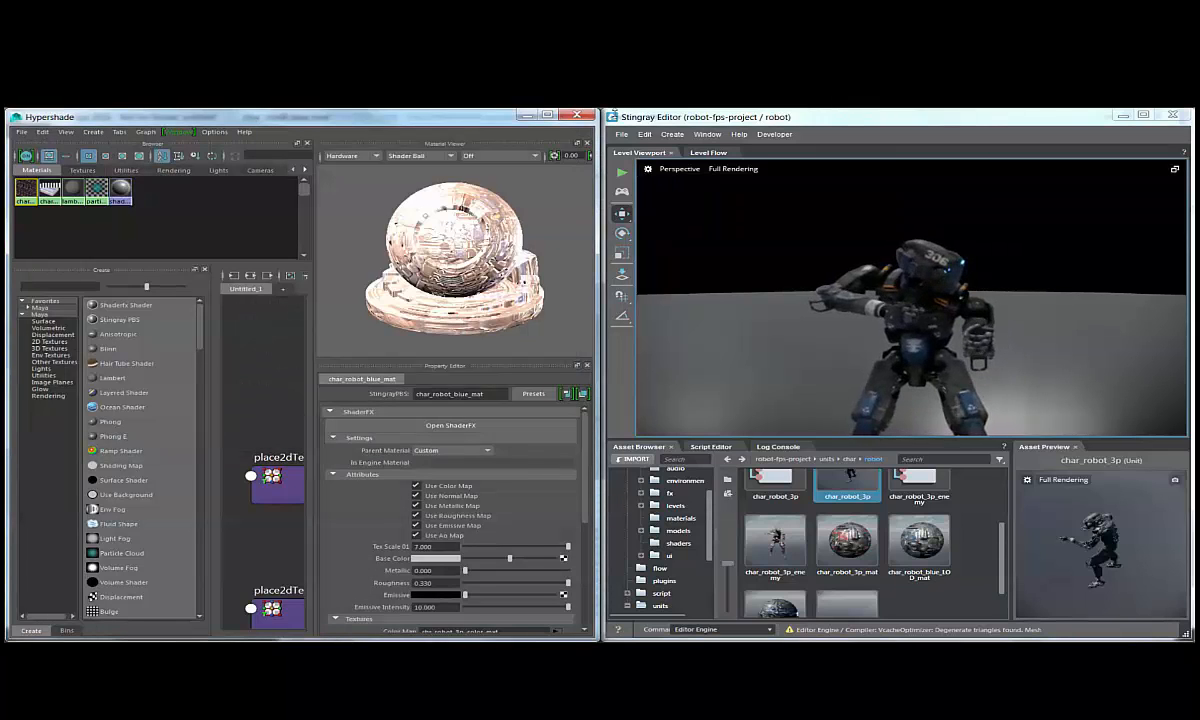
pyautogui.click(580, 116)
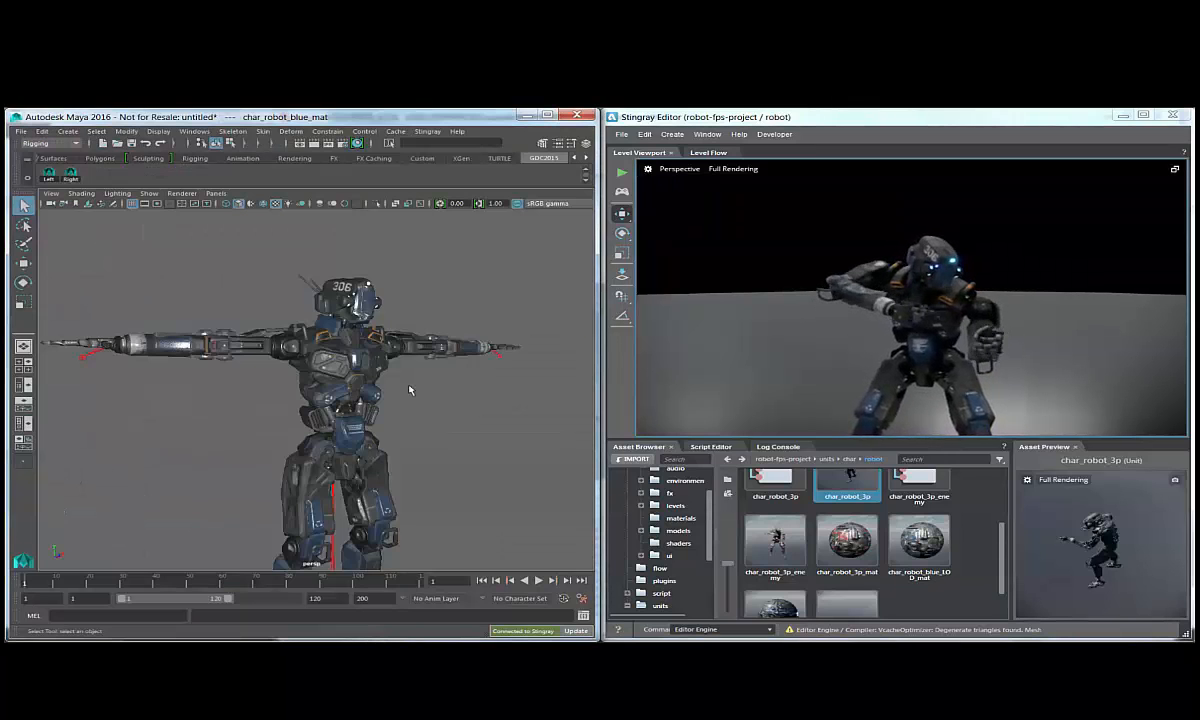
# Start the Paint Vertex Color Tool on the robot_LOD0 mesh with red as the paint color.
pyautogui.click(350, 380)
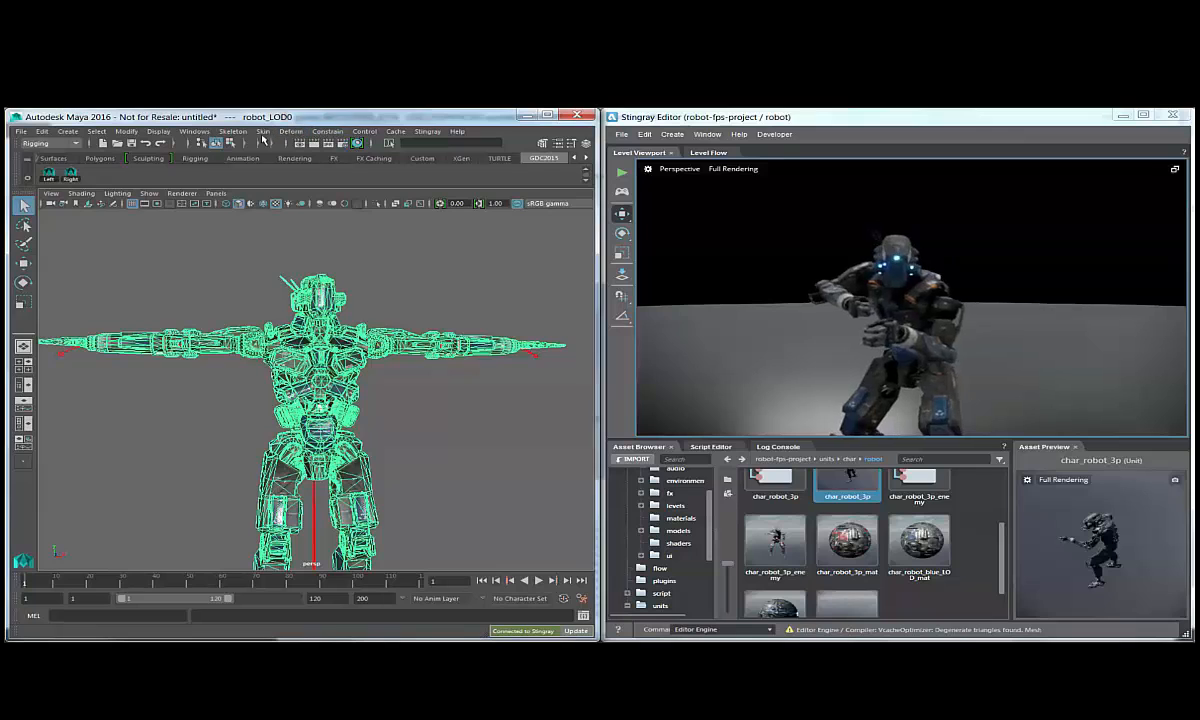
pyautogui.click(50, 143)
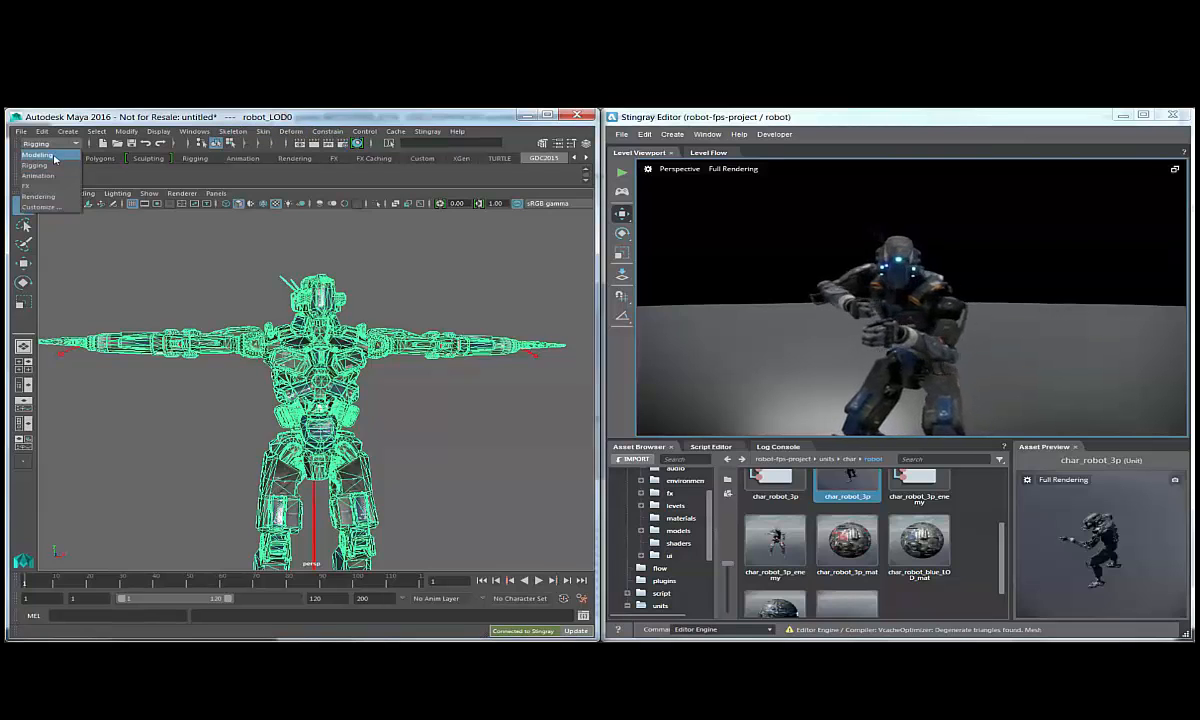
pyautogui.click(40, 152)
pyautogui.click(352, 131)
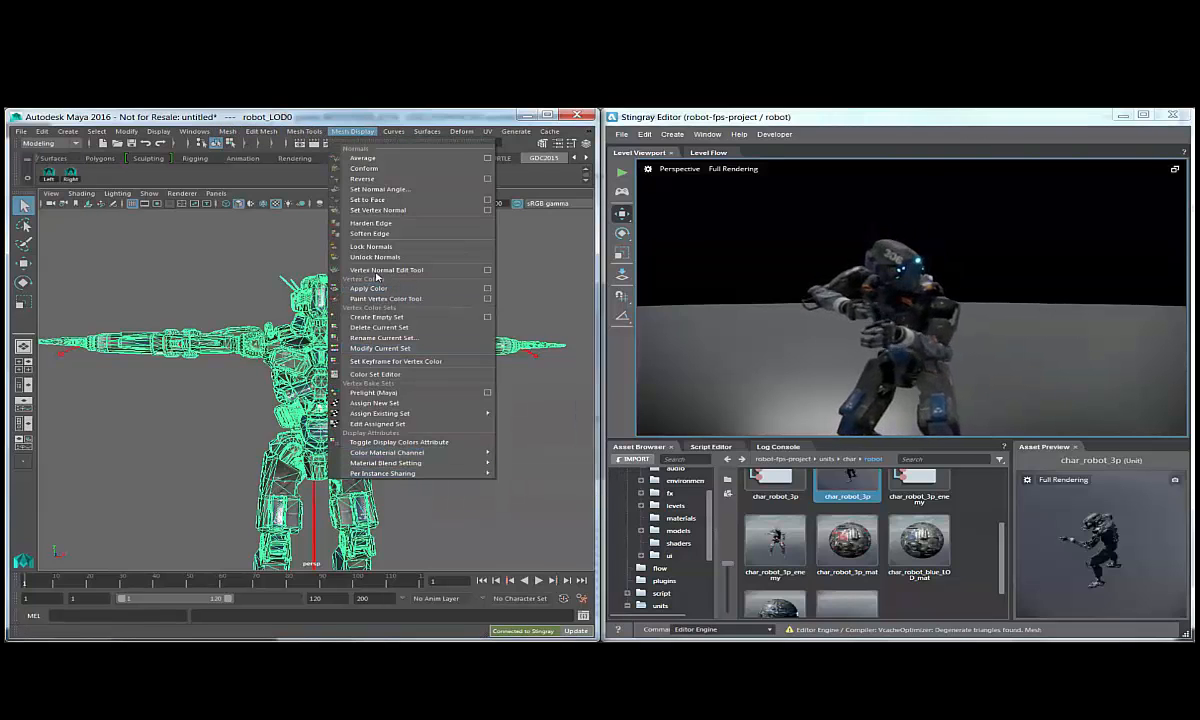
pyautogui.click(486, 299)
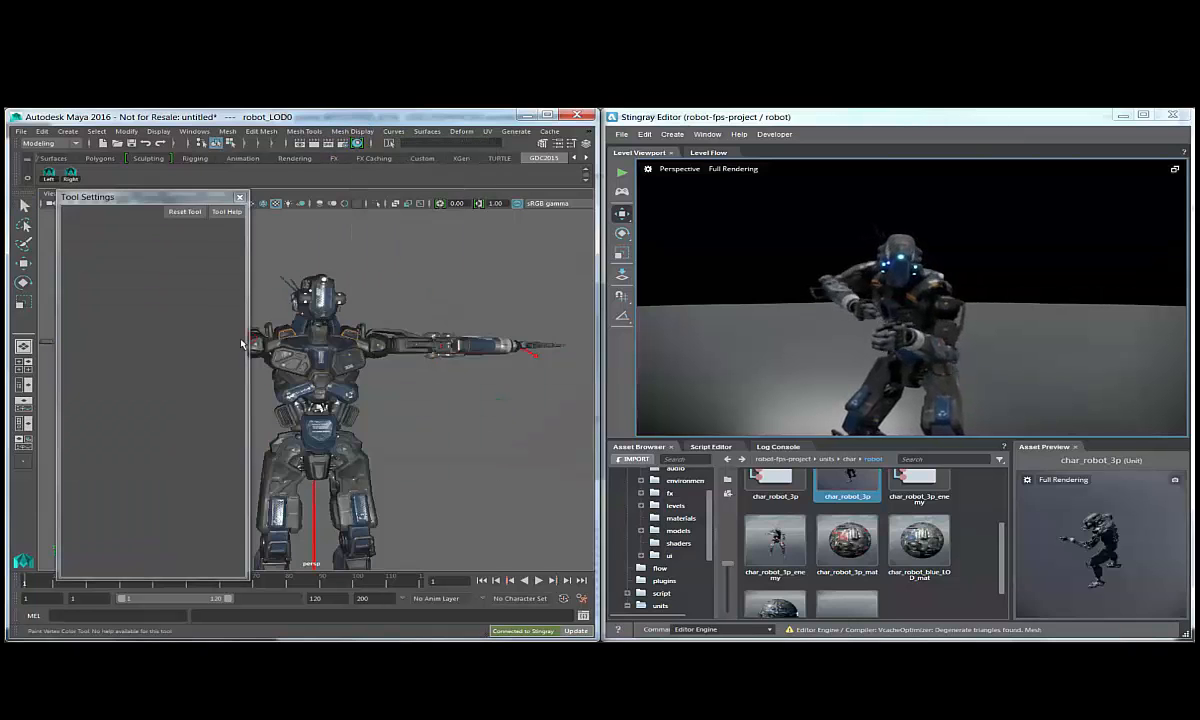
pyautogui.click(165, 380)
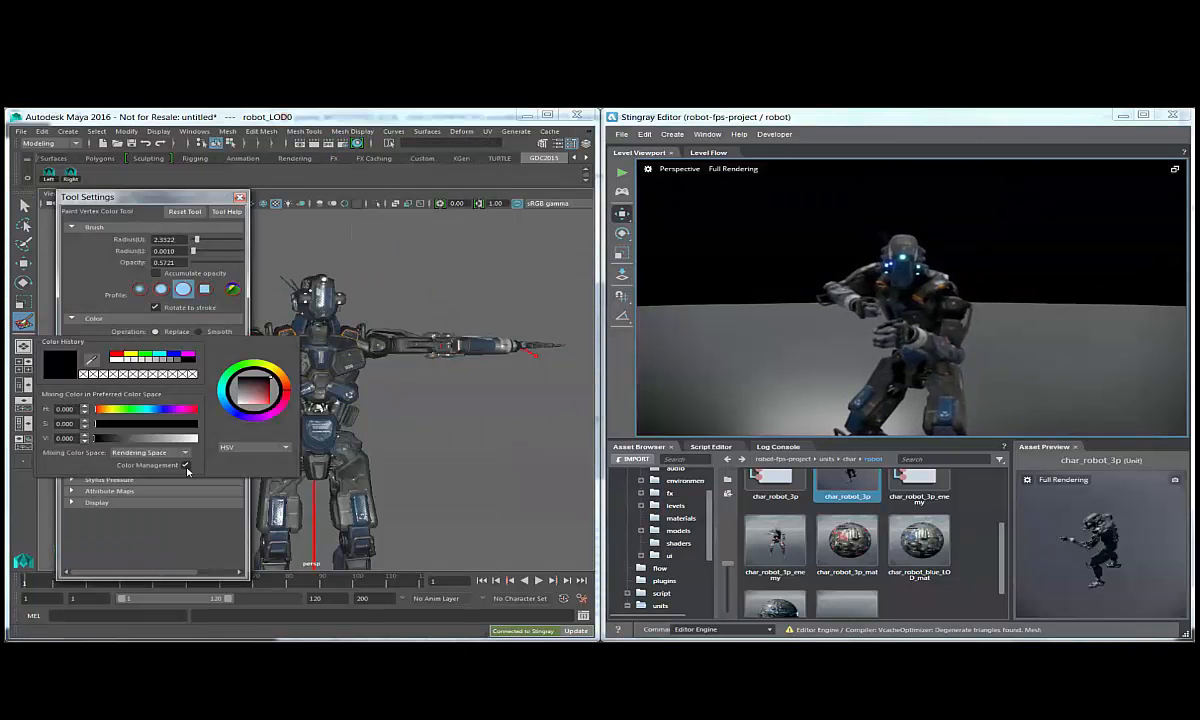
pyautogui.click(117, 353)
pyautogui.click(239, 197)
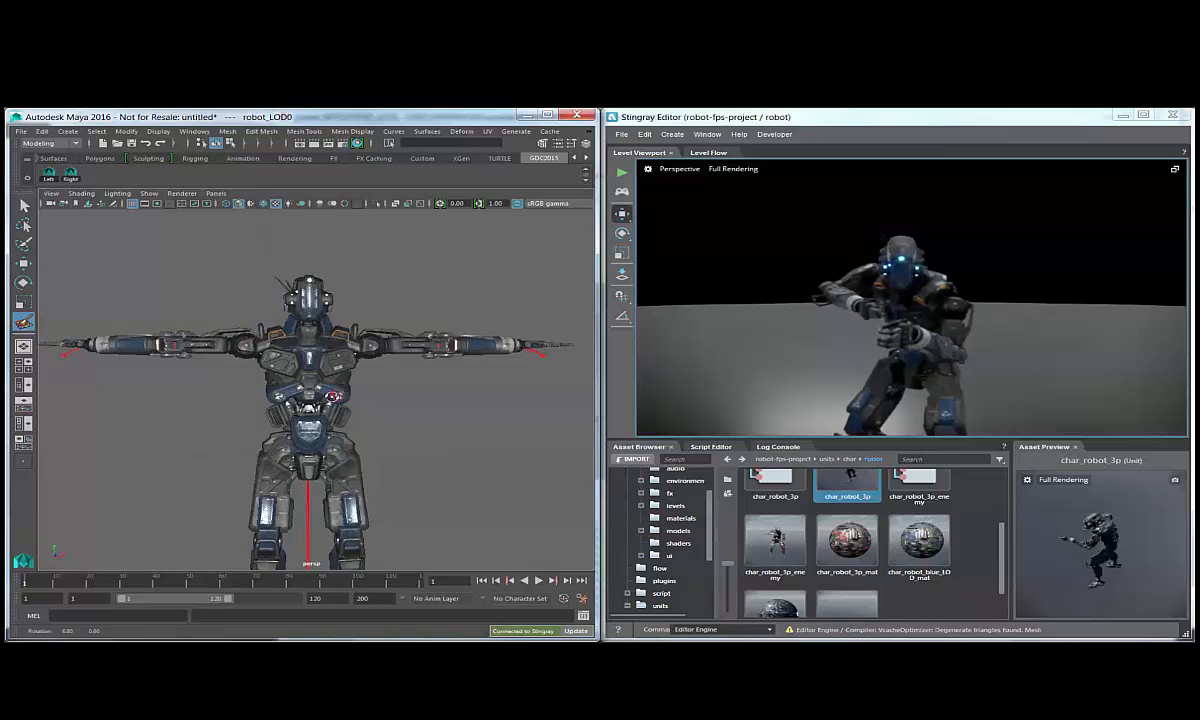
# Paint red vertex color onto one side of the robot's chest and send the mesh update to Stingray.
pyautogui.keyDown('alt'); pyautogui.moveTo(332, 396); pyautogui.dragTo(300, 368); pyautogui.keyUp('alt')
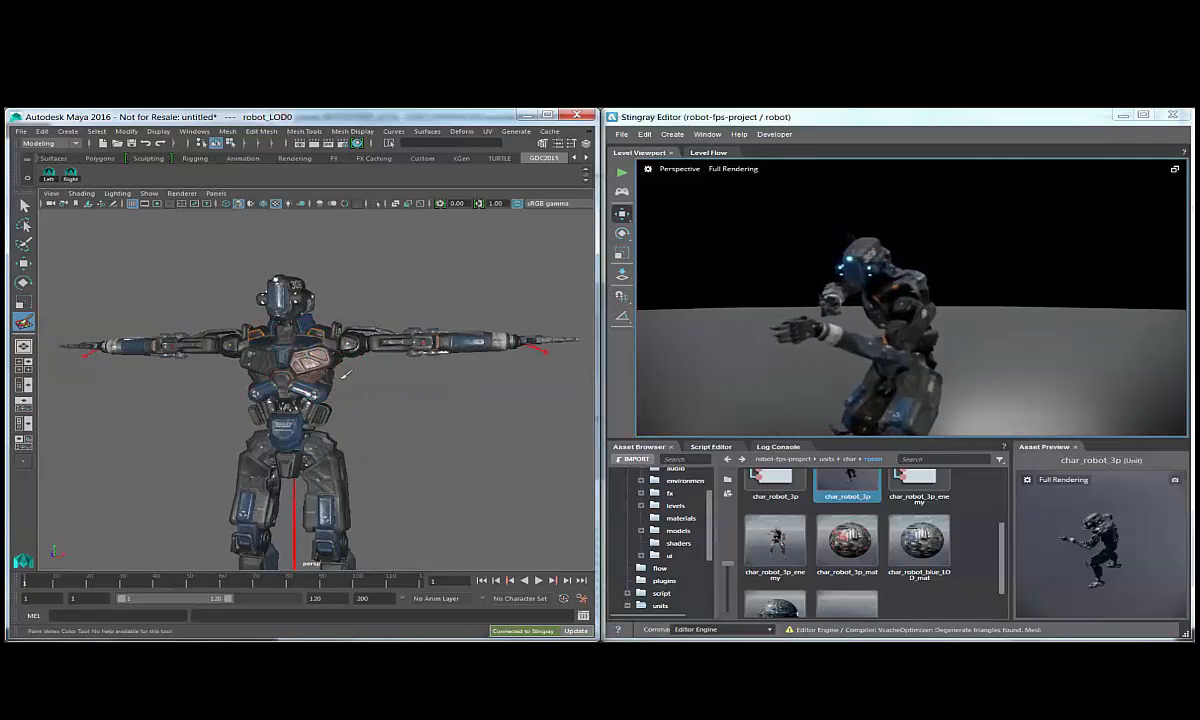
pyautogui.keyDown('alt'); pyautogui.moveTo(345, 375); pyautogui.dragTo(310, 372); pyautogui.keyUp('alt')
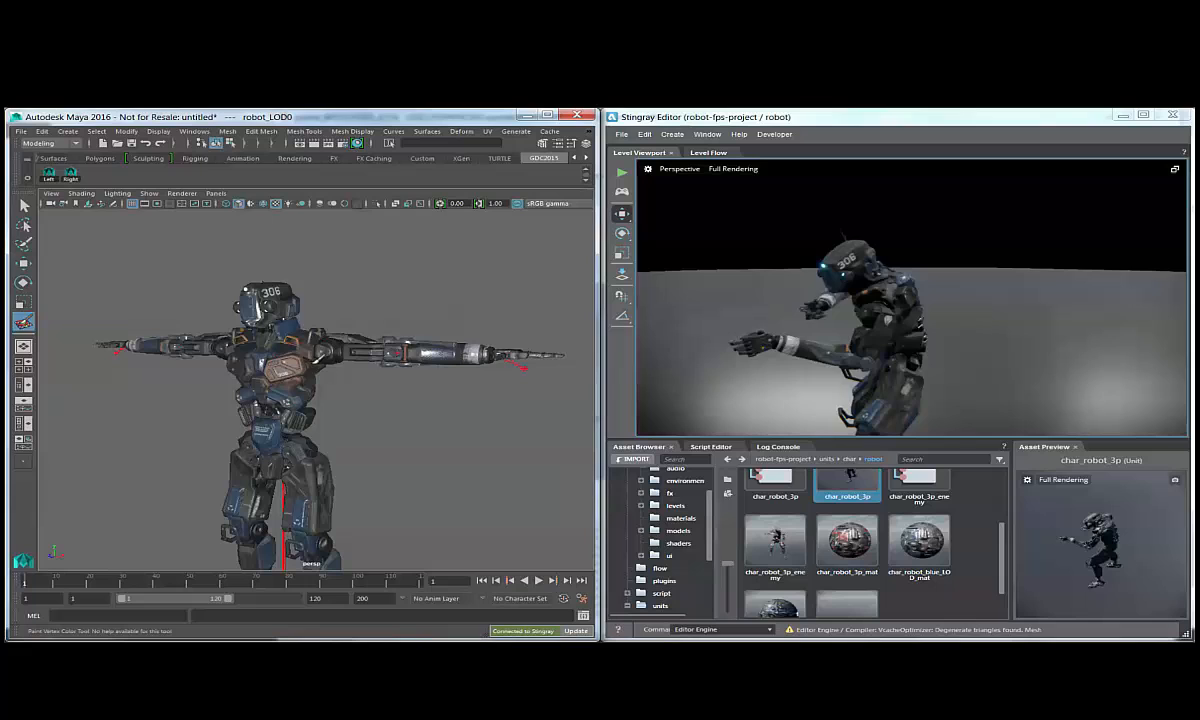
pyautogui.click(565, 632)
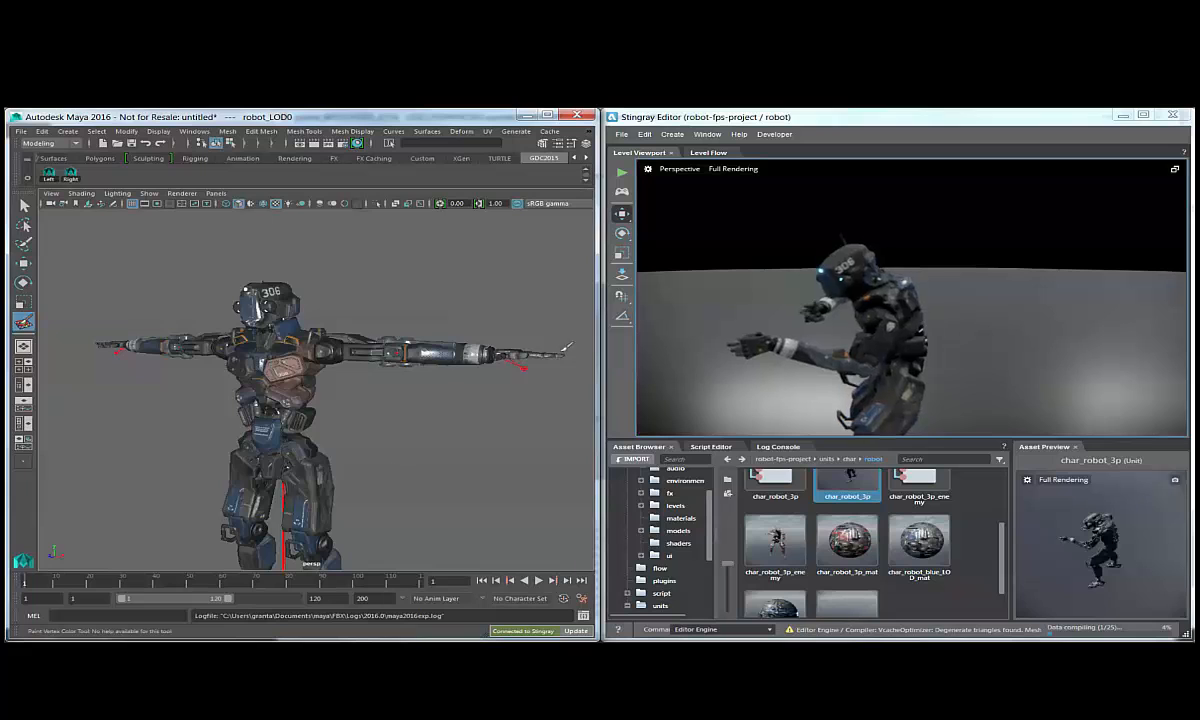
# Extend the red vertex paint to the thigh and arm on the same side, then leave the paint tool and deselect the mesh.
pyautogui.keyDown('alt'); pyautogui.moveTo(355, 396); pyautogui.dragTo(385, 385); pyautogui.keyUp('alt')
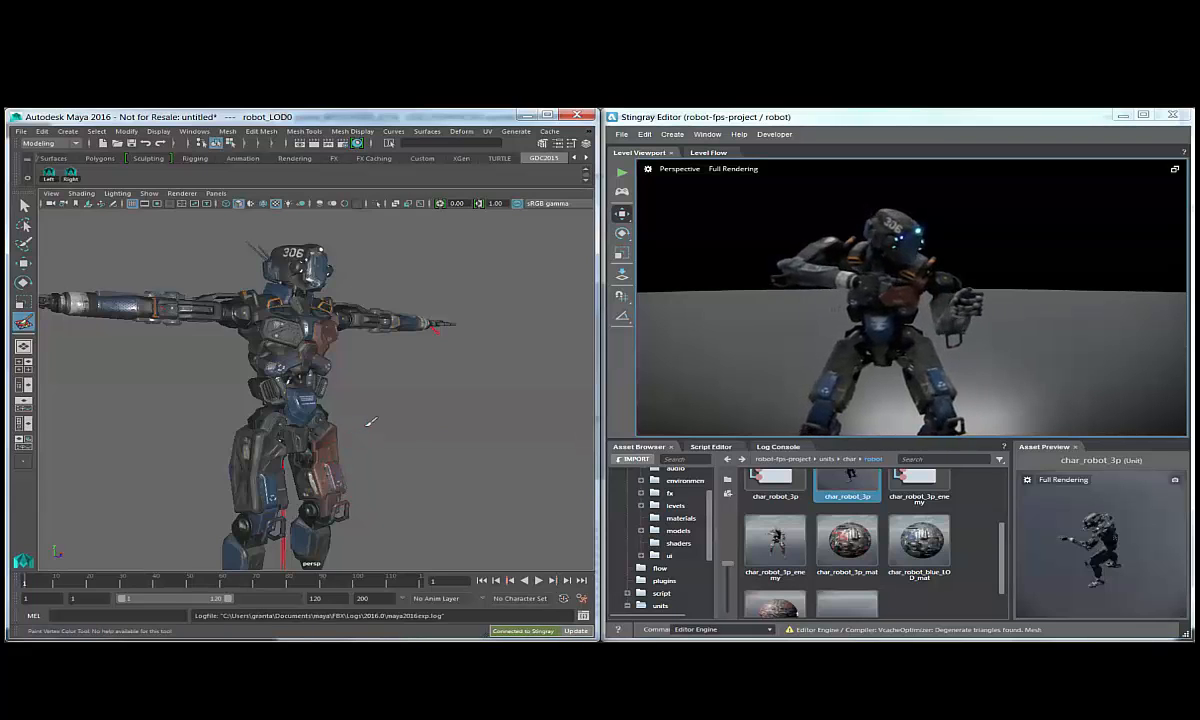
pyautogui.keyDown('alt'); pyautogui.moveTo(370, 422); pyautogui.dragTo(207, 460); pyautogui.keyUp('alt')
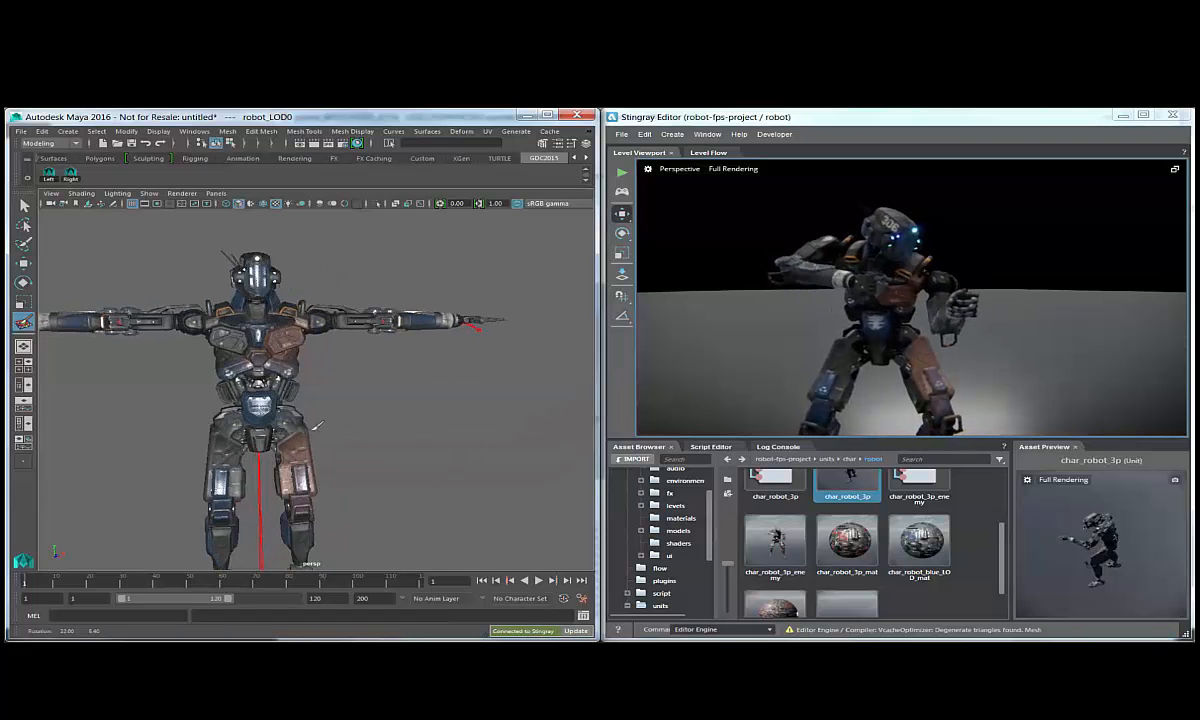
pyautogui.keyDown('alt'); pyautogui.moveTo(375, 396); pyautogui.dragTo(373, 366); pyautogui.keyUp('alt')
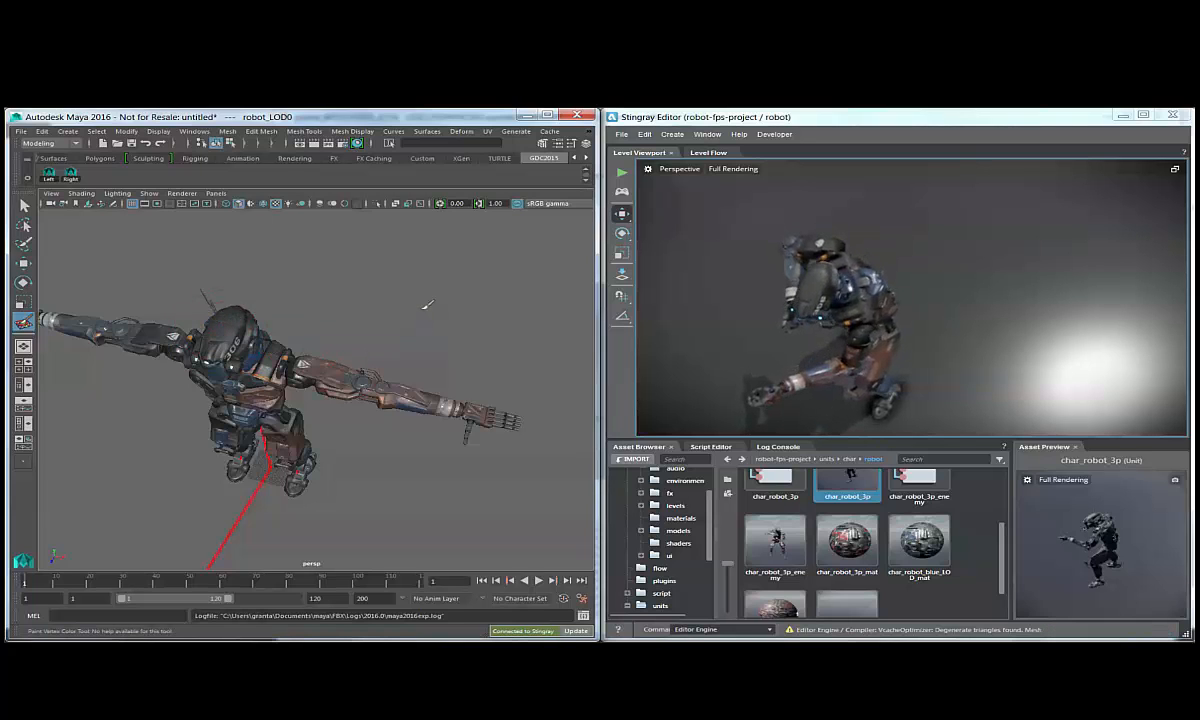
pyautogui.keyDown('alt'); pyautogui.moveTo(406, 364); pyautogui.dragTo(427, 312); pyautogui.keyUp('alt')
pyautogui.moveTo(375, 391)
pyautogui.keyDown('alt'); pyautogui.mouseDown()
pyautogui.moveTo(406, 340)
pyautogui.moveTo(390, 365)
pyautogui.mouseUp(); pyautogui.keyUp('alt')
pyautogui.press('q')
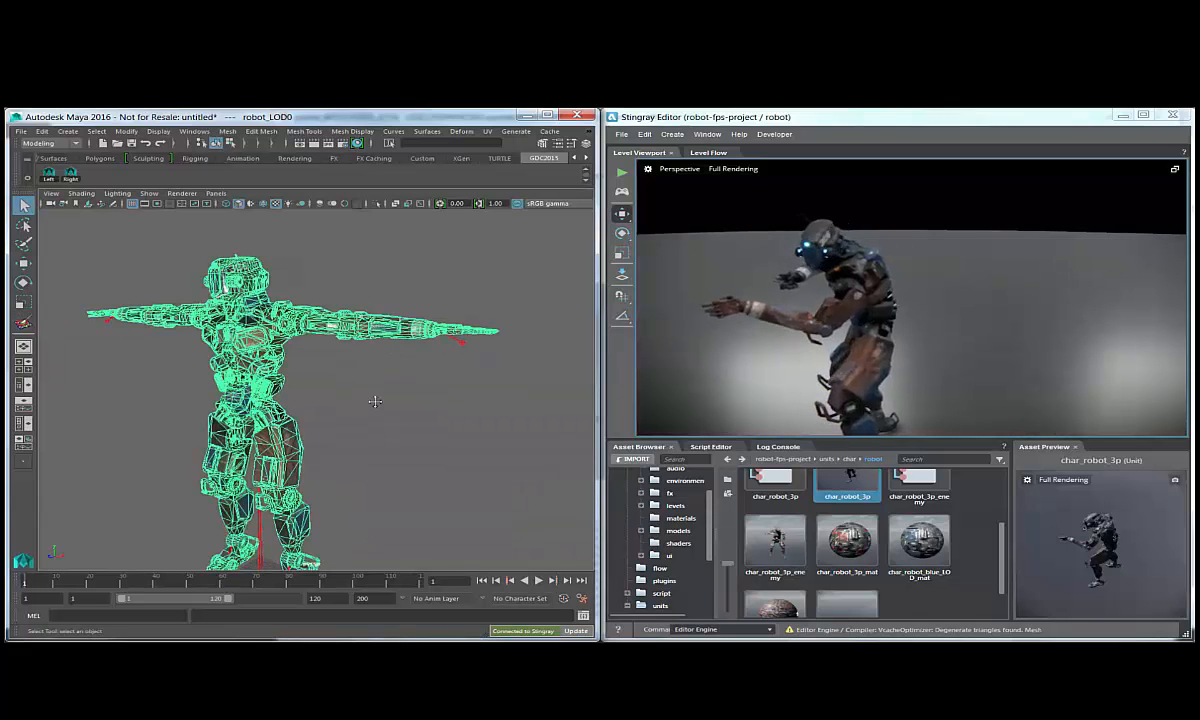
pyautogui.click(375, 401)
# Import the low-detail LOD1 robot FBX from the source-art/Characters/robot folder into the scene.
pyautogui.keyDown('alt'); pyautogui.moveTo(378, 401); pyautogui.dragTo(493, 407, button='middle'); pyautogui.keyUp('alt')
pyautogui.keyDown('alt'); pyautogui.moveTo(493, 407); pyautogui.dragTo(272, 418, button='right'); pyautogui.keyUp('alt')
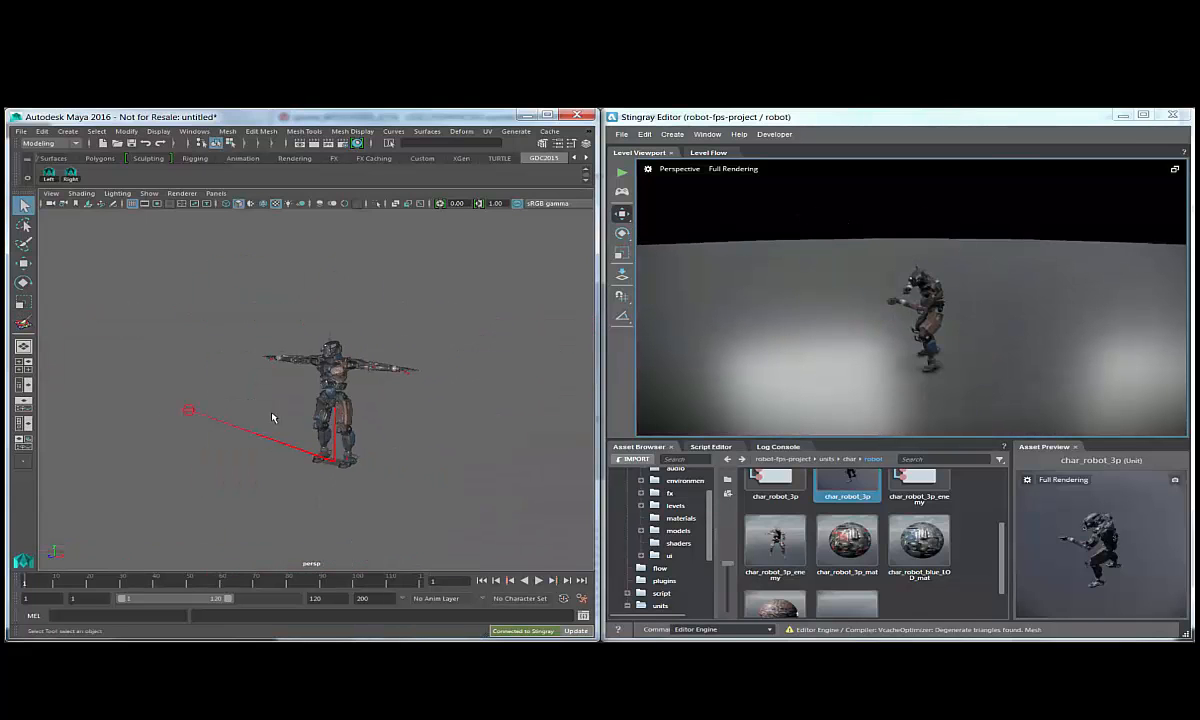
pyautogui.keyDown('alt'); pyautogui.moveTo(400, 406); pyautogui.dragTo(522, 418, button='right'); pyautogui.keyUp('alt')
pyautogui.keyDown('alt'); pyautogui.moveTo(445, 418); pyautogui.dragTo(383, 418, button='middle'); pyautogui.keyUp('alt')
pyautogui.keyDown('alt'); pyautogui.moveTo(325, 430); pyautogui.dragTo(368, 412, button='right'); pyautogui.keyUp('alt')
pyautogui.keyDown('alt'); pyautogui.moveTo(374, 402); pyautogui.dragTo(452, 410, button='middle'); pyautogui.keyUp('alt')
pyautogui.click(20, 132)
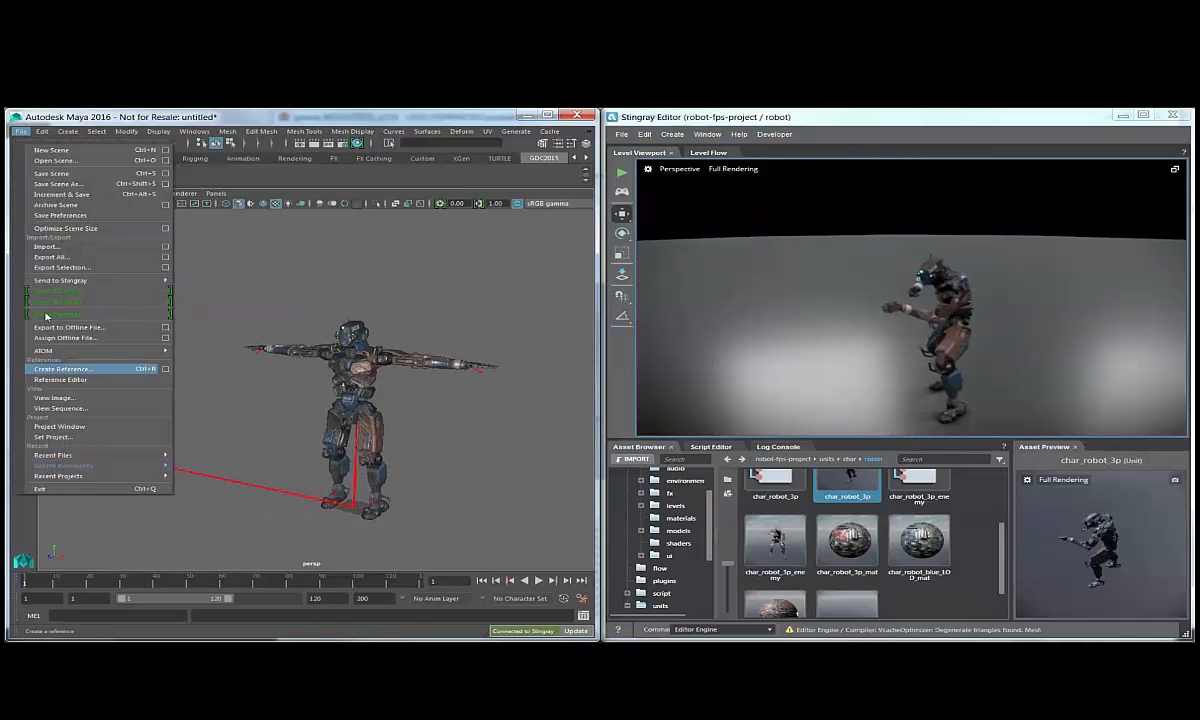
pyautogui.click(60, 236)
pyautogui.click(423, 315)
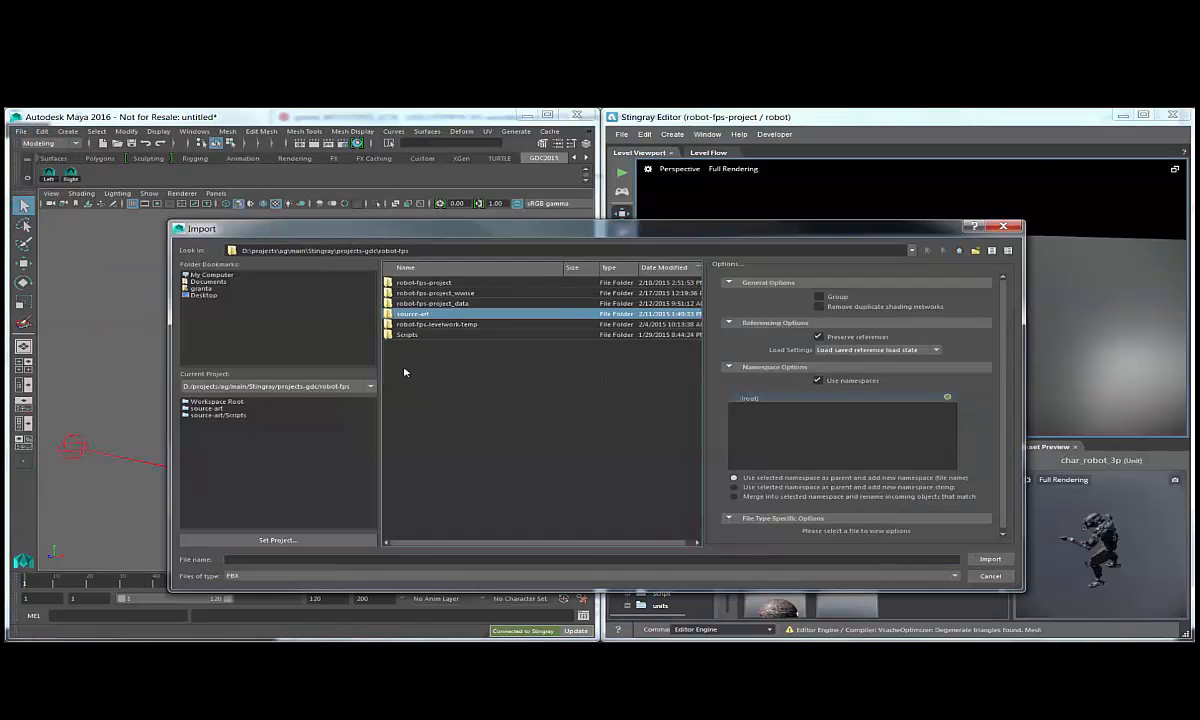
pyautogui.click(215, 409)
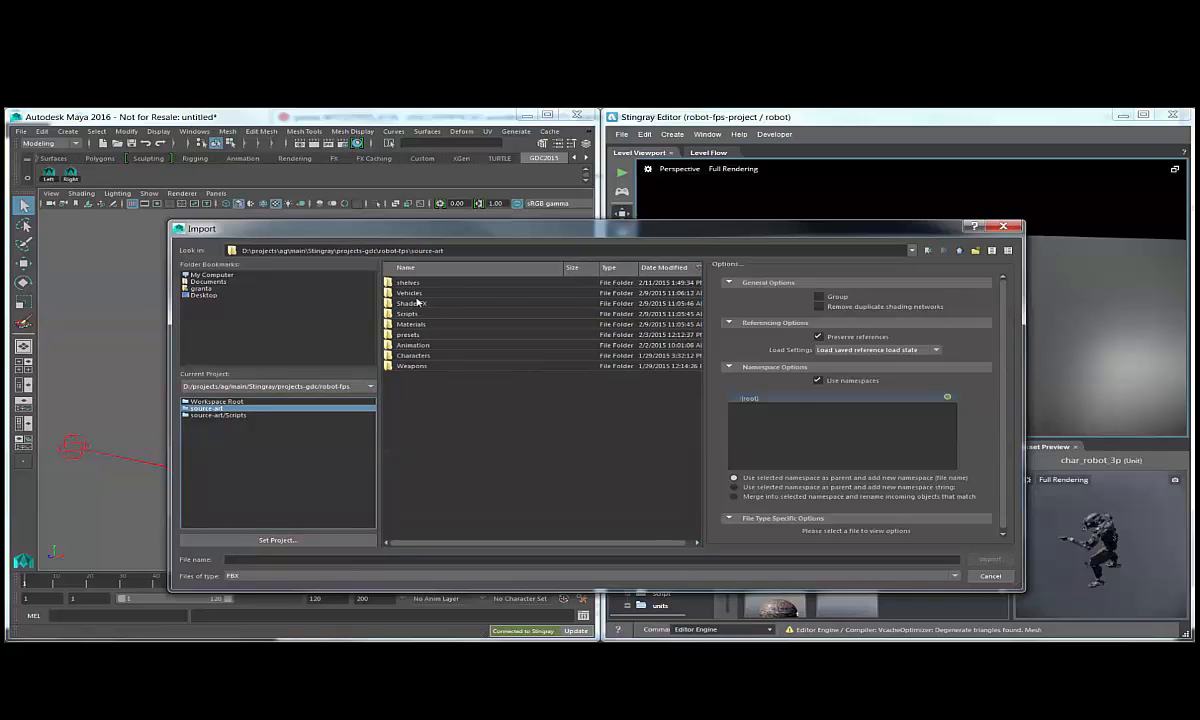
pyautogui.doubleClick(411, 355)
pyautogui.doubleClick(408, 285)
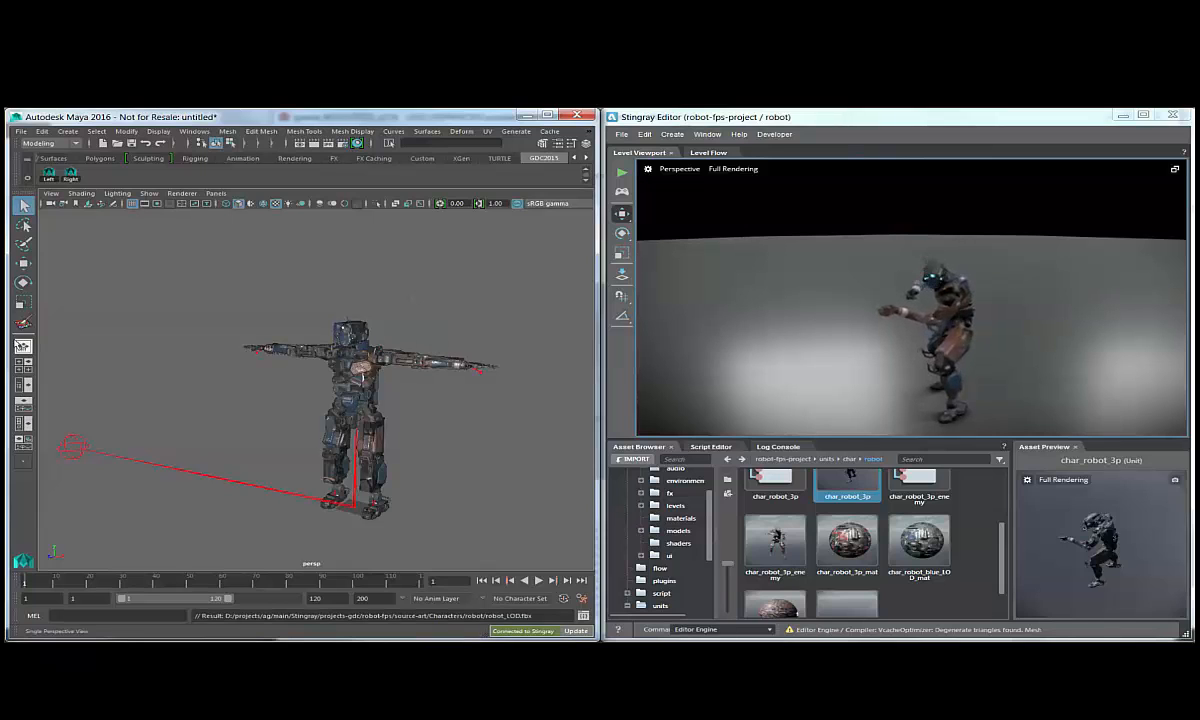
# Show the Outliner beside the perspective view and compare the robot_LOD1 and robot_LOD0 meshes.
pyautogui.click(27, 387)
pyautogui.click(91, 281)
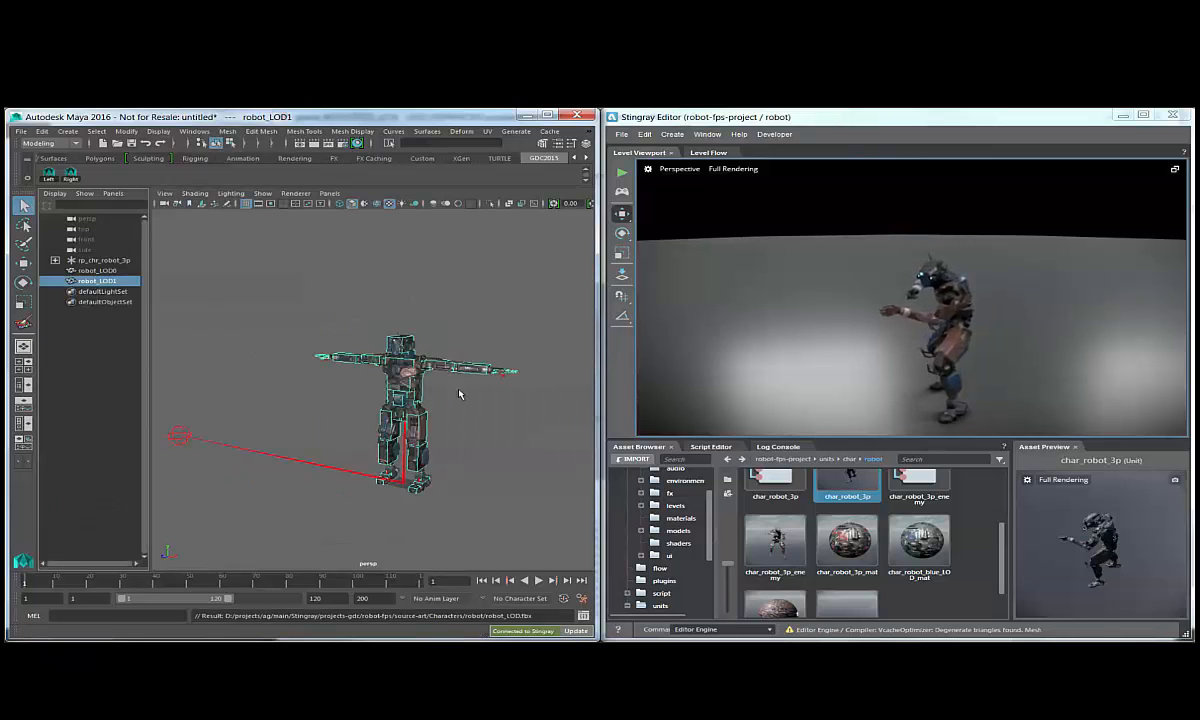
pyautogui.press('f')
pyautogui.click(80, 270)
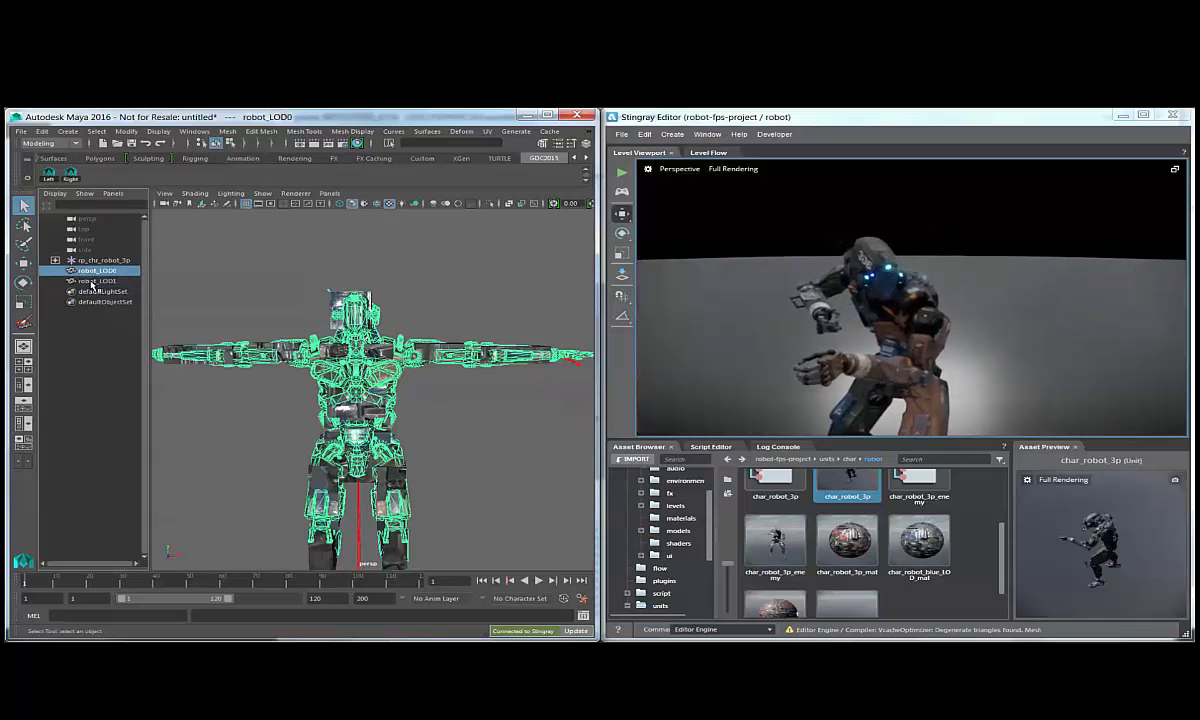
# Bind the robot_LOD1 mesh to the s_robot_Root skeleton with Bind Skin.
pyautogui.click(93, 283)
pyautogui.click(55, 260)
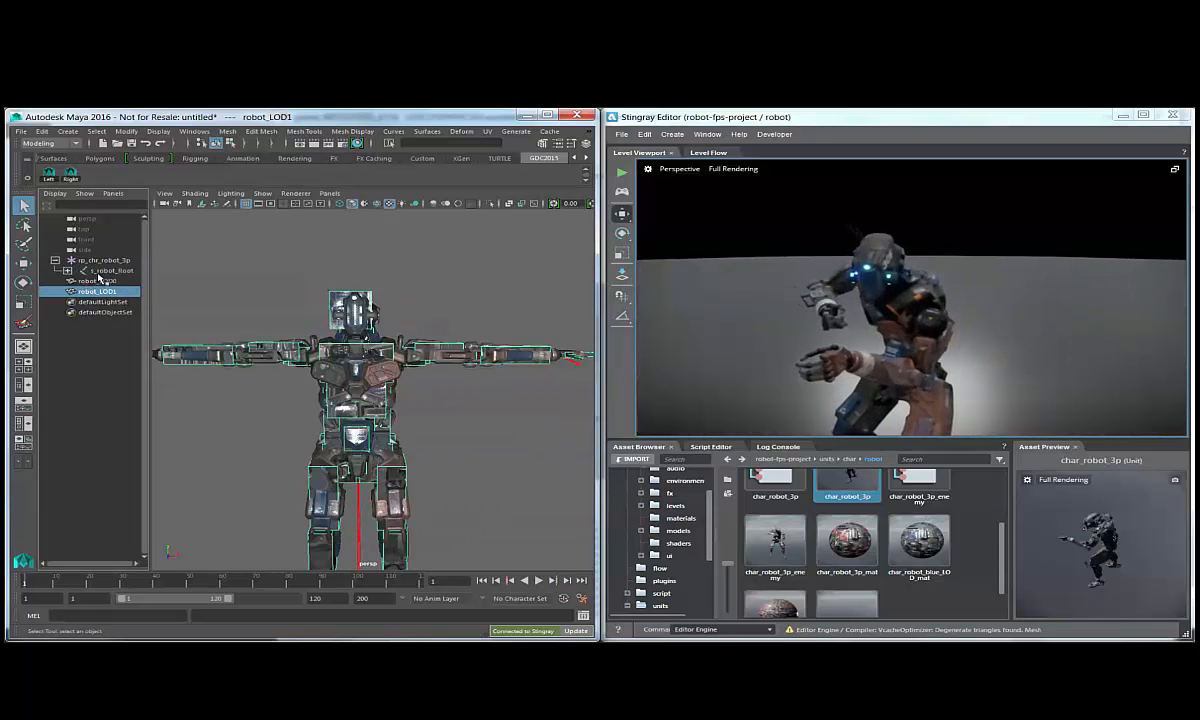
pyautogui.keyDown('ctrl'); pyautogui.click(106, 270); pyautogui.keyUp('ctrl')
pyautogui.click(66, 145)
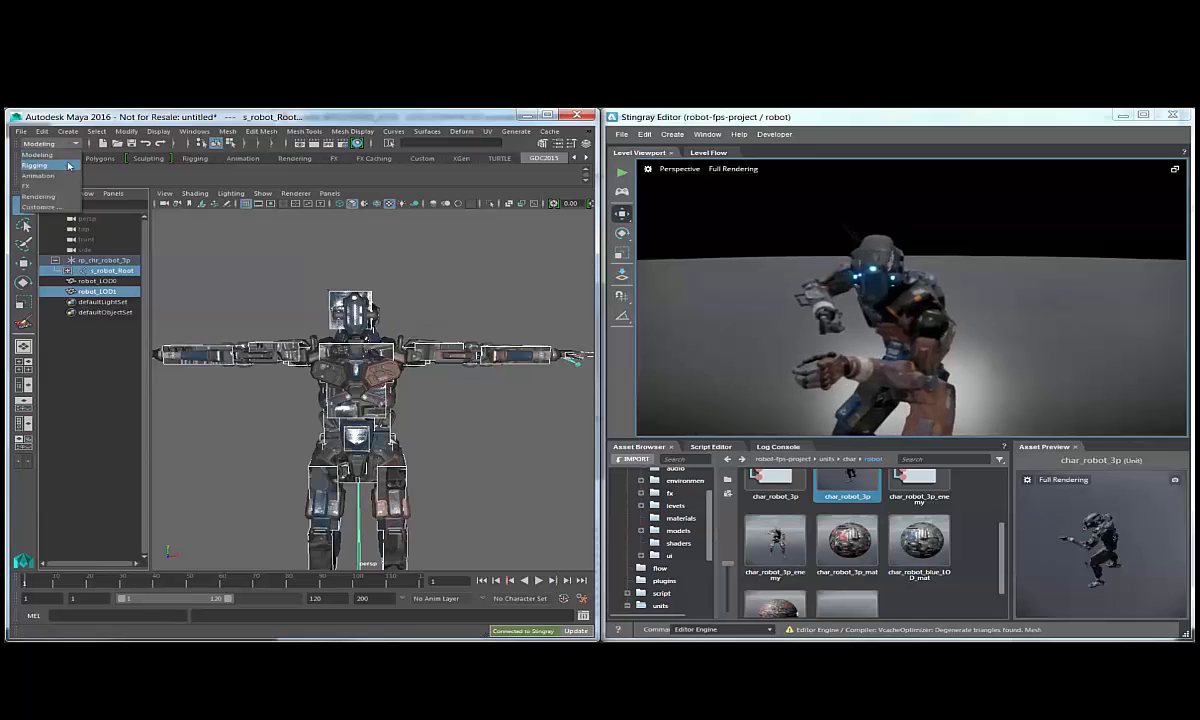
pyautogui.click(45, 157)
pyautogui.click(262, 131)
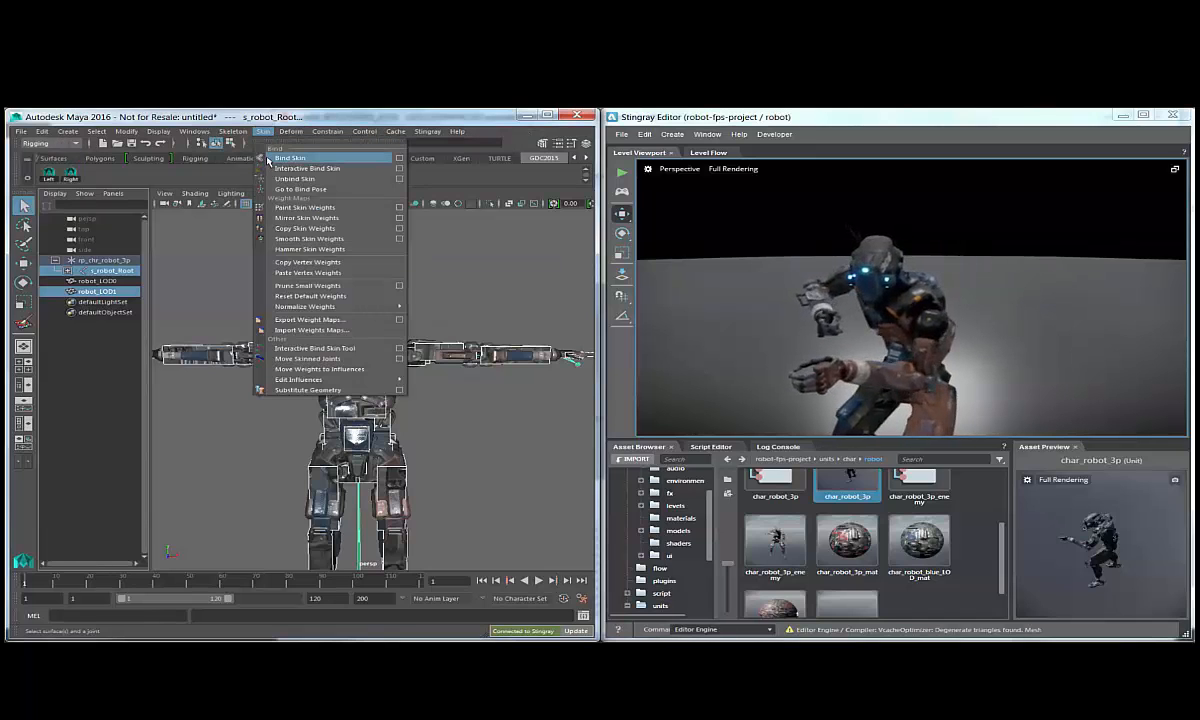
pyautogui.click(285, 158)
# Copy the skin weights from robot_LOD0 to robot_LOD1 and clear the selection.
pyautogui.click(72, 282)
pyautogui.keyDown('ctrl'); pyautogui.click(103, 291); pyautogui.keyUp('ctrl')
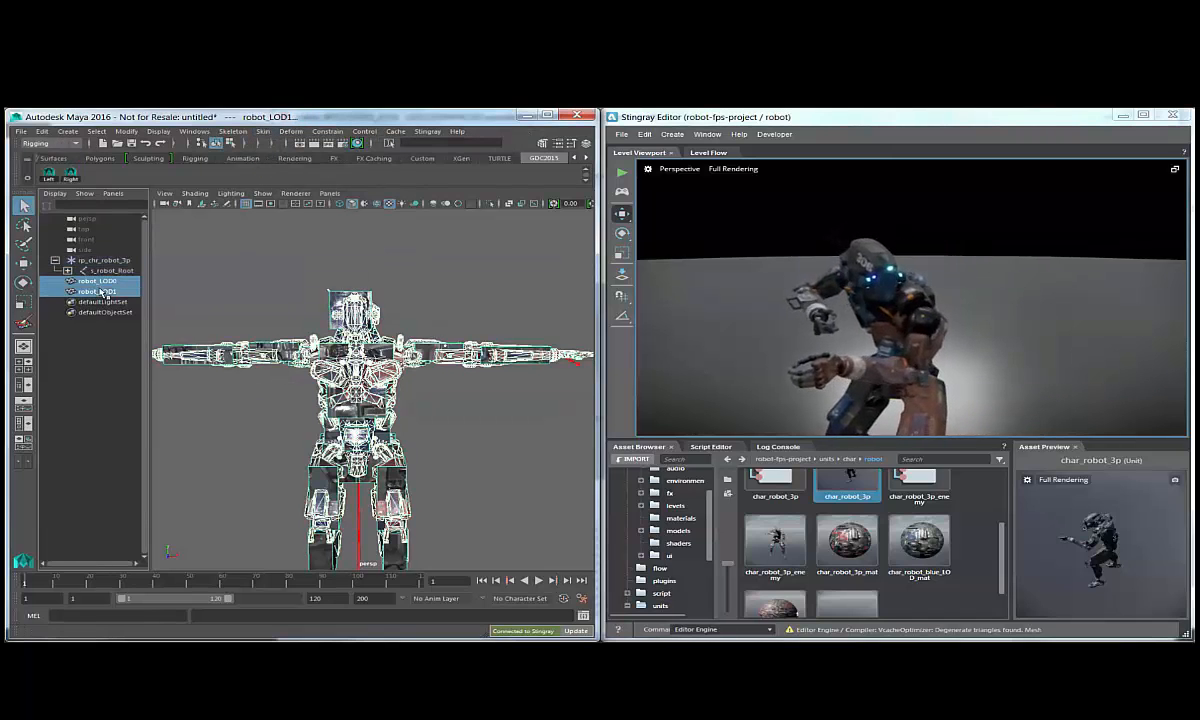
pyautogui.click(262, 131)
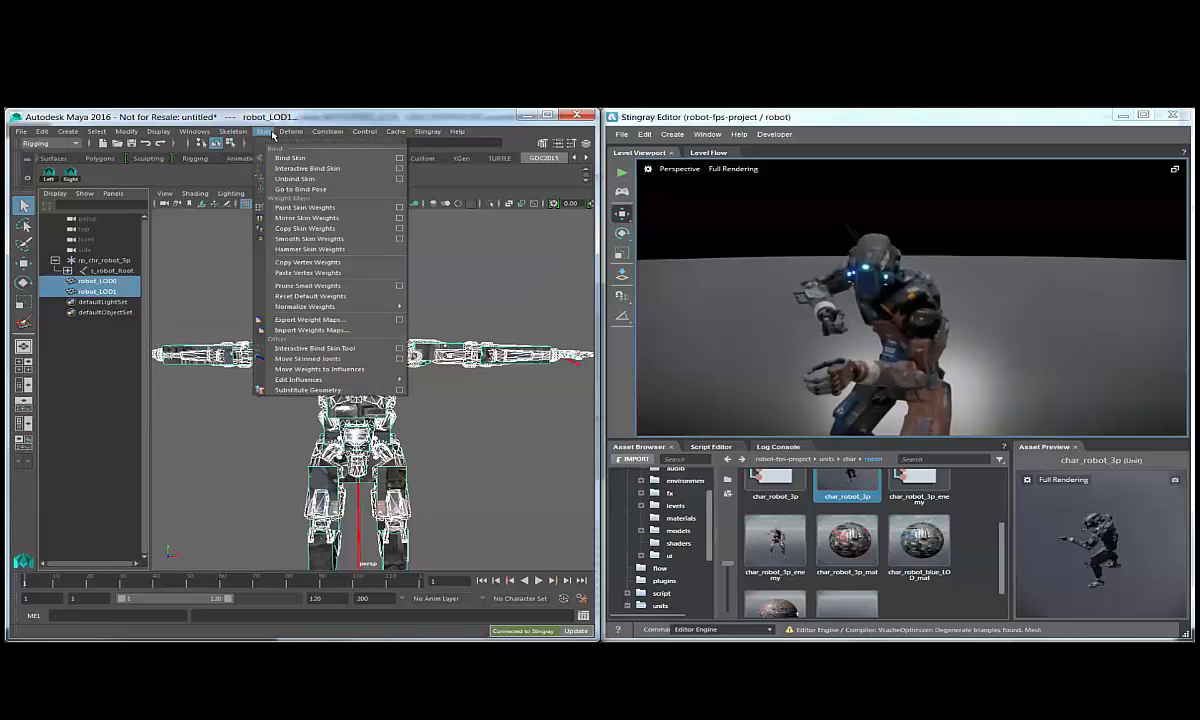
pyautogui.click(283, 229)
pyautogui.click(283, 268)
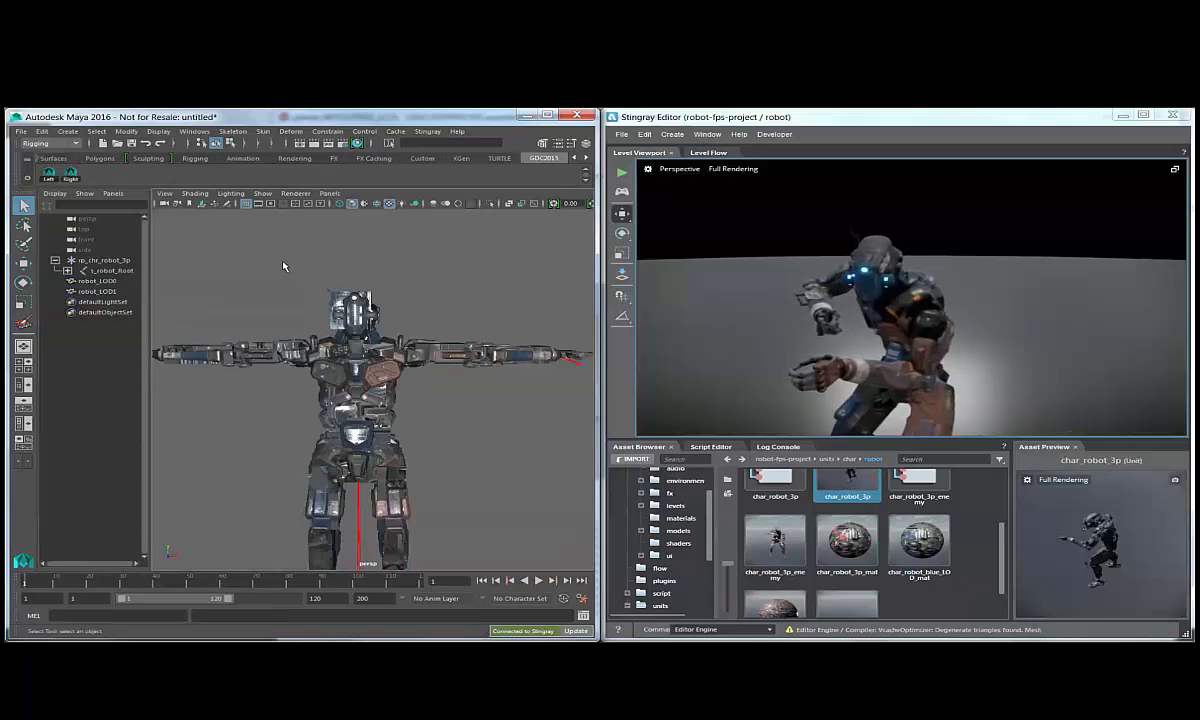
# Combine robot_LOD0 and robot_LOD1 into a level-of-detail group.
pyautogui.click(98, 281)
pyautogui.keyDown('ctrl'); pyautogui.click(106, 291); pyautogui.keyUp('ctrl')
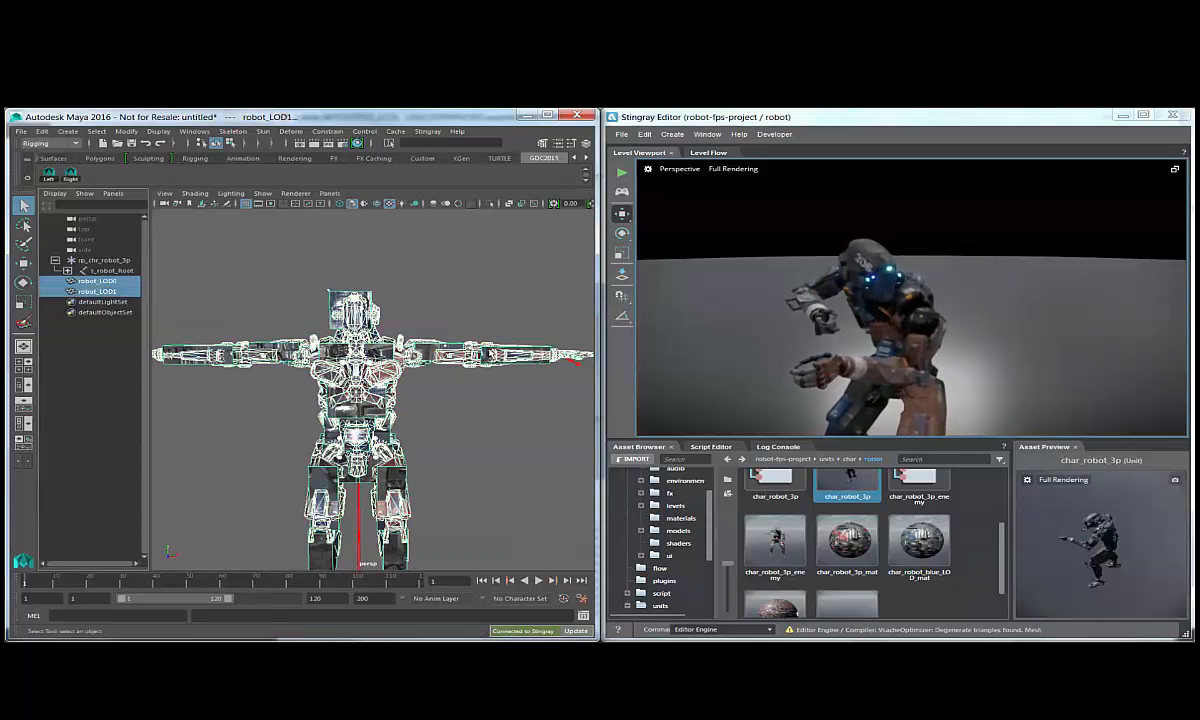
pyautogui.press('f')
pyautogui.click(42, 131)
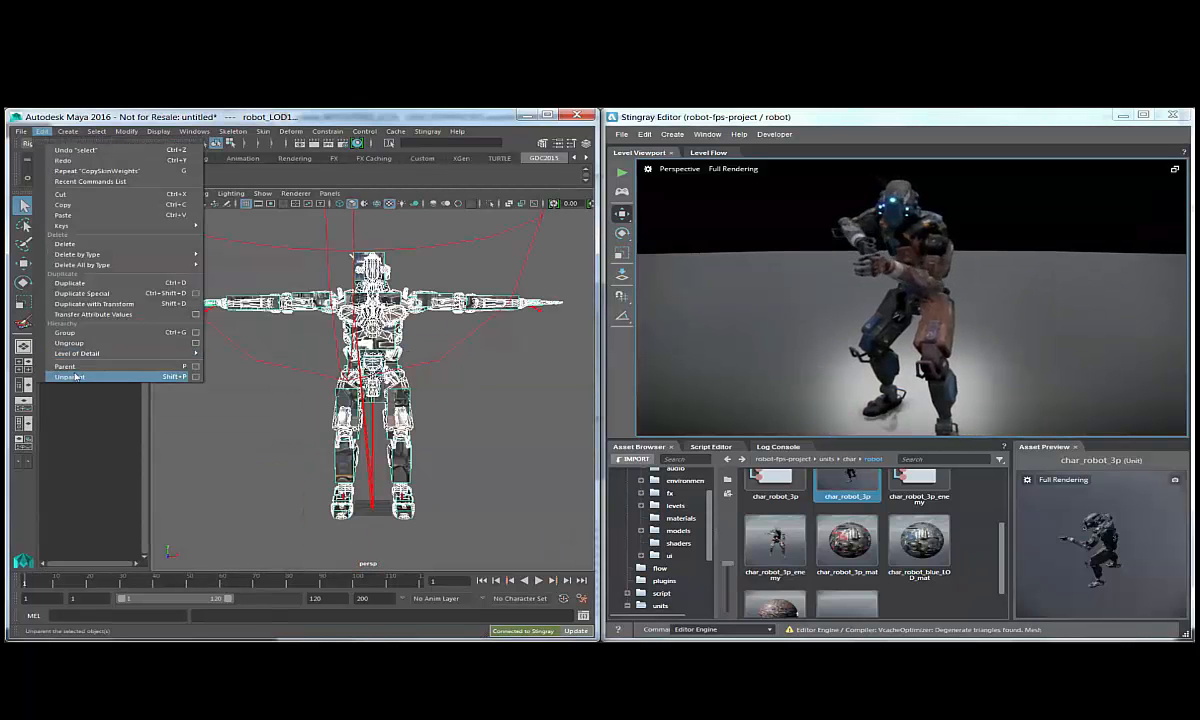
pyautogui.moveTo(86, 353)
pyautogui.click(230, 363)
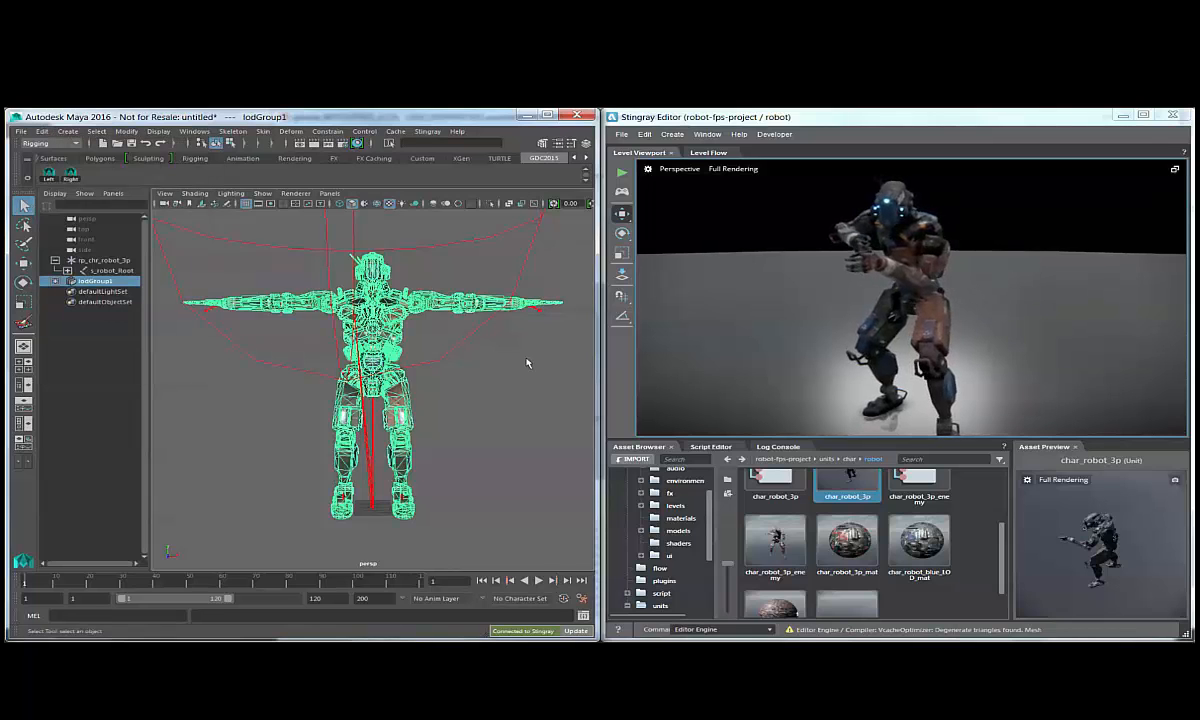
# Set the LOD group's first distance threshold to 20 in its attributes.
pyautogui.scroll(-3, 466, 356)
pyautogui.scroll(3, 487, 343)
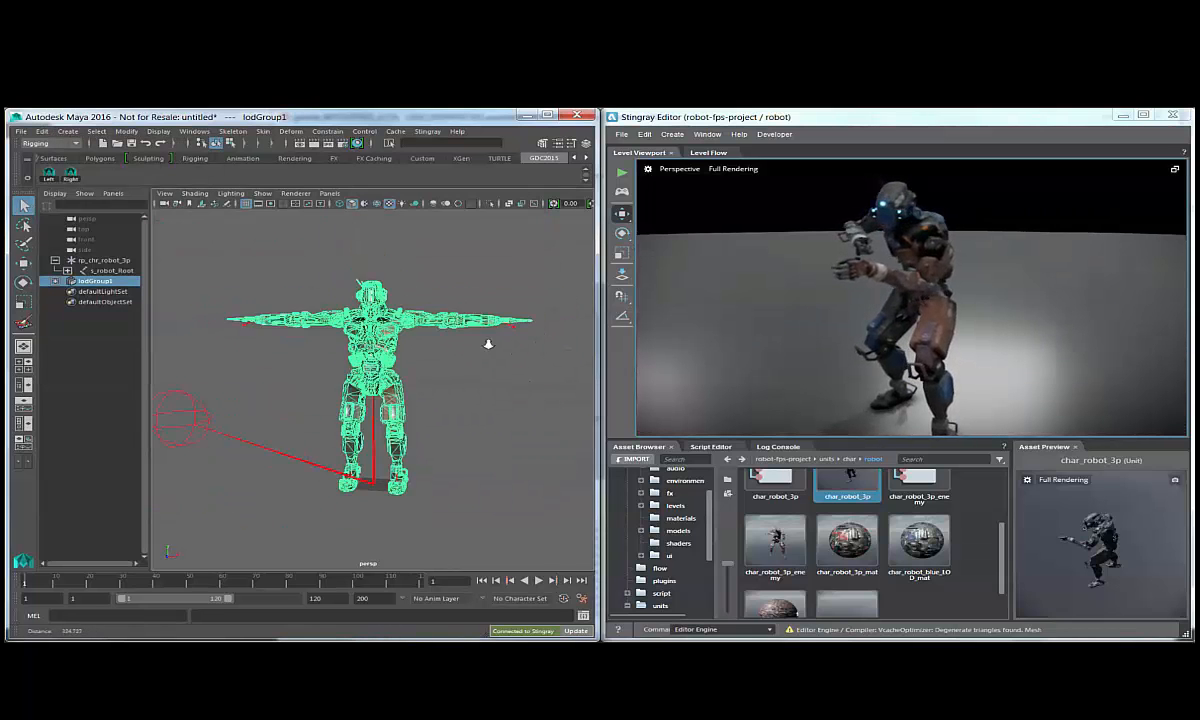
pyautogui.scroll(-3, 487, 343)
pyautogui.scroll(4, 514, 348)
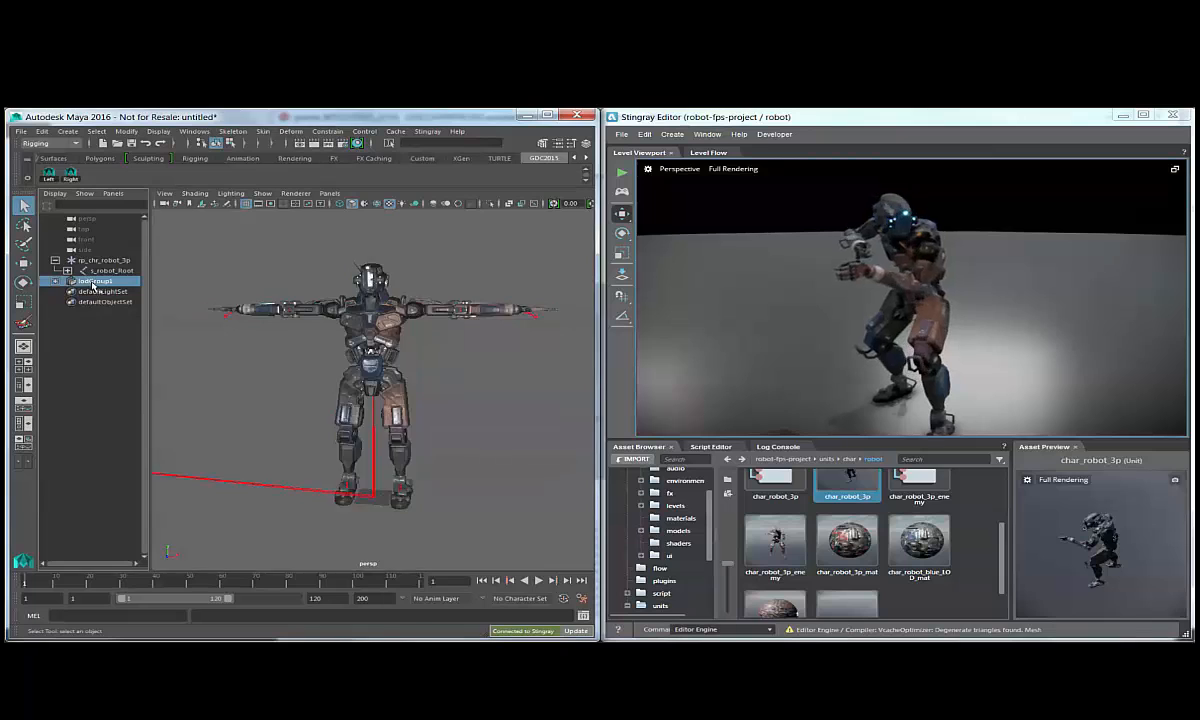
pyautogui.hotkey('ctrl', 'a')
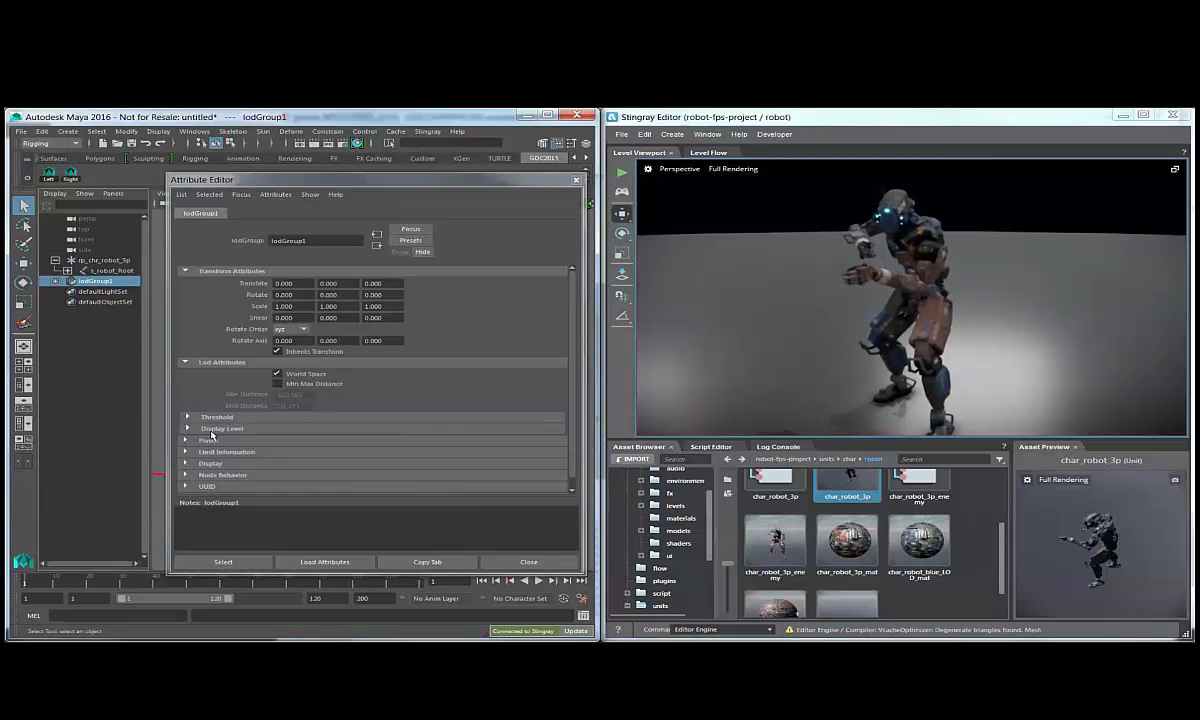
pyautogui.click(215, 417)
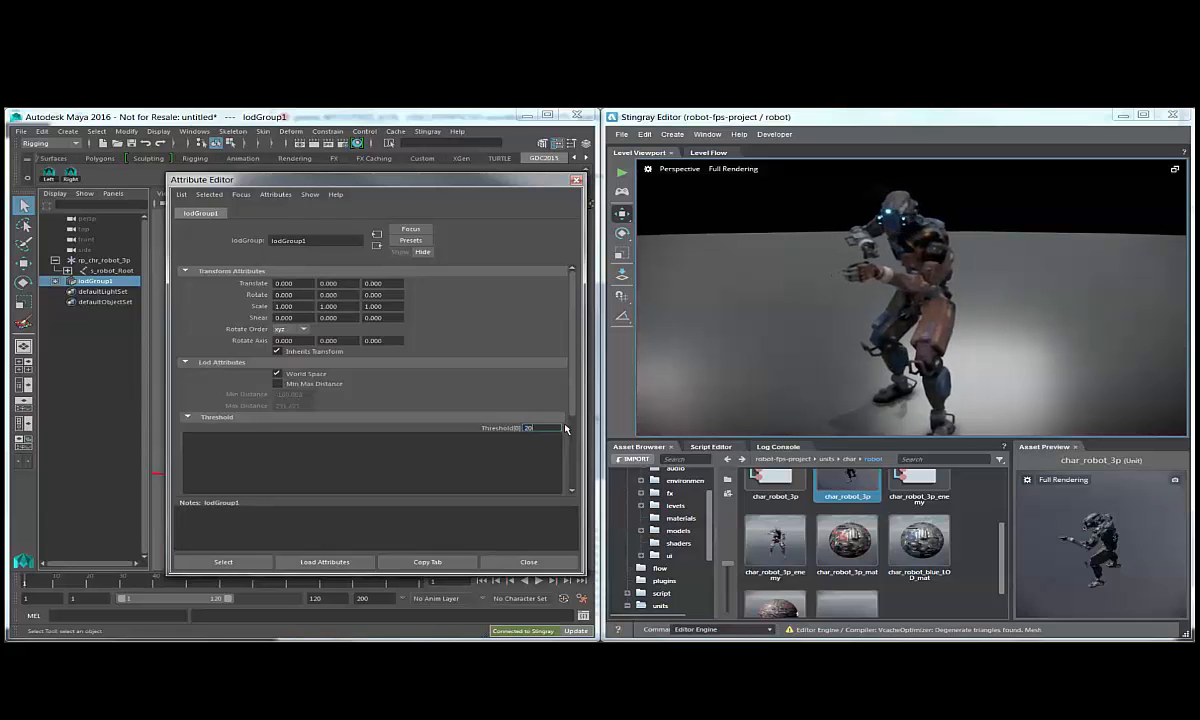
pyautogui.hotkey('ctrl', 'a')
# Check the LOD switch in the perspective view, deselect the group and send the updated robot to Stingray.
pyautogui.keyDown('alt'); pyautogui.moveTo(481, 360); pyautogui.dragTo(427, 361, button='right'); pyautogui.keyUp('alt')
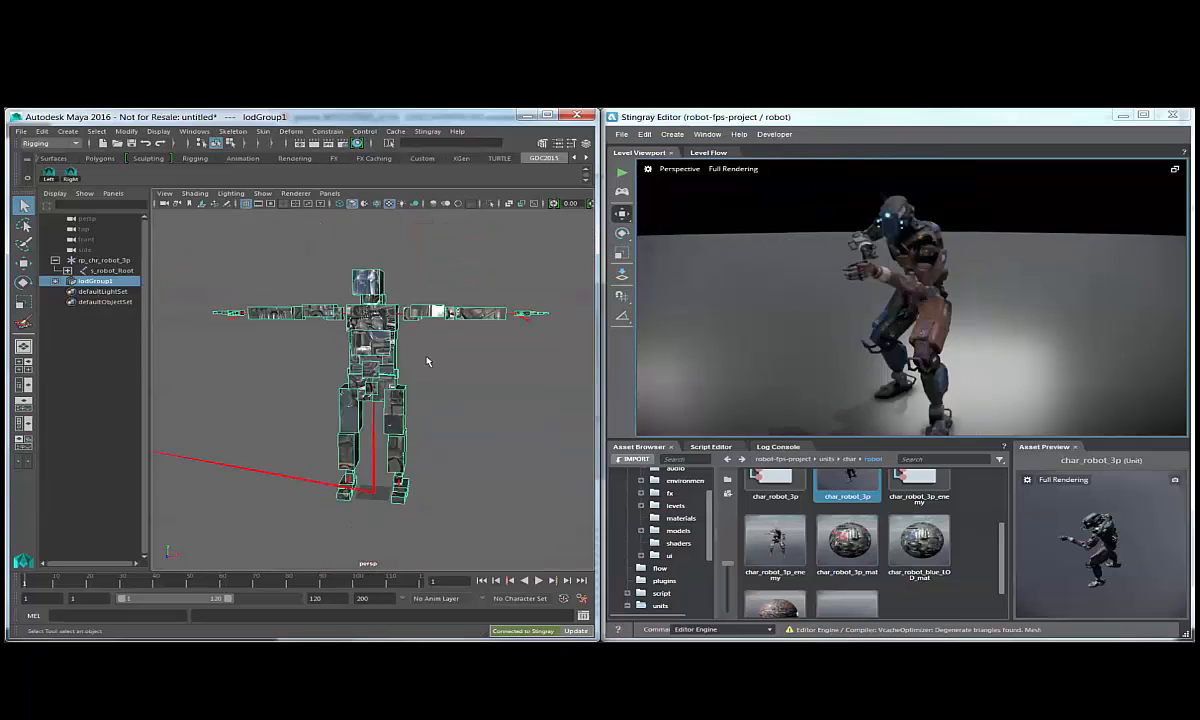
pyautogui.click(292, 369)
pyautogui.keyDown('alt'); pyautogui.moveTo(292, 369); pyautogui.dragTo(316, 503); pyautogui.keyUp('alt')
pyautogui.click(563, 631)
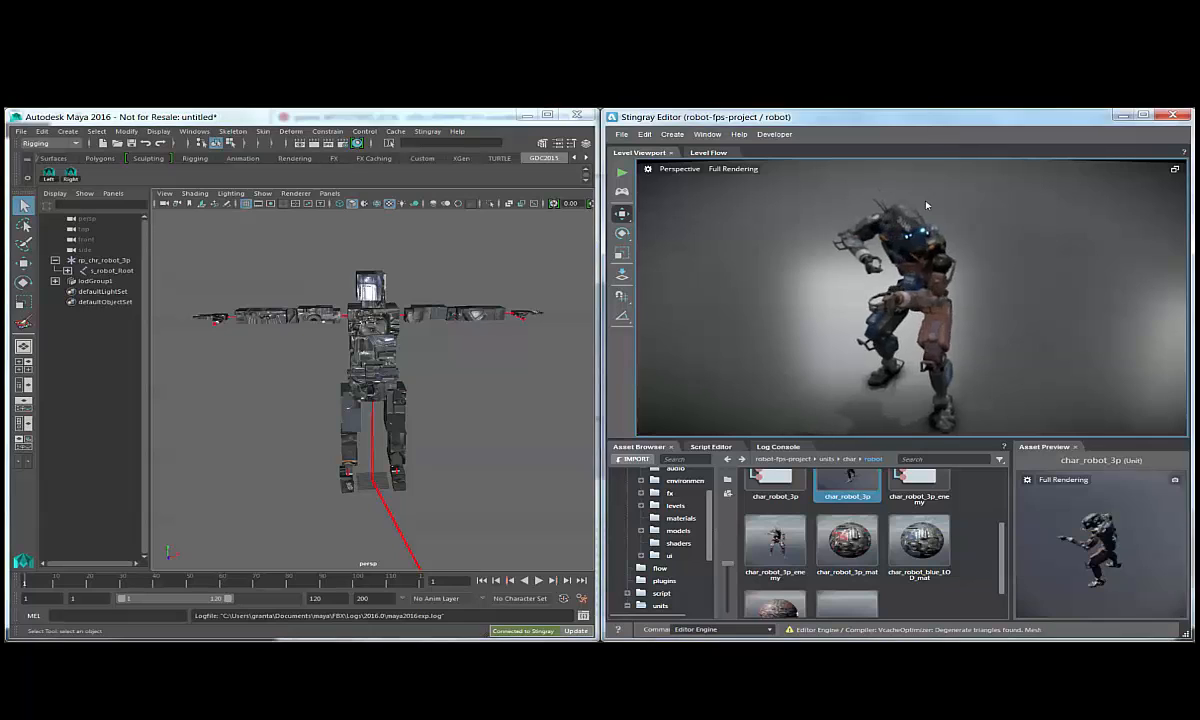
# Examine the updated robot's level-of-detail switching in the Stingray viewport from close up and from far away.
pyautogui.keyDown('alt'); pyautogui.moveTo(830, 346); pyautogui.dragTo(896, 321); pyautogui.keyUp('alt')
pyautogui.click(352, 333)
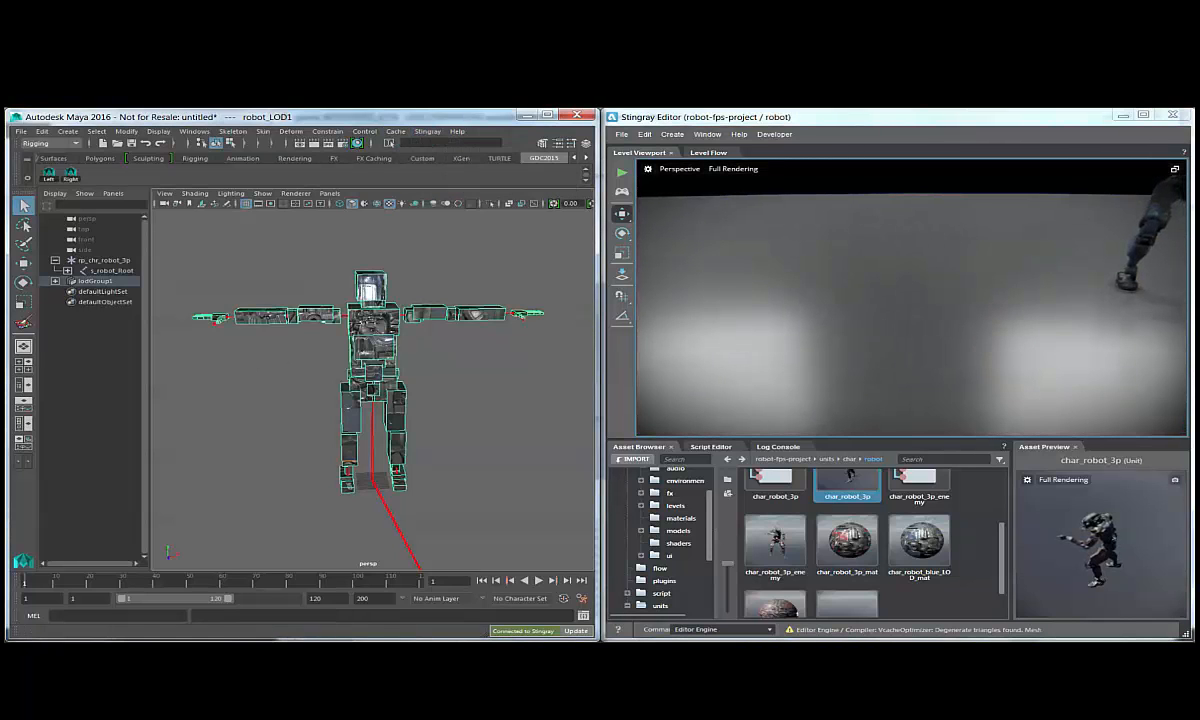
pyautogui.click(1150, 222)
pyautogui.press('f')
pyautogui.click(980, 302)
pyautogui.keyDown('alt'); pyautogui.moveTo(978, 303); pyautogui.dragTo(955, 262); pyautogui.keyUp('alt')
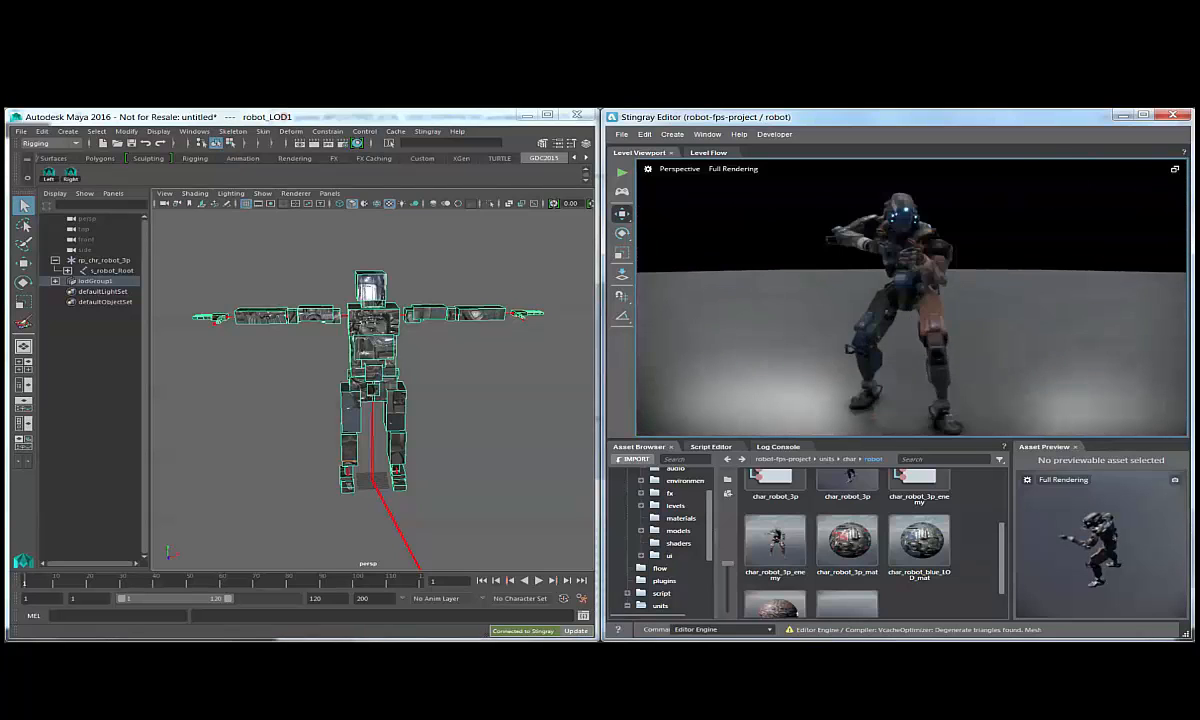
pyautogui.keyDown('alt'); pyautogui.moveTo(1058, 263); pyautogui.dragTo(724, 283, button='right'); pyautogui.keyUp('alt')
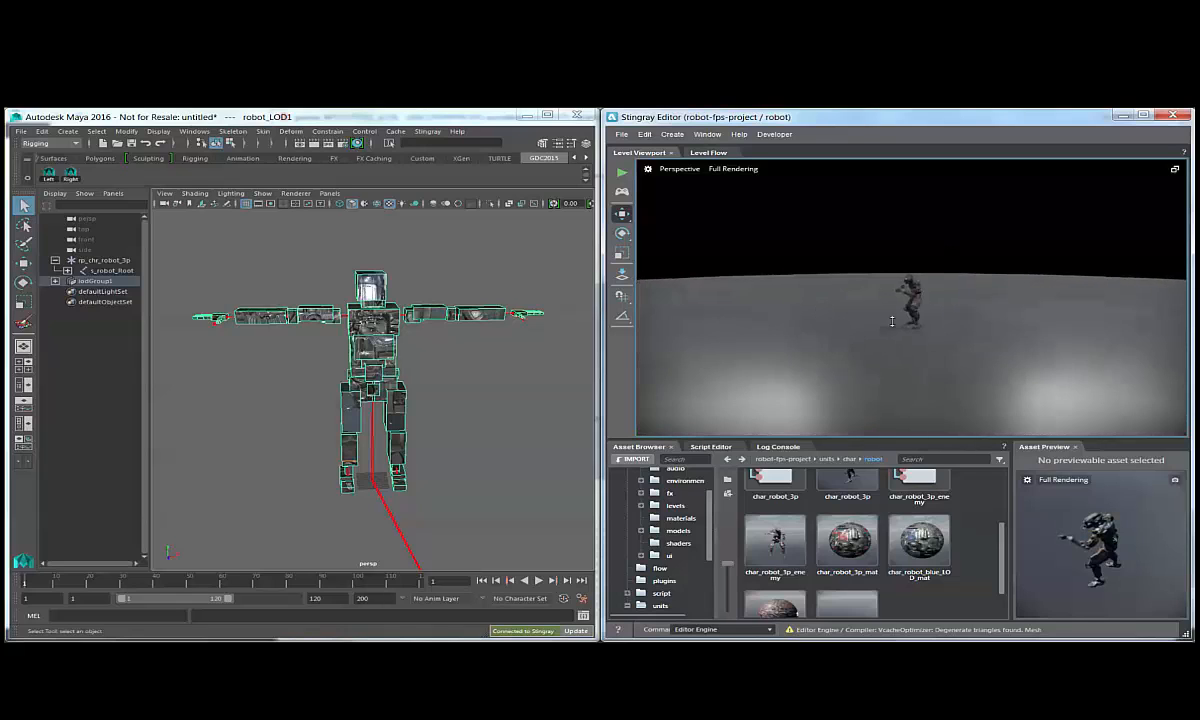
pyautogui.keyDown('alt'); pyautogui.moveTo(870, 310); pyautogui.dragTo(1047, 297, button='right'); pyautogui.keyUp('alt')
pyautogui.keyDown('alt'); pyautogui.moveTo(910, 305); pyautogui.dragTo(1075, 300, button='right'); pyautogui.keyUp('alt')
pyautogui.keyDown('alt'); pyautogui.moveTo(986, 303); pyautogui.dragTo(1035, 306, button='right'); pyautogui.keyUp('alt')
pyautogui.keyDown('alt'); pyautogui.moveTo(1000, 309); pyautogui.dragTo(891, 317); pyautogui.keyUp('alt')
pyautogui.keyDown('alt'); pyautogui.moveTo(891, 317); pyautogui.dragTo(1012, 276, button='right'); pyautogui.keyUp('alt')
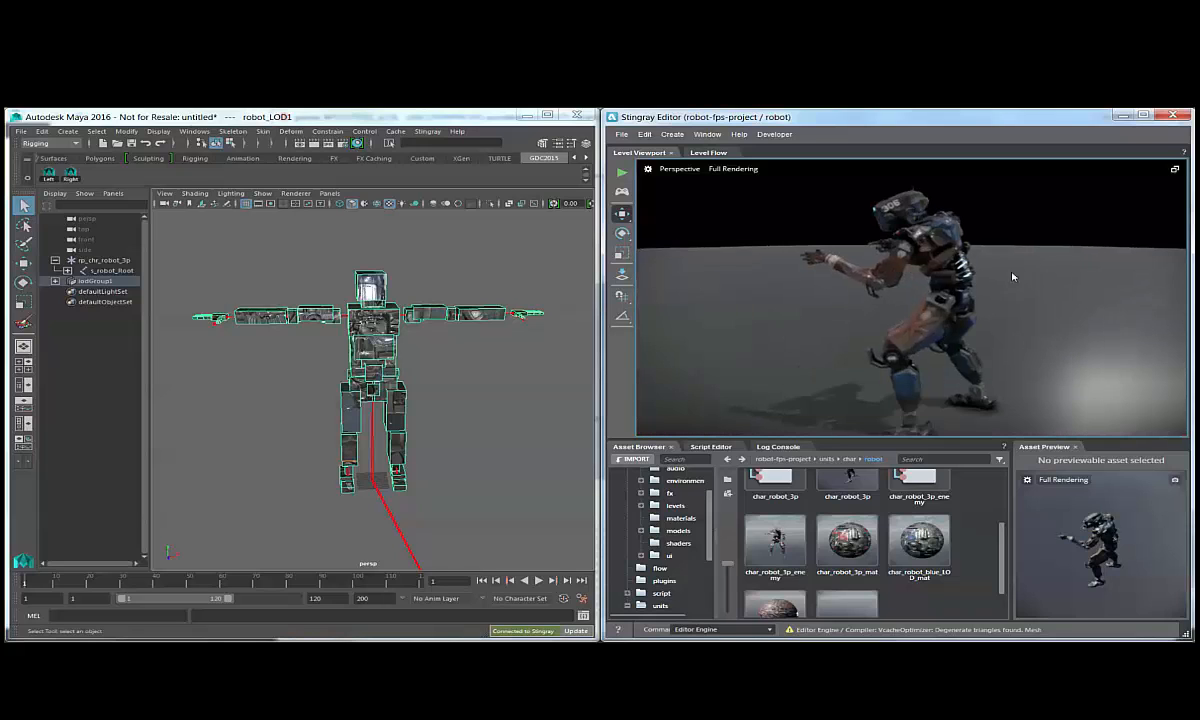
pyautogui.keyDown('alt'); pyautogui.moveTo(1012, 276); pyautogui.dragTo(1070, 288); pyautogui.keyUp('alt')
pyautogui.keyDown('alt'); pyautogui.moveTo(1070, 288); pyautogui.dragTo(1026, 284, button='right'); pyautogui.keyUp('alt')
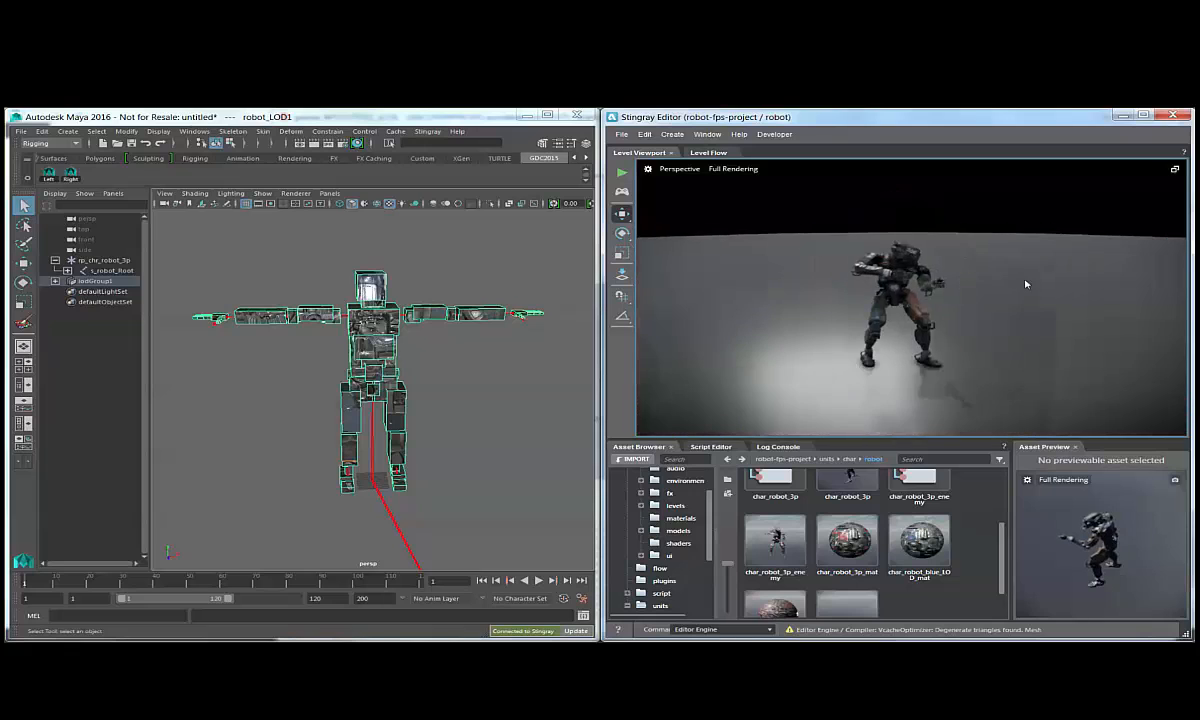
# Create a large wall-like box in front of the robot in the Stingray level and clear the selection.
pyautogui.click(678, 137)
pyautogui.click(702, 204)
pyautogui.keyDown('alt'); pyautogui.moveTo(820, 236); pyautogui.dragTo(953, 284); pyautogui.keyUp('alt')
pyautogui.moveTo(1045, 366); pyautogui.dragTo(1144, 498)
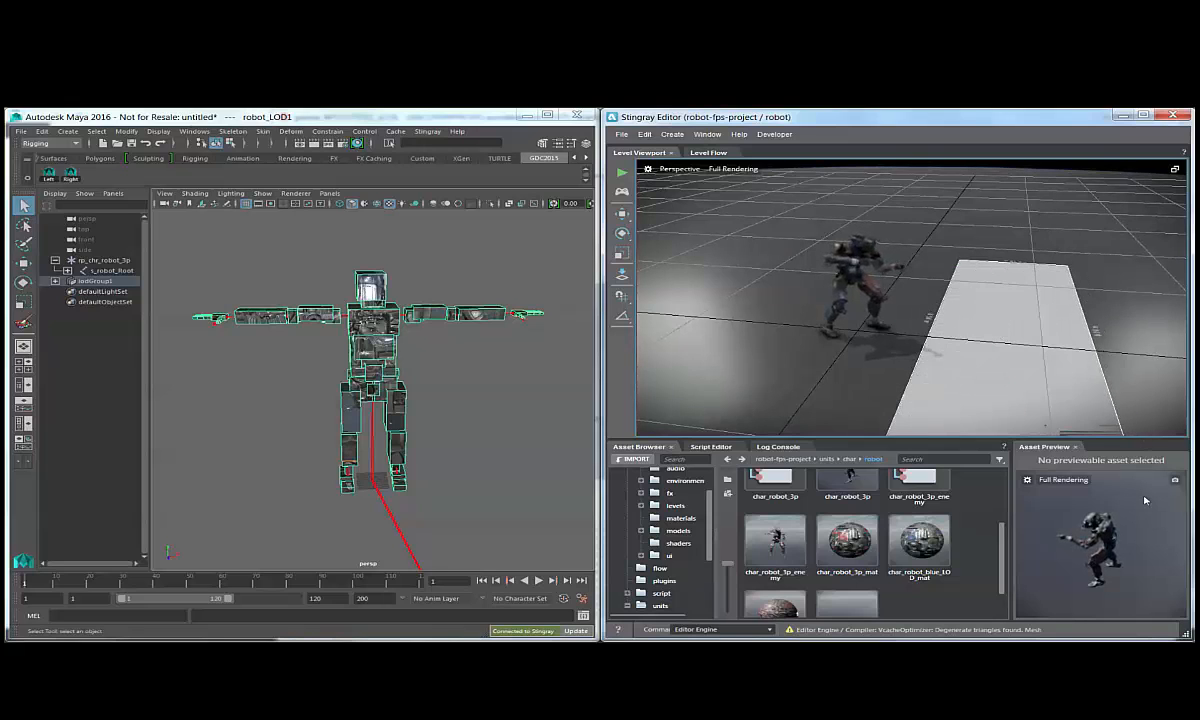
pyautogui.click(1048, 212)
pyautogui.keyDown('alt'); pyautogui.moveTo(1048, 212); pyautogui.dragTo(1153, 305); pyautogui.keyUp('alt')
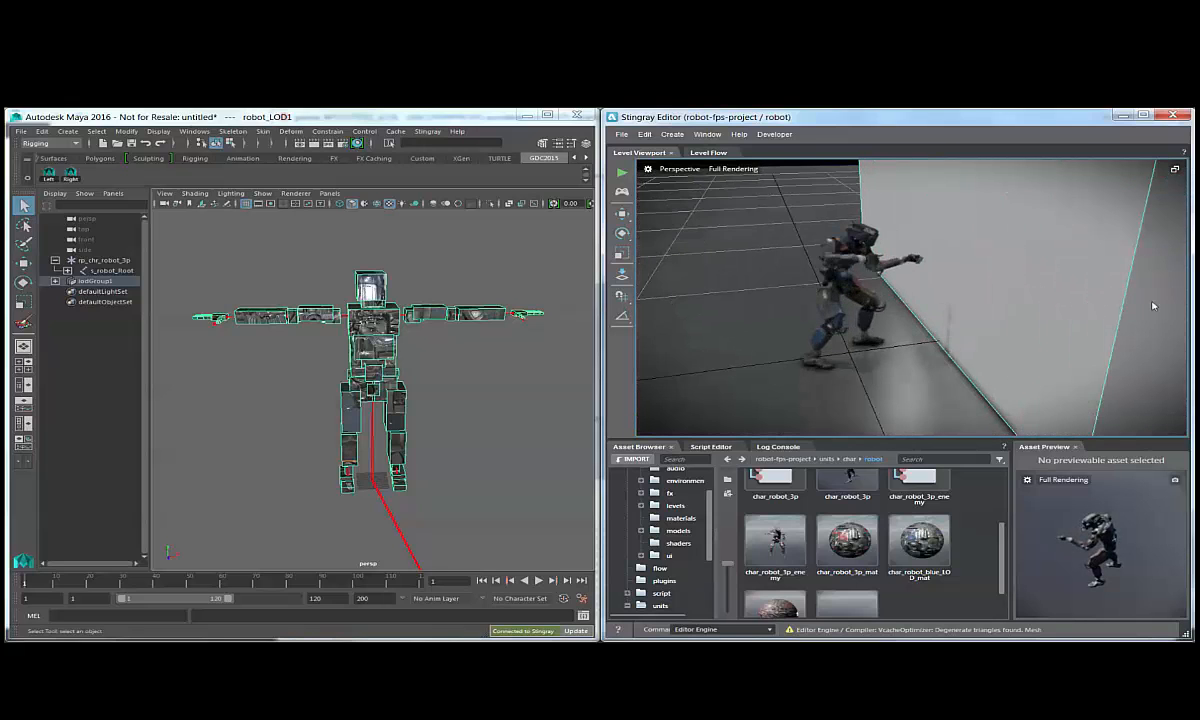
pyautogui.click(674, 215)
pyautogui.keyDown('alt'); pyautogui.moveTo(674, 215); pyautogui.dragTo(895, 209, button='right'); pyautogui.keyUp('alt')
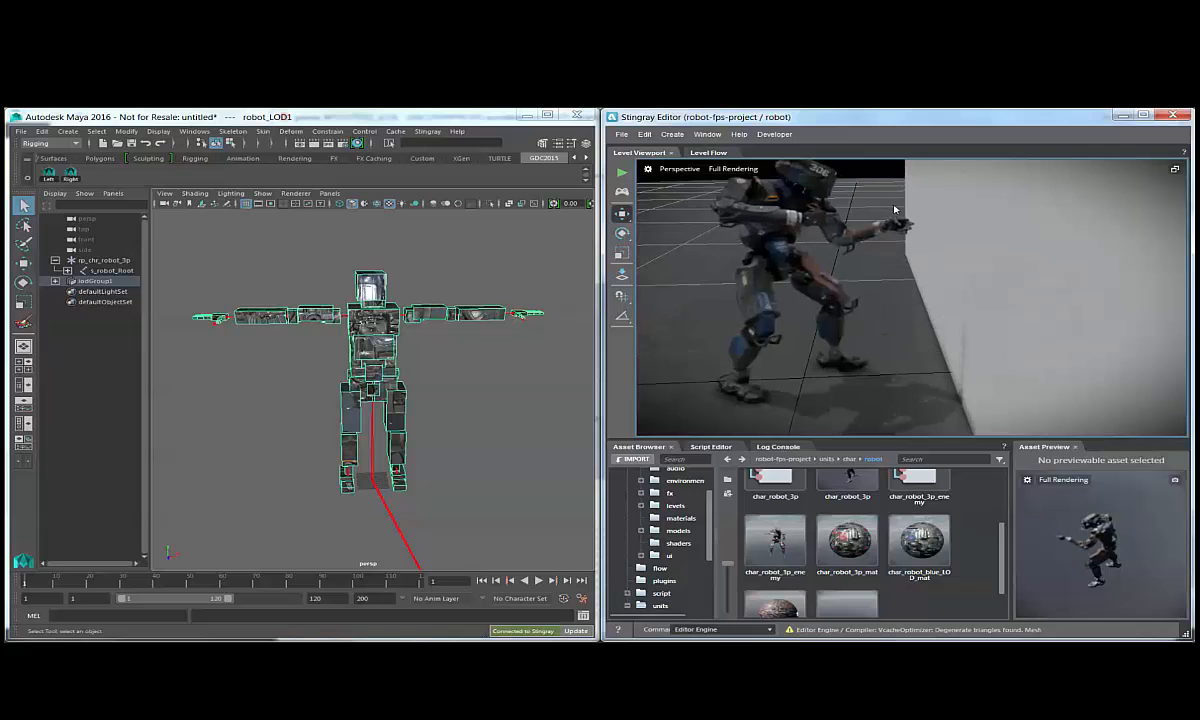
pyautogui.keyDown('alt'); pyautogui.moveTo(895, 209); pyautogui.dragTo(895, 316, button='middle'); pyautogui.keyUp('alt')
pyautogui.keyDown('alt'); pyautogui.moveTo(895, 316); pyautogui.dragTo(969, 331); pyautogui.keyUp('alt')
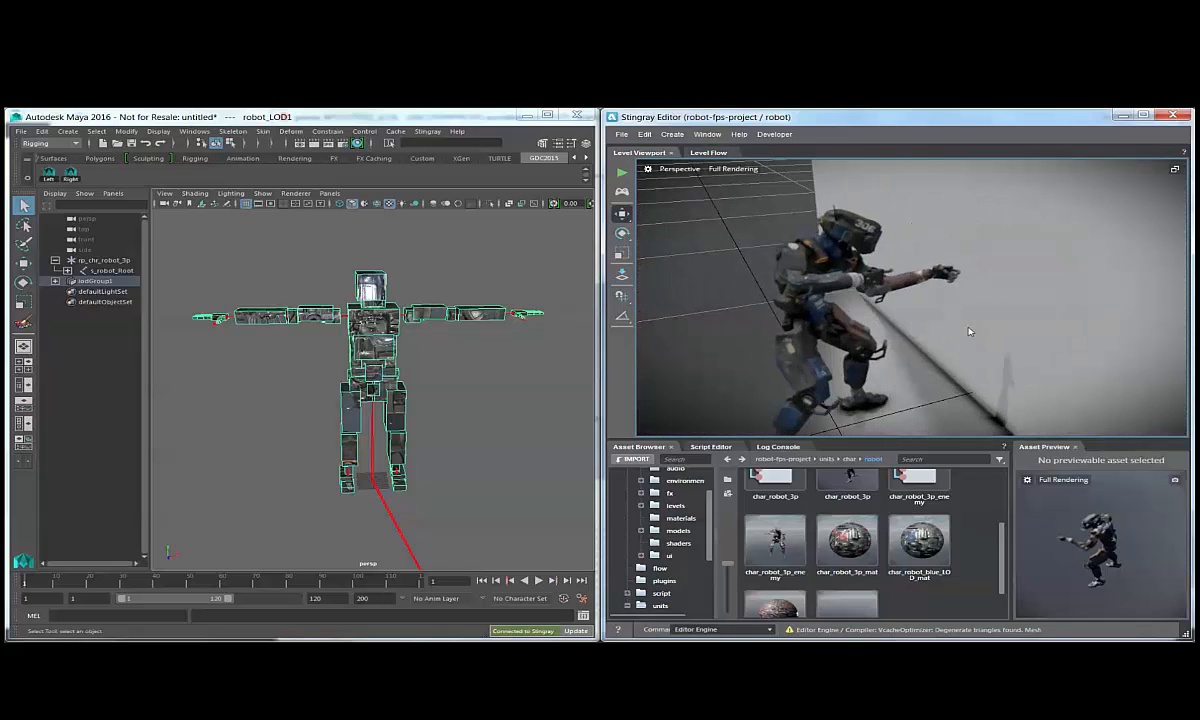
# Deselect the robot mesh in Maya and import lights_cameras.fbx into the scene.
pyautogui.click(469, 387)
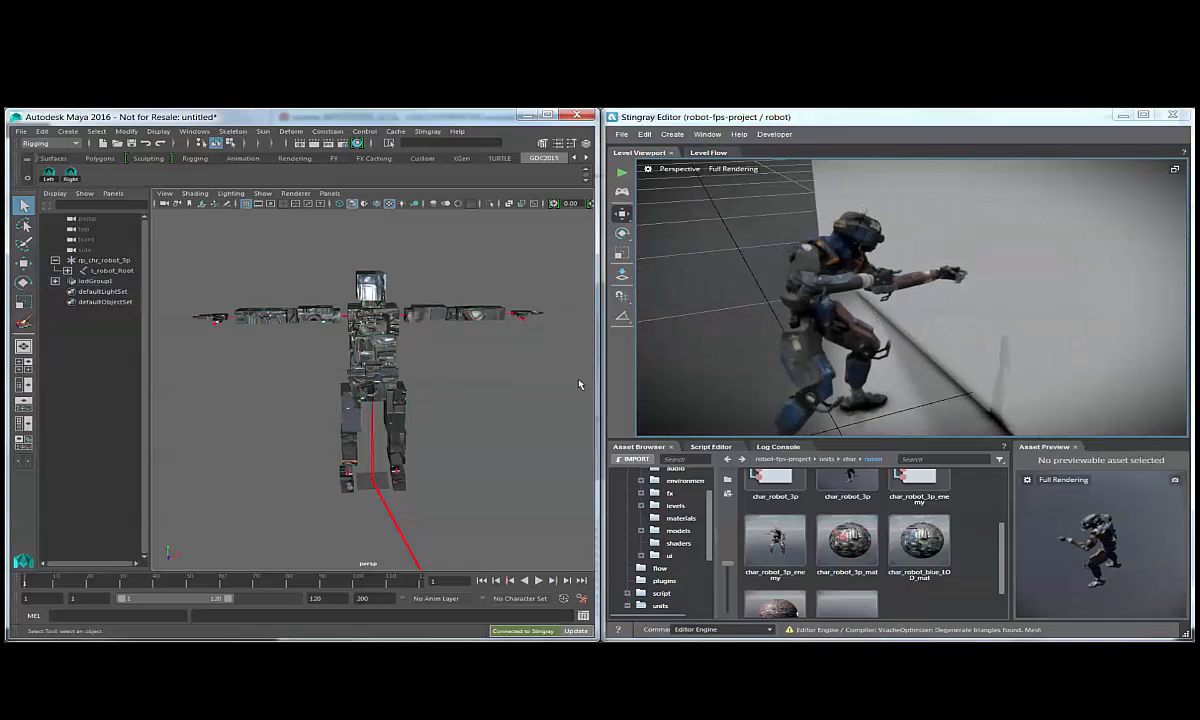
pyautogui.keyDown('alt'); pyautogui.moveTo(845, 335); pyautogui.dragTo(1050, 288); pyautogui.keyUp('alt')
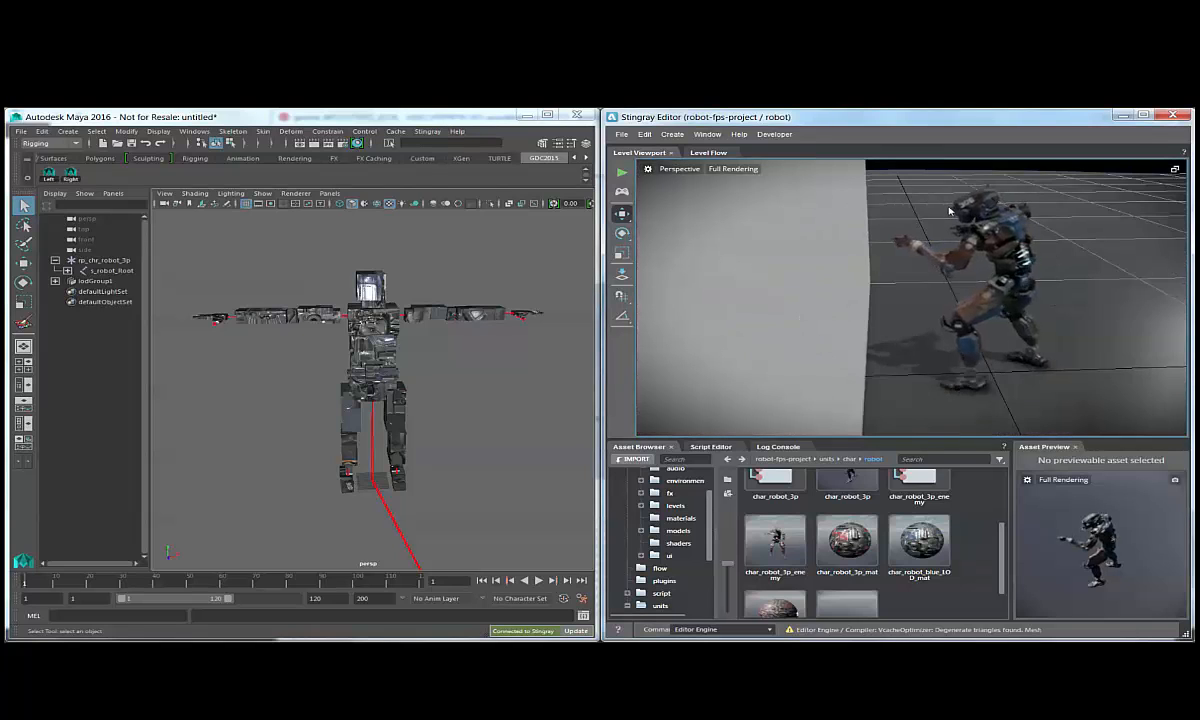
pyautogui.click(20, 131)
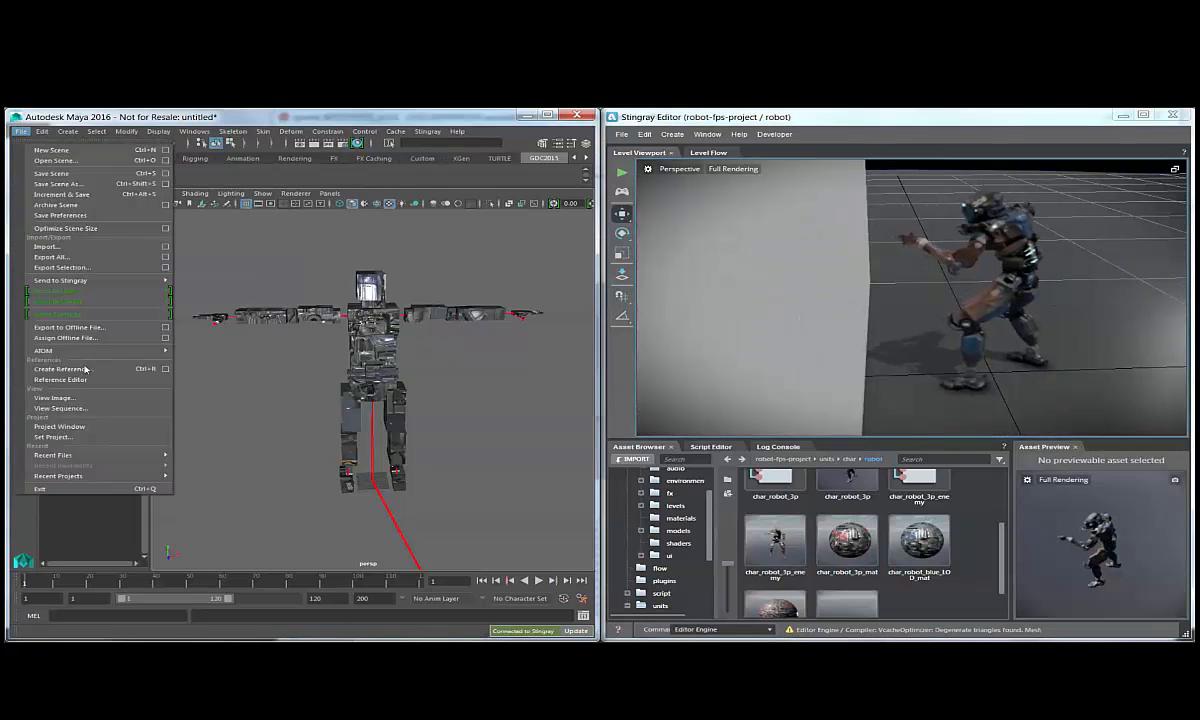
pyautogui.click(50, 231)
pyautogui.click(422, 294)
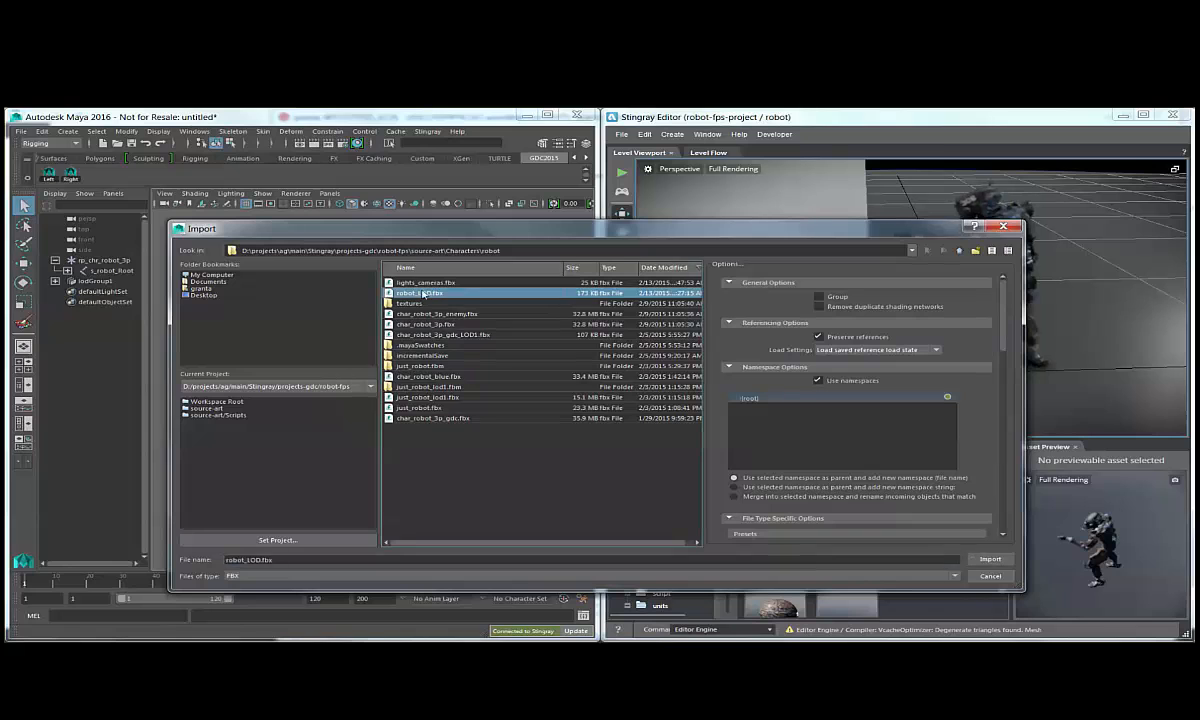
pyautogui.doubleClick(429, 284)
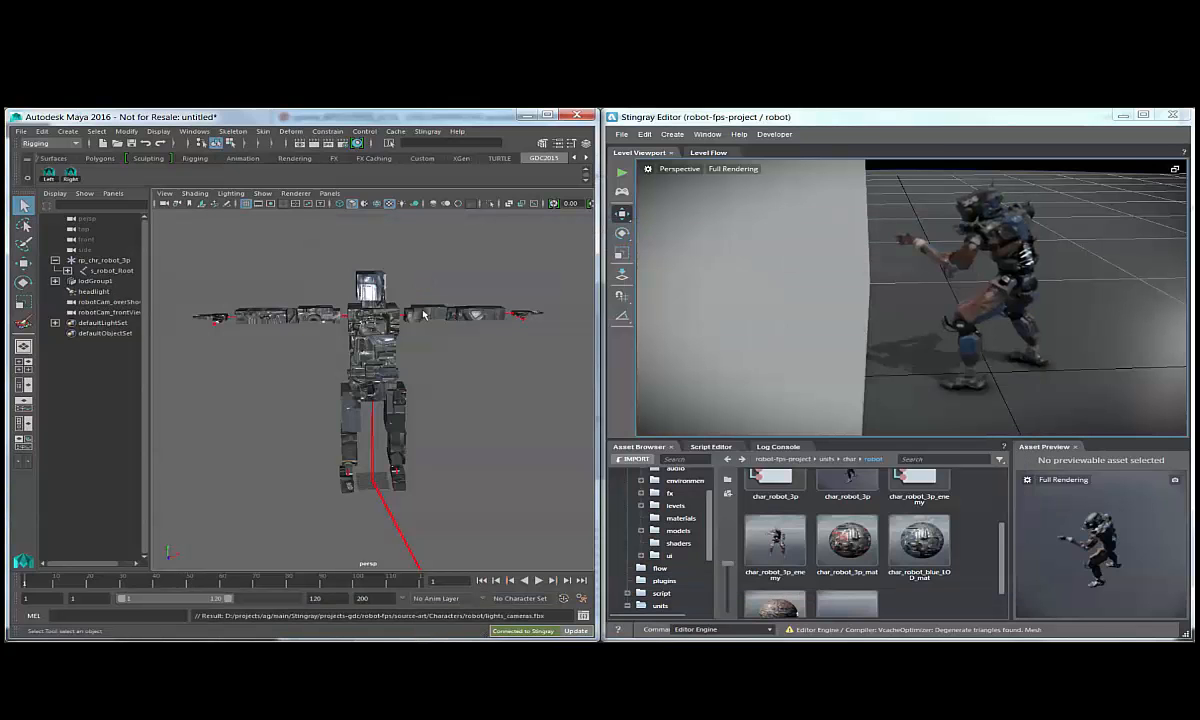
# Show the robot in wireframe and parent the headlight to the skeleton's head joint.
pyautogui.keyDown('alt'); pyautogui.moveTo(345, 308); pyautogui.dragTo(490, 315); pyautogui.keyUp('alt')
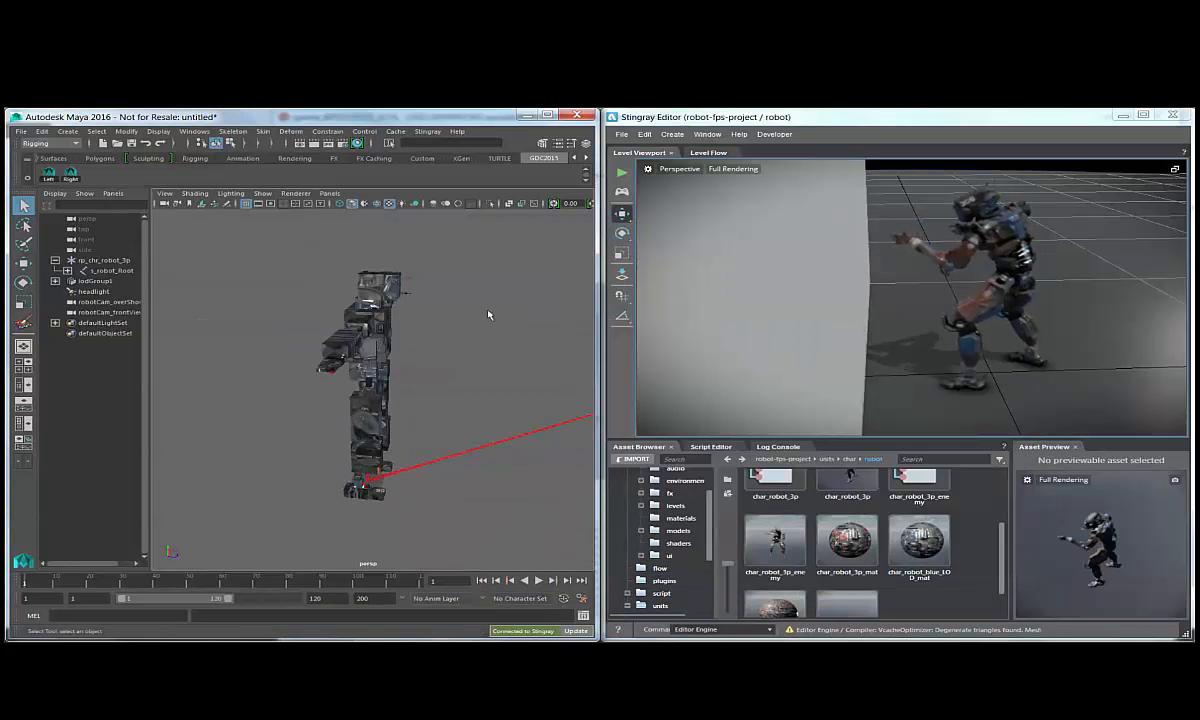
pyautogui.scroll(4, 475, 283)
pyautogui.keyDown('alt'); pyautogui.moveTo(475, 283); pyautogui.dragTo(472, 398, button='middle'); pyautogui.keyUp('alt')
pyautogui.keyDown('alt'); pyautogui.moveTo(472, 398); pyautogui.dragTo(330, 379); pyautogui.keyUp('alt')
pyautogui.press('4')
pyautogui.click(398, 367)
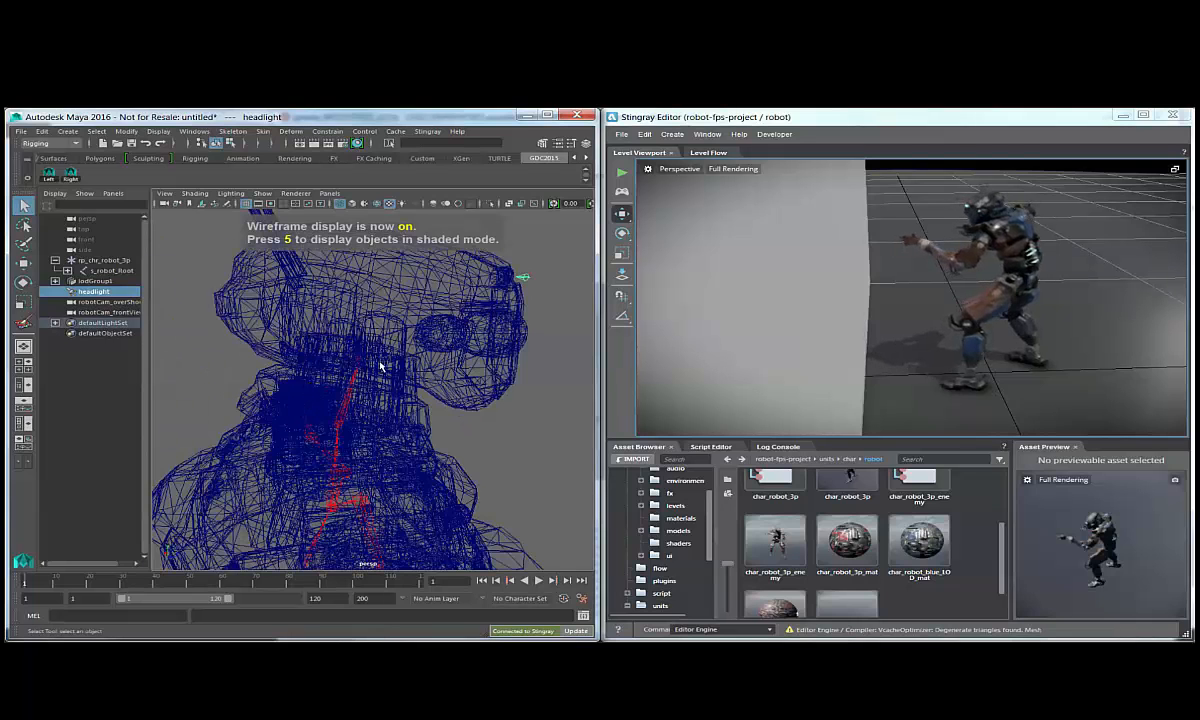
pyautogui.click(363, 362)
pyautogui.press('p')
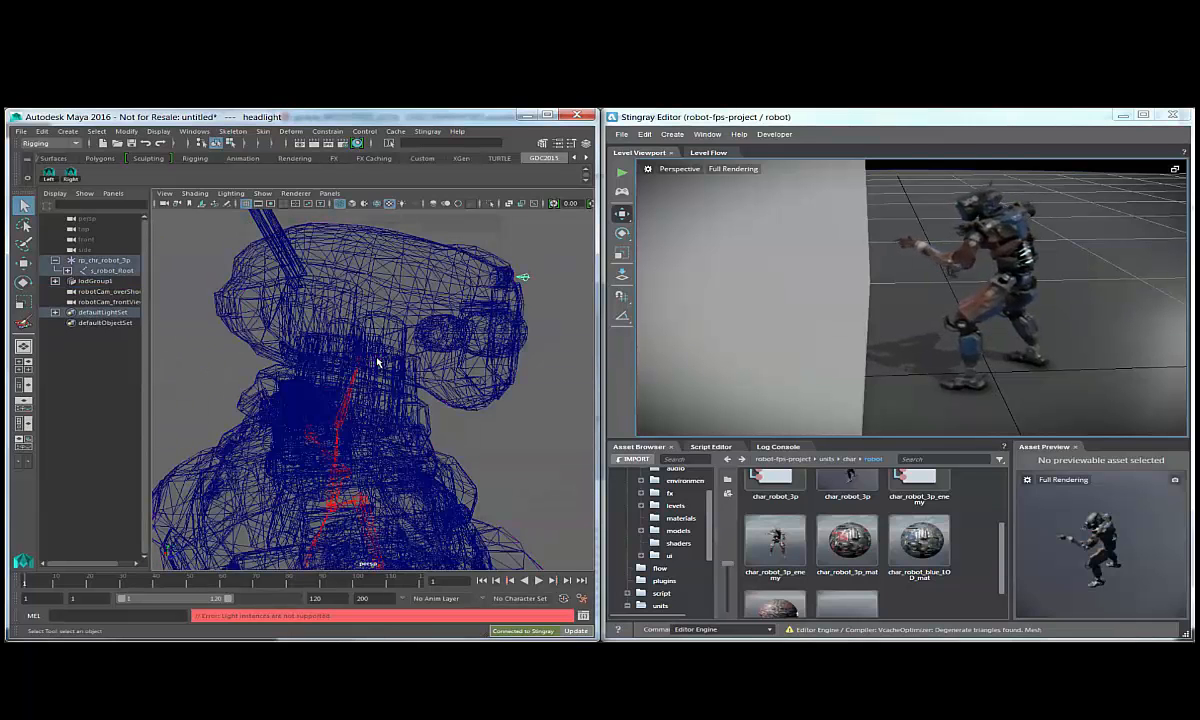
# Parent the robotCam_overShoulder camera to the spine joint in the robot's torso.
pyautogui.scroll(-6, 467, 381)
pyautogui.keyDown('alt'); pyautogui.moveTo(447, 365); pyautogui.dragTo(193, 350); pyautogui.keyUp('alt')
pyautogui.click(108, 292)
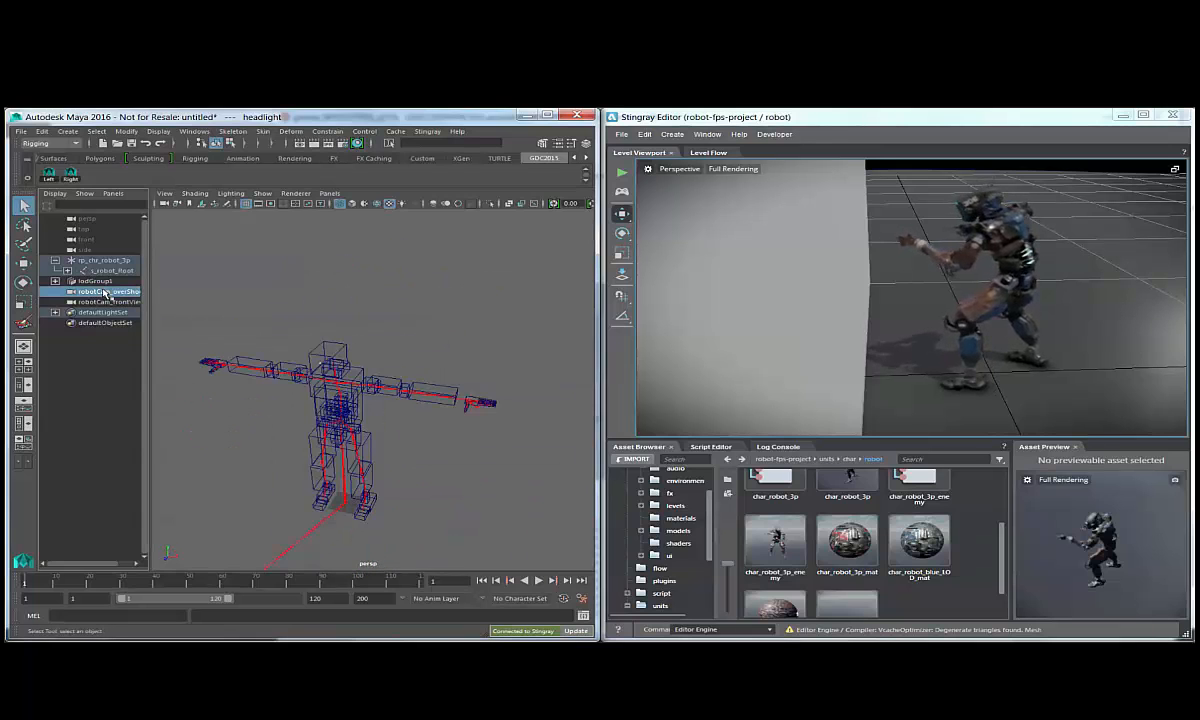
pyautogui.keyDown('alt'); pyautogui.moveTo(345, 404); pyautogui.dragTo(480, 349); pyautogui.keyUp('alt')
pyautogui.scroll(5, 480, 349)
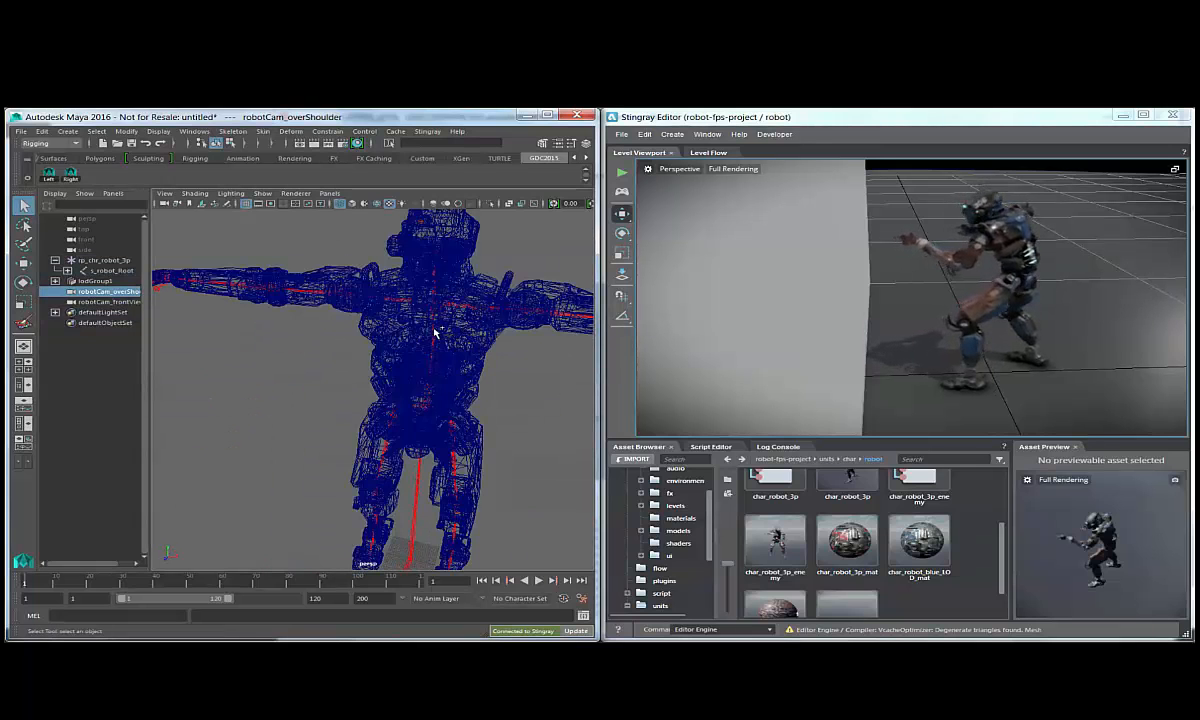
pyautogui.keyDown('shift'); pyautogui.click(440, 332); pyautogui.keyUp('shift')
pyautogui.press('p')
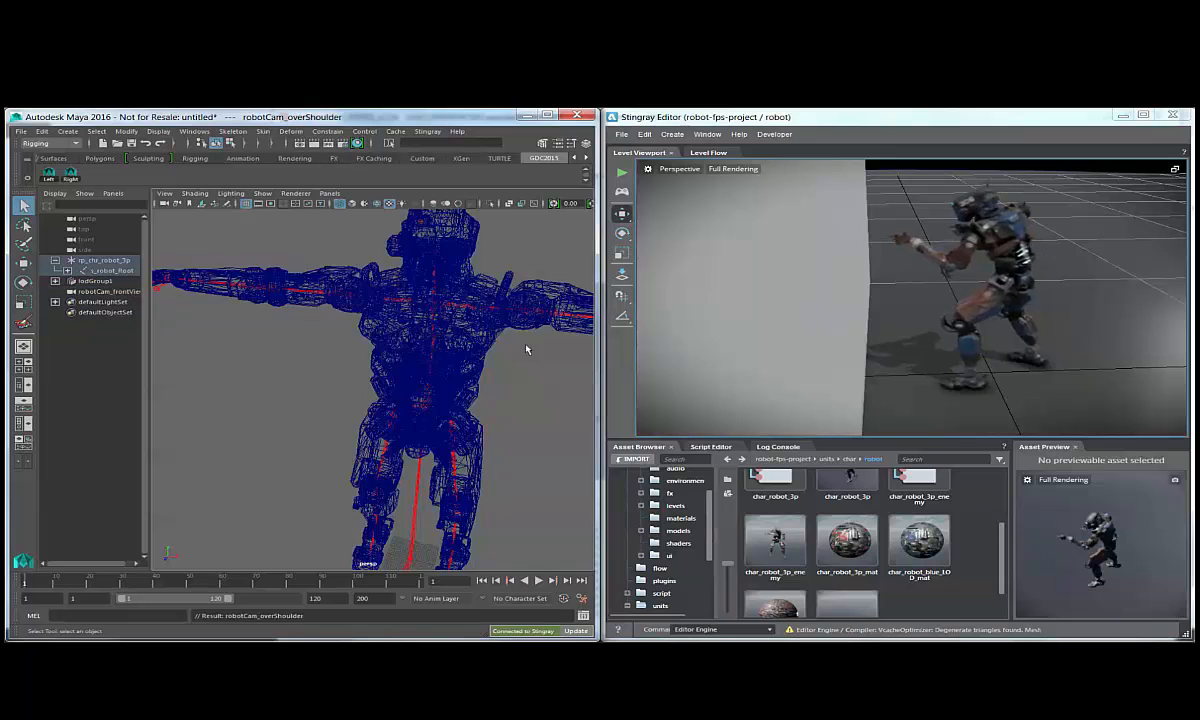
# Parent the robotCam_frontView camera to the torso's spine joint and send the updated robot to Stingray.
pyautogui.click(110, 291)
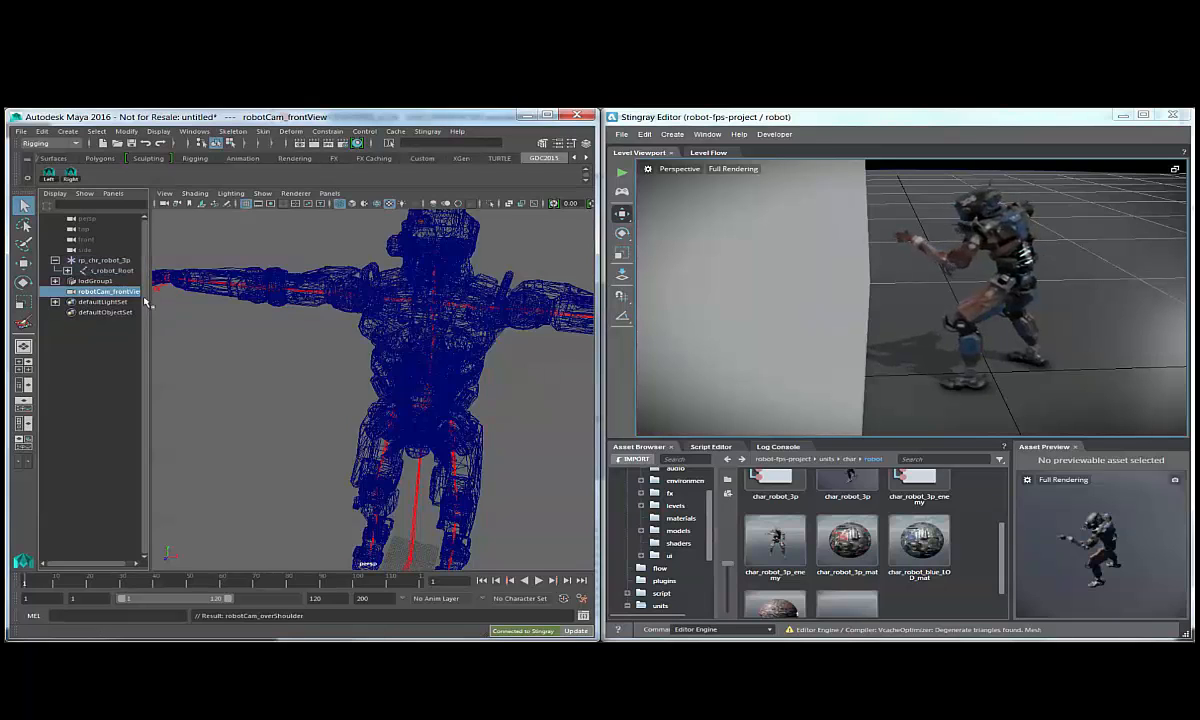
pyautogui.keyDown('shift'); pyautogui.click(442, 335); pyautogui.keyUp('shift')
pyautogui.press('p')
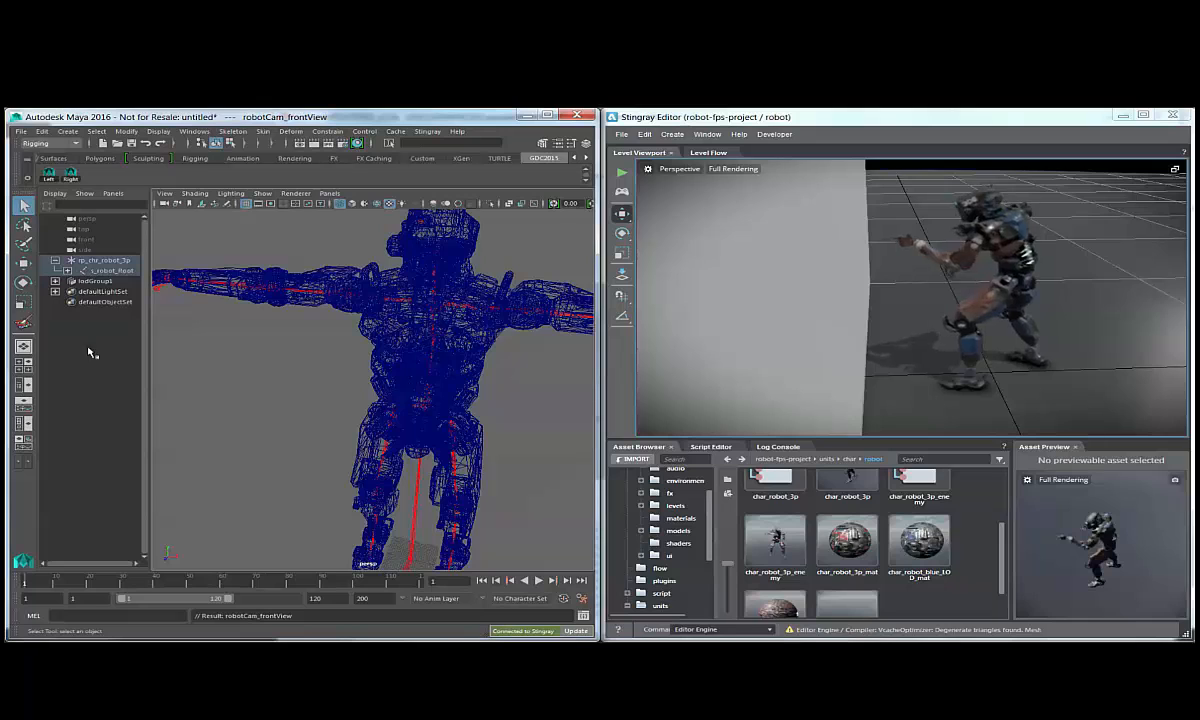
pyautogui.keyDown('alt'); pyautogui.moveTo(390, 335); pyautogui.dragTo(449, 386); pyautogui.keyUp('alt')
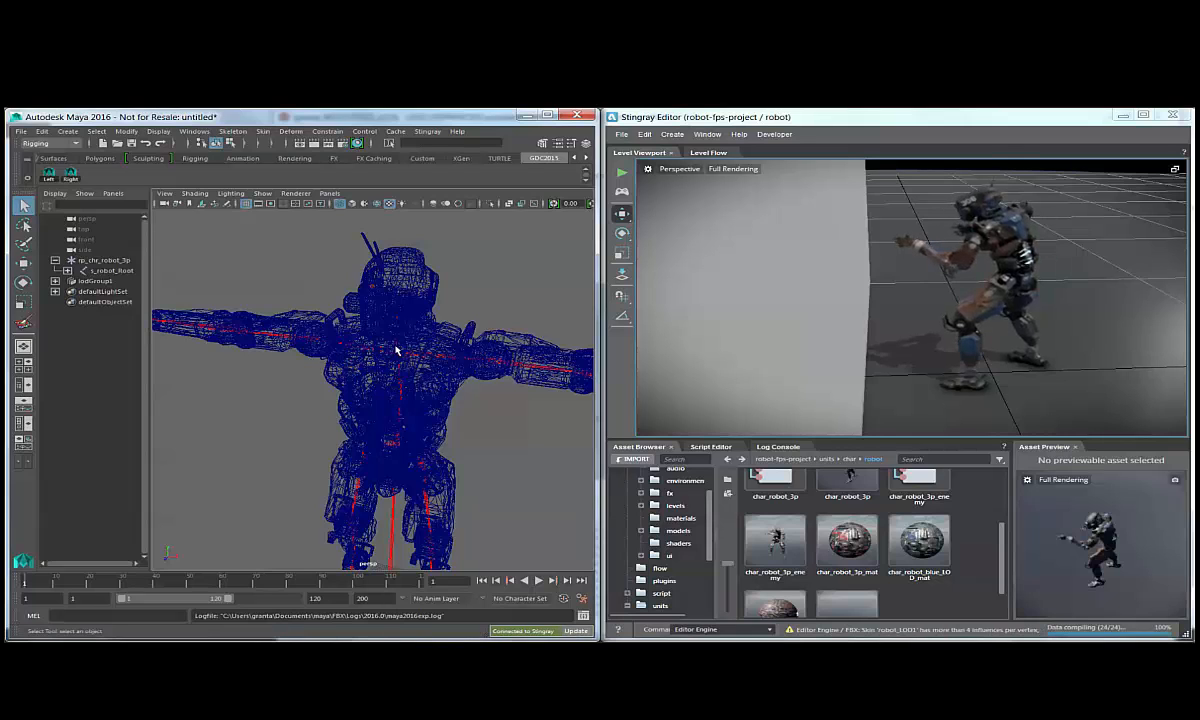
pyautogui.keyDown('alt'); pyautogui.moveTo(993, 277); pyautogui.dragTo(1017, 293); pyautogui.keyUp('alt')
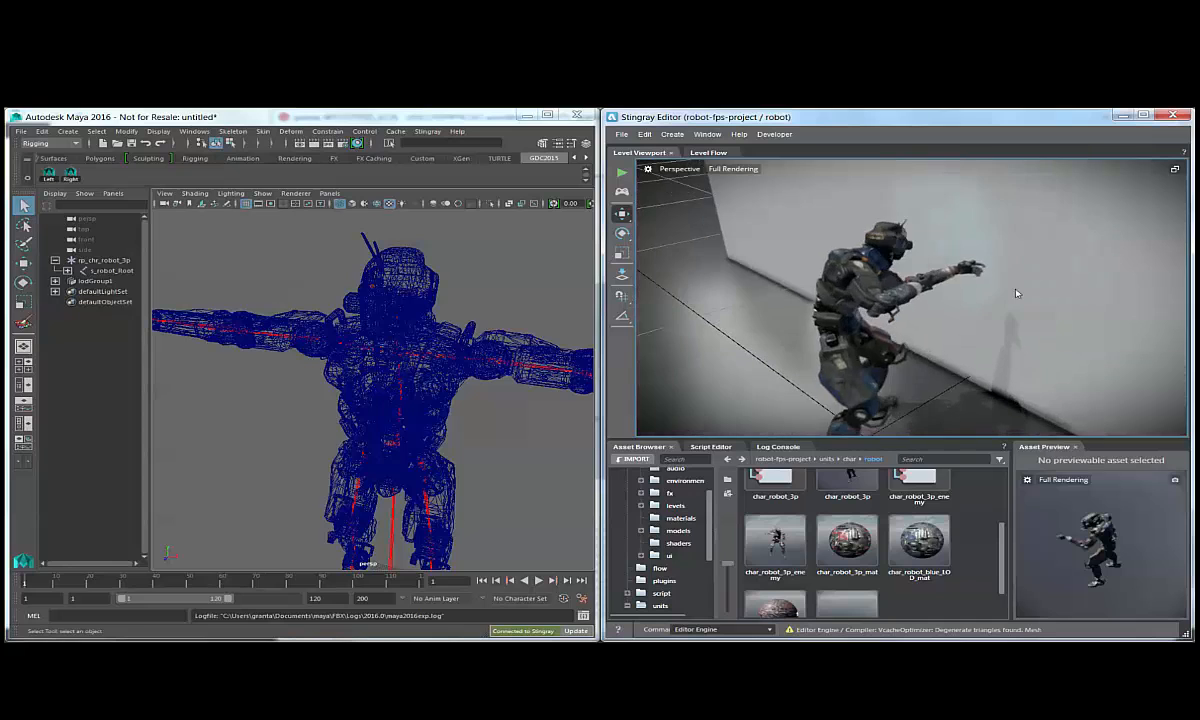
pyautogui.keyDown('alt'); pyautogui.moveTo(1010, 336); pyautogui.dragTo(930, 275); pyautogui.keyUp('alt')
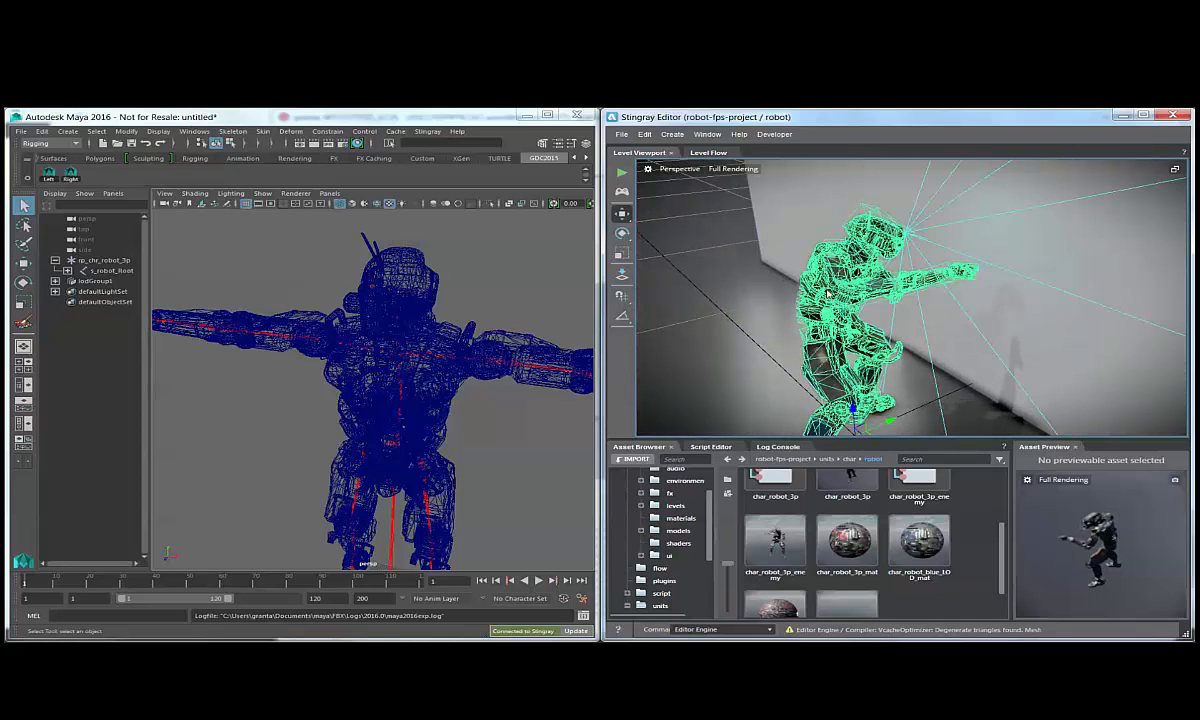
pyautogui.click(675, 201)
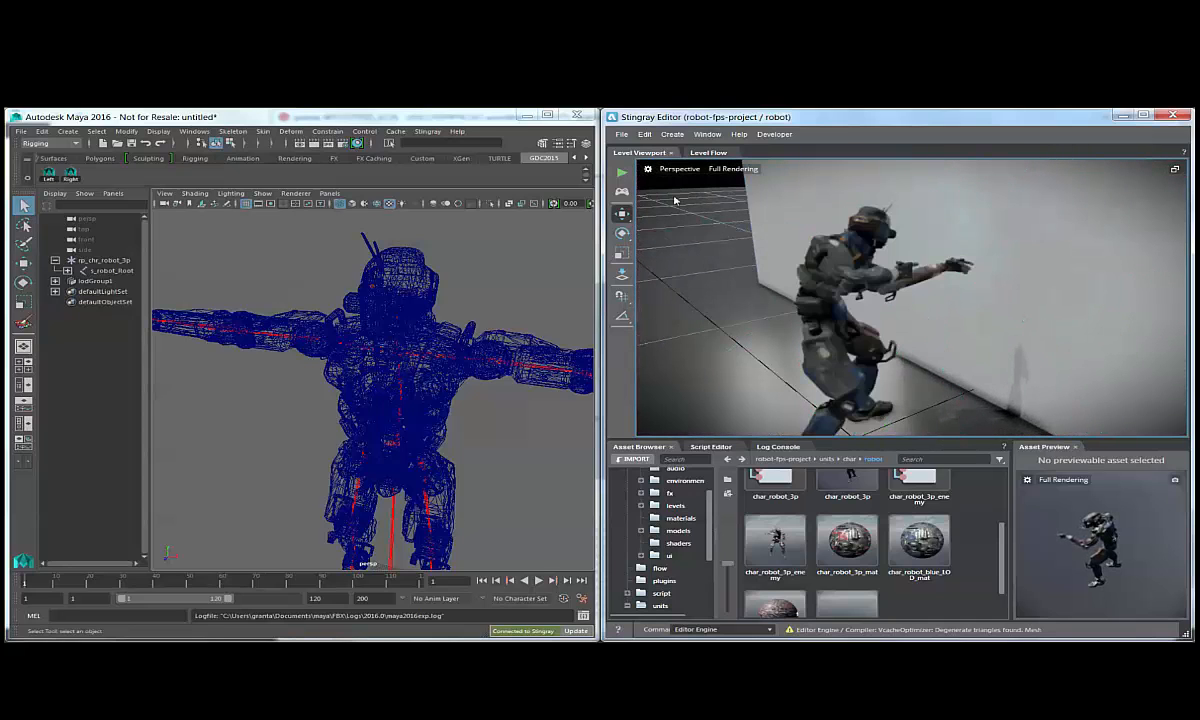
# Set the headlight spot light's intensity to 5 and send the robot to Stingray again.
pyautogui.keyDown('alt'); pyautogui.moveTo(380, 284); pyautogui.dragTo(316, 264); pyautogui.keyUp('alt')
pyautogui.click(312, 260)
pyautogui.hotkey('ctrl', 'a')
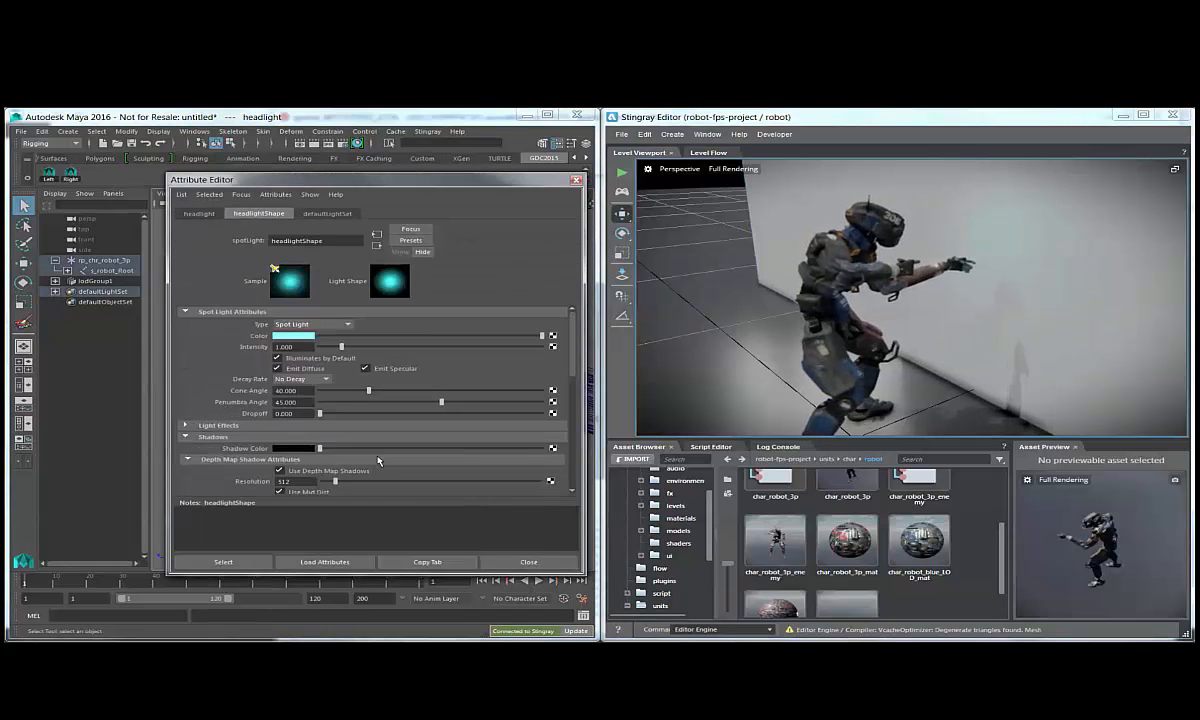
pyautogui.click(205, 436)
pyautogui.scroll(-4, 280, 464)
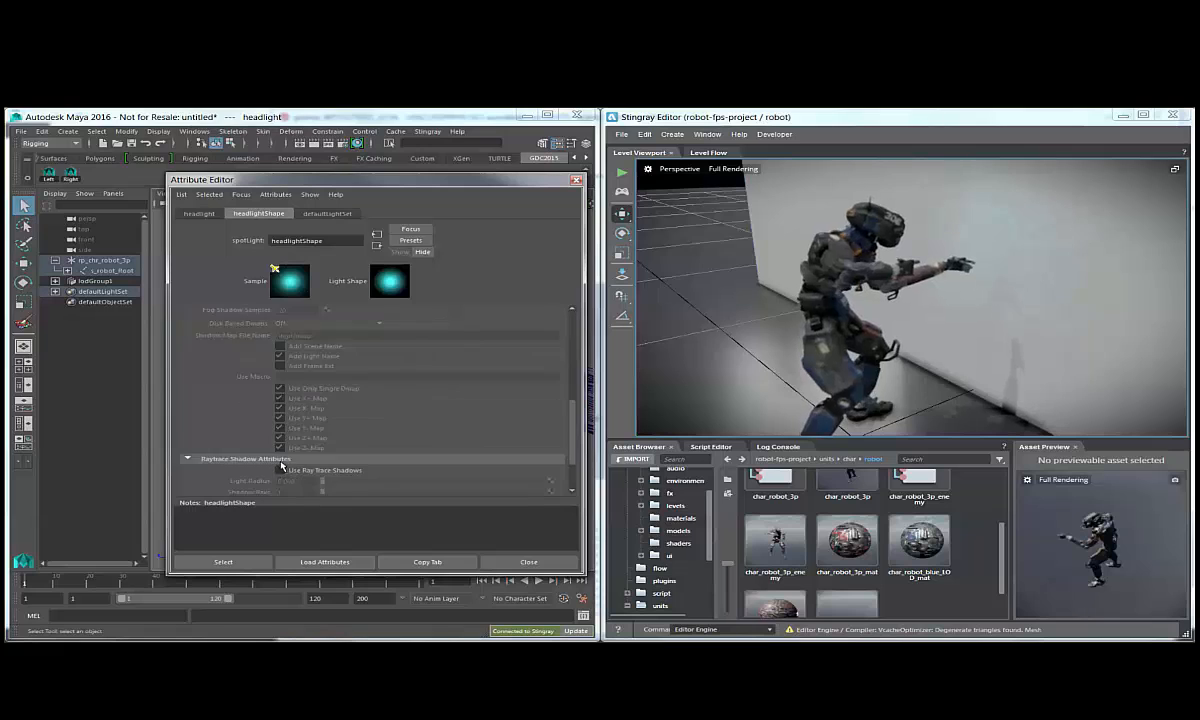
pyautogui.scroll(5, 280, 464)
pyautogui.click(210, 368)
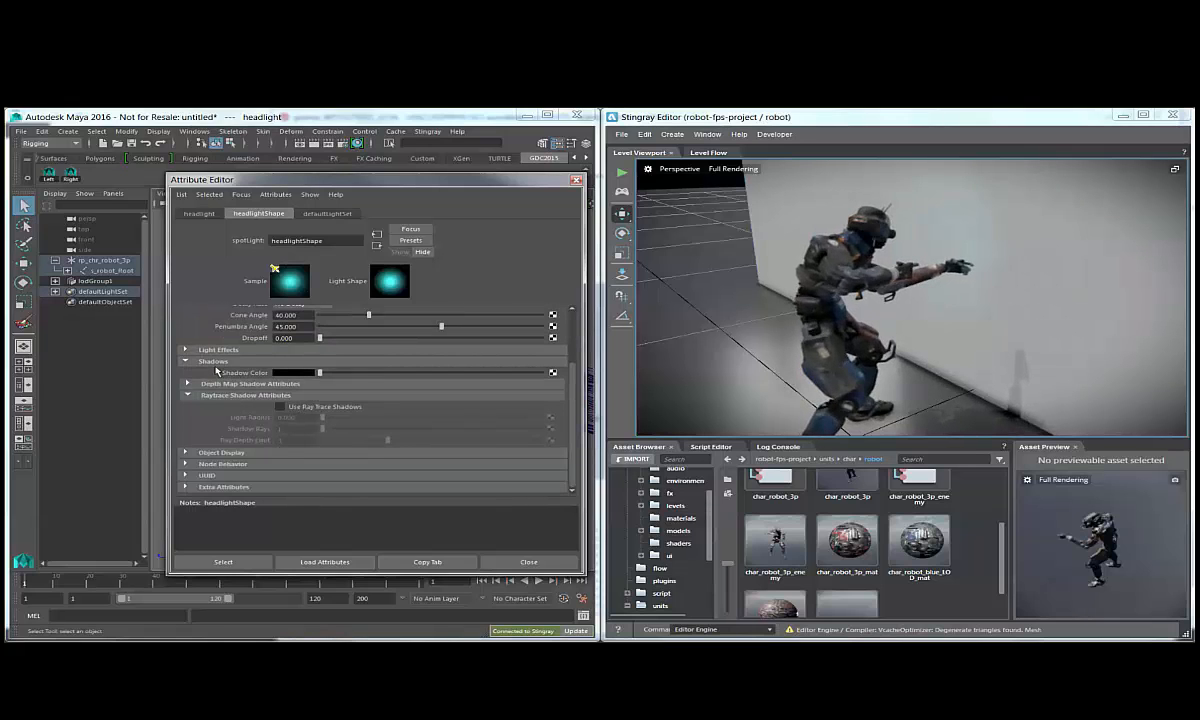
pyautogui.scroll(3, 285, 400)
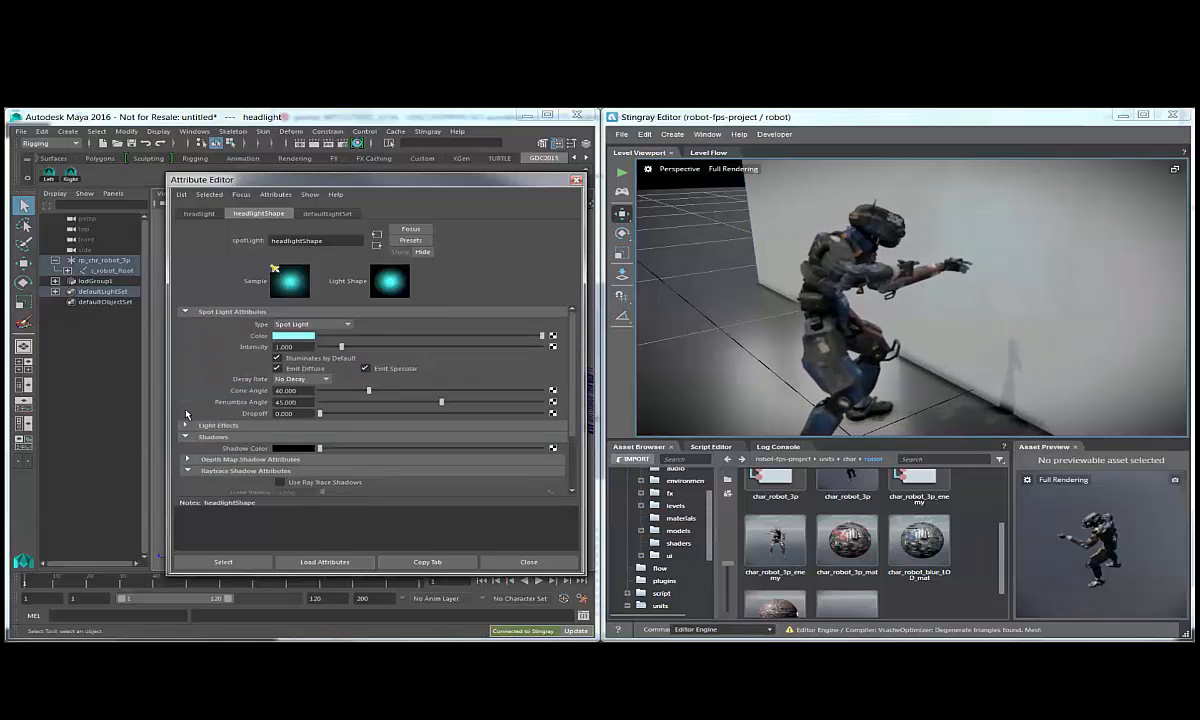
pyautogui.click(300, 347)
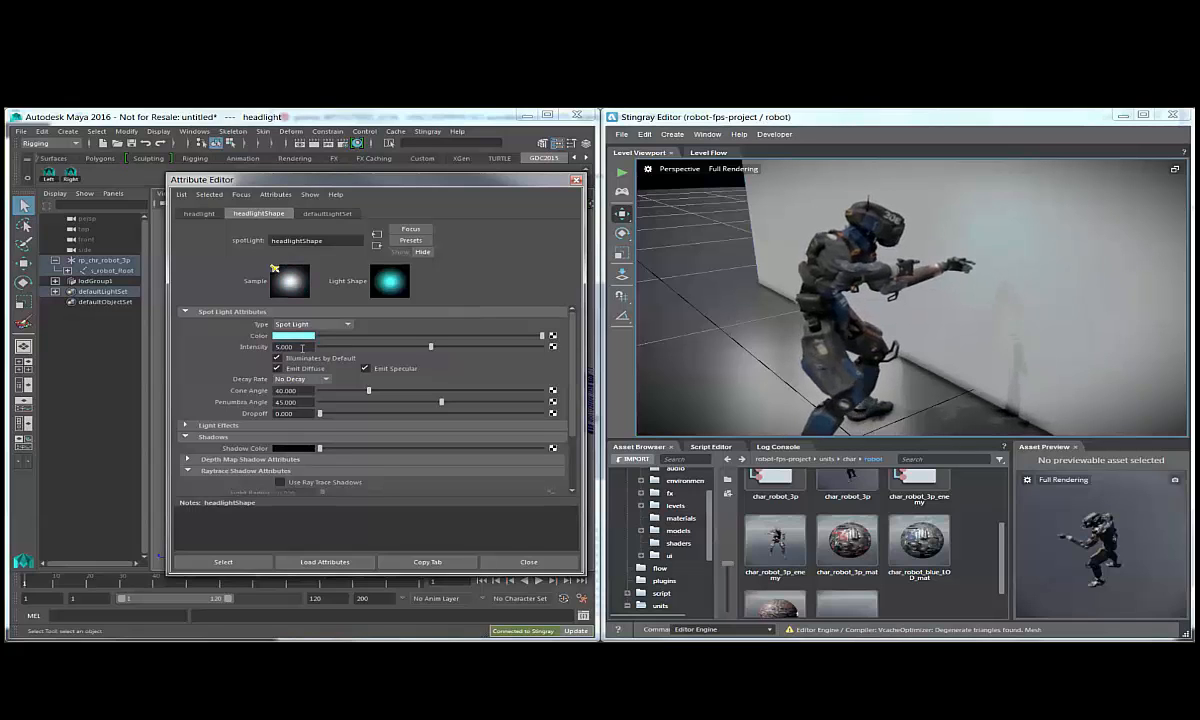
pyautogui.click(526, 562)
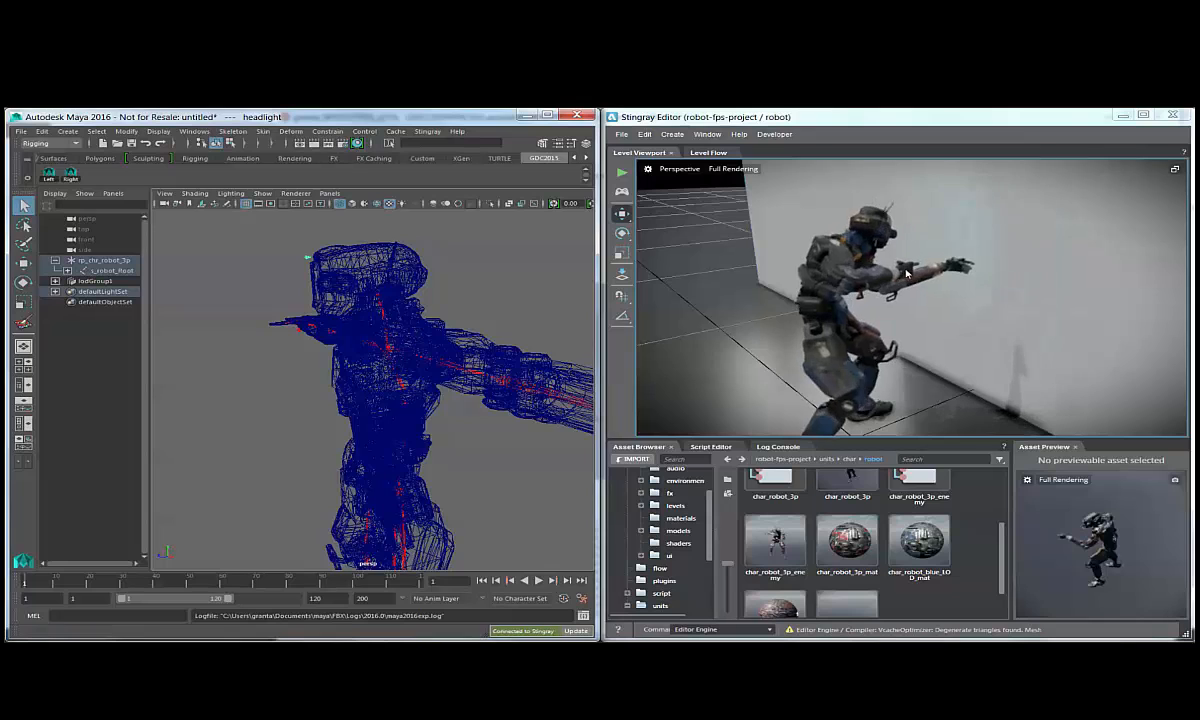
# Check the brighter headlight against the box in the Stingray viewport and delete the box.
pyautogui.keyDown('alt'); pyautogui.moveTo(953, 325); pyautogui.dragTo(927, 319); pyautogui.keyUp('alt')
pyautogui.scroll(-5, 927, 319)
pyautogui.click(945, 303)
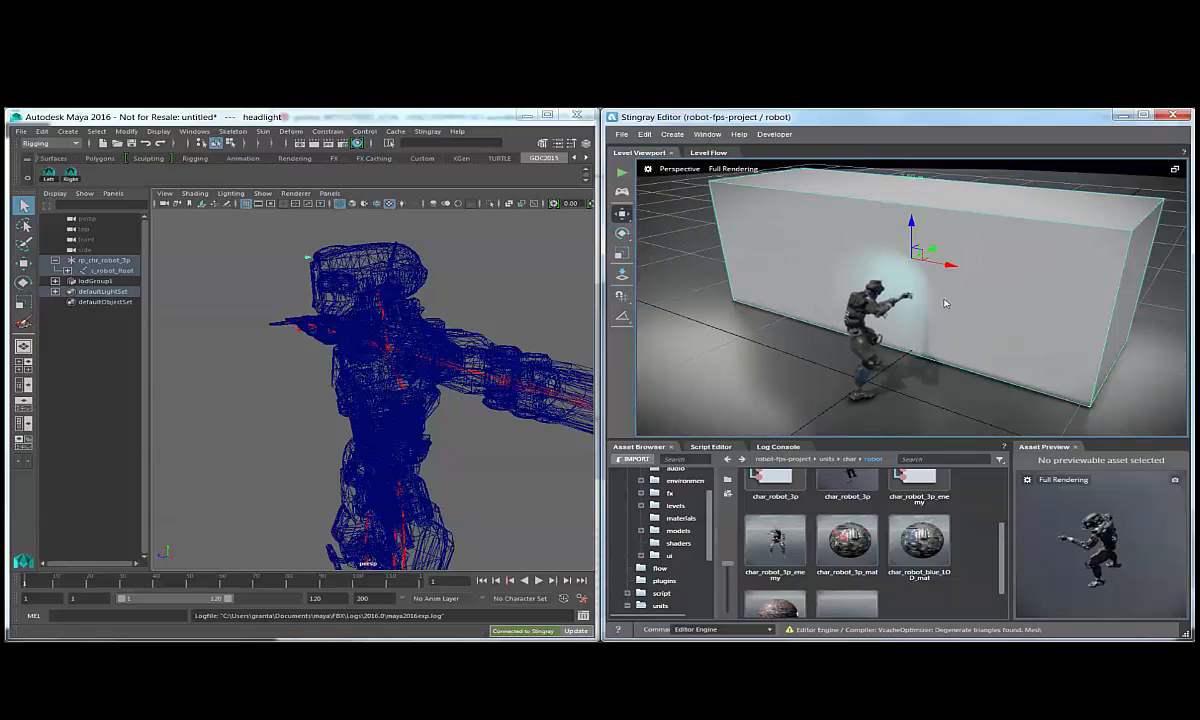
pyautogui.press('Delete')
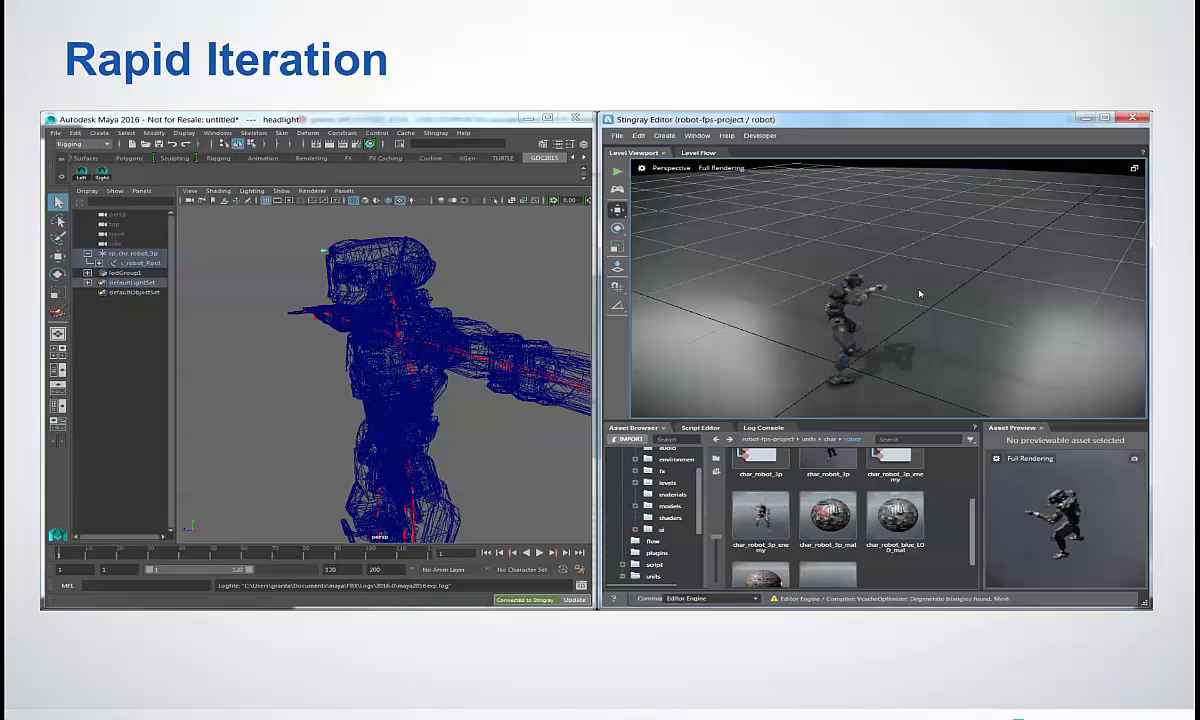
pyautogui.press('Right')
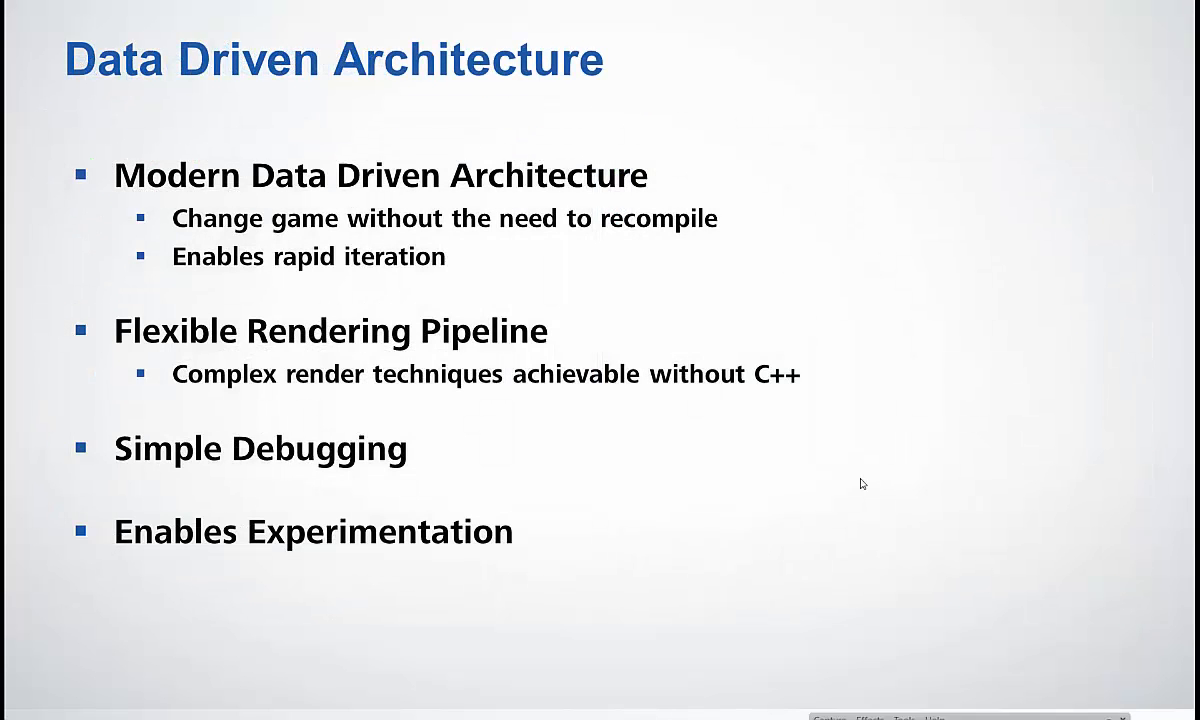
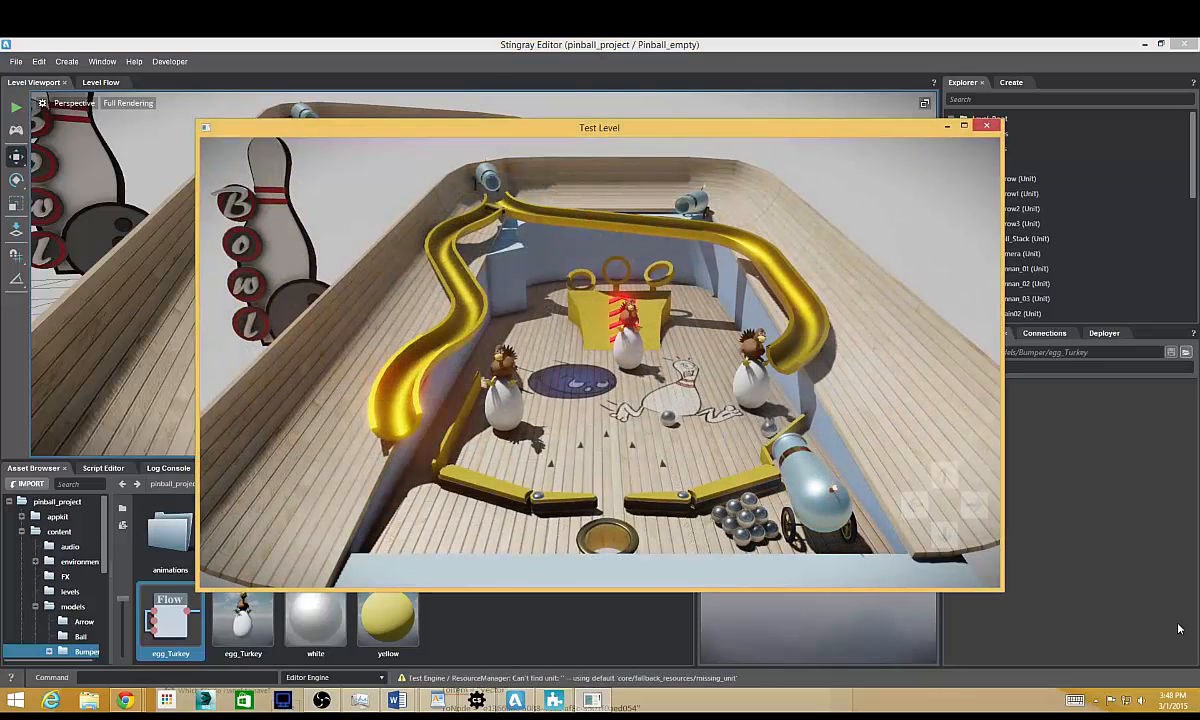
# Close the test level, return to the egg_Turkey unit's flow graph and move the Multiplication node away from Physics Collision.
pyautogui.press('Escape')
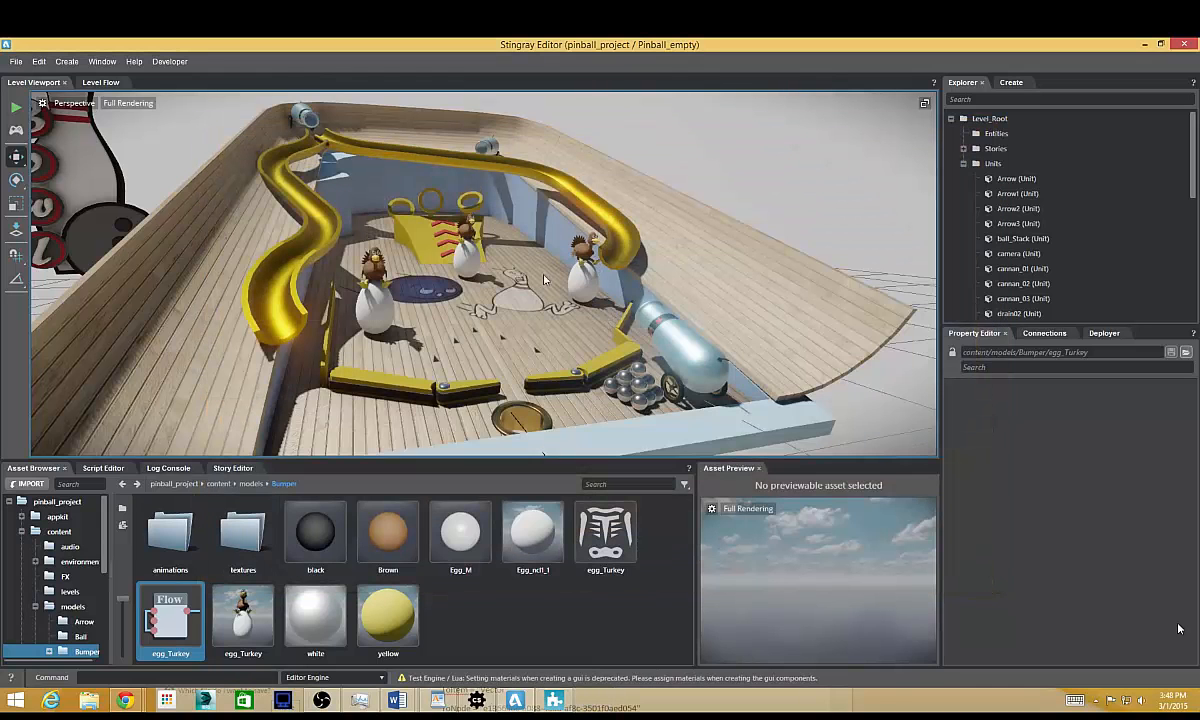
pyautogui.keyDown('alt'); pyautogui.moveTo(565, 299); pyautogui.dragTo(345, 296); pyautogui.keyUp('alt')
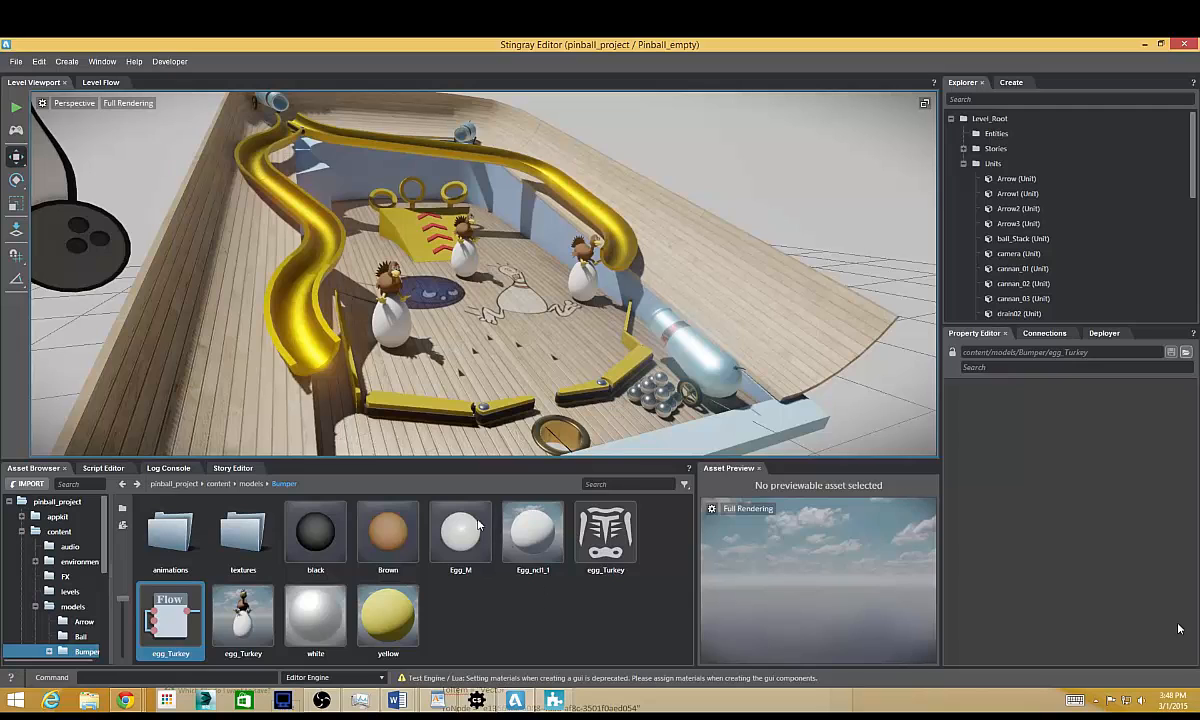
pyautogui.click(555, 701)
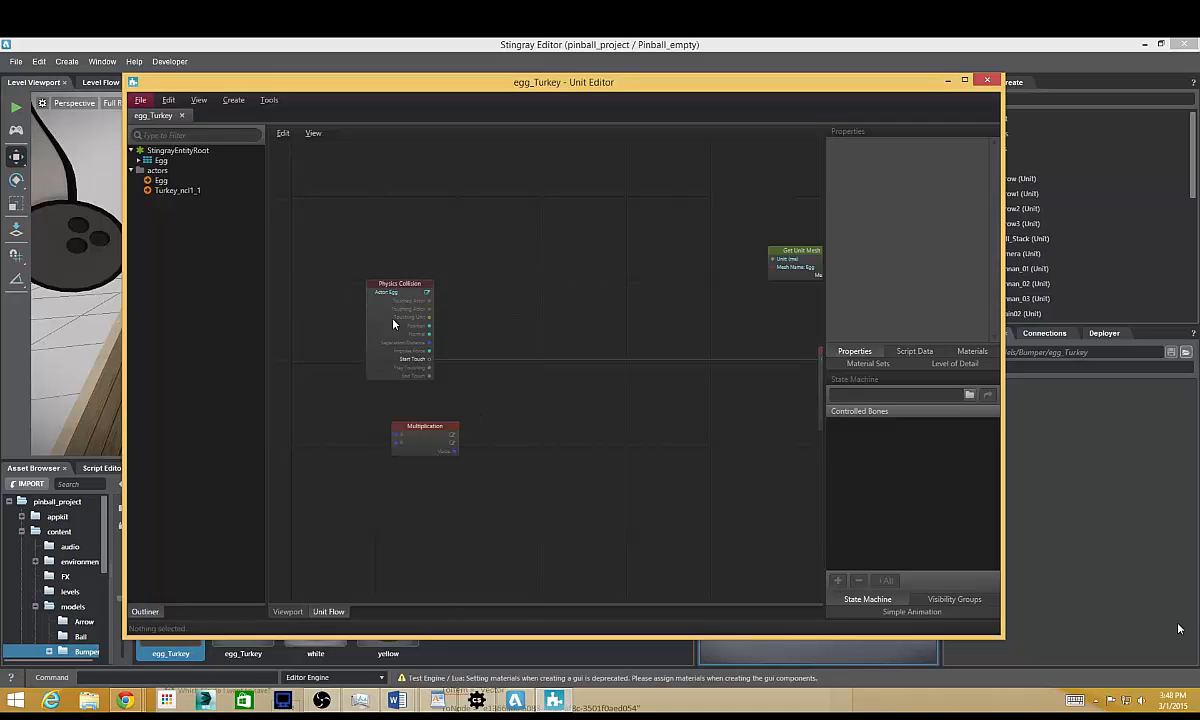
pyautogui.moveTo(424, 428); pyautogui.dragTo(518, 430)
pyautogui.scroll(3, 518, 430)
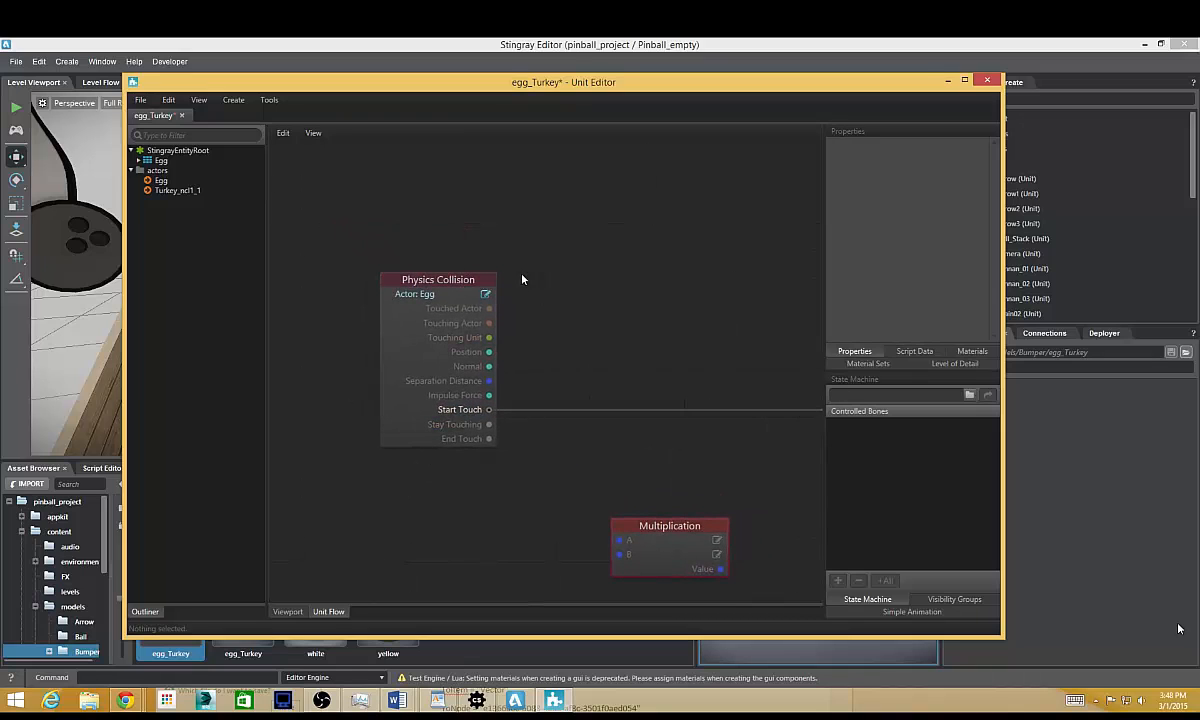
pyautogui.moveTo(488, 256); pyautogui.dragTo(475, 265, button='middle')
# Add a Push Actor physics node to the egg_Turkey flow and place it beside the Physics Collision node.
pyautogui.rightClick(460, 295)
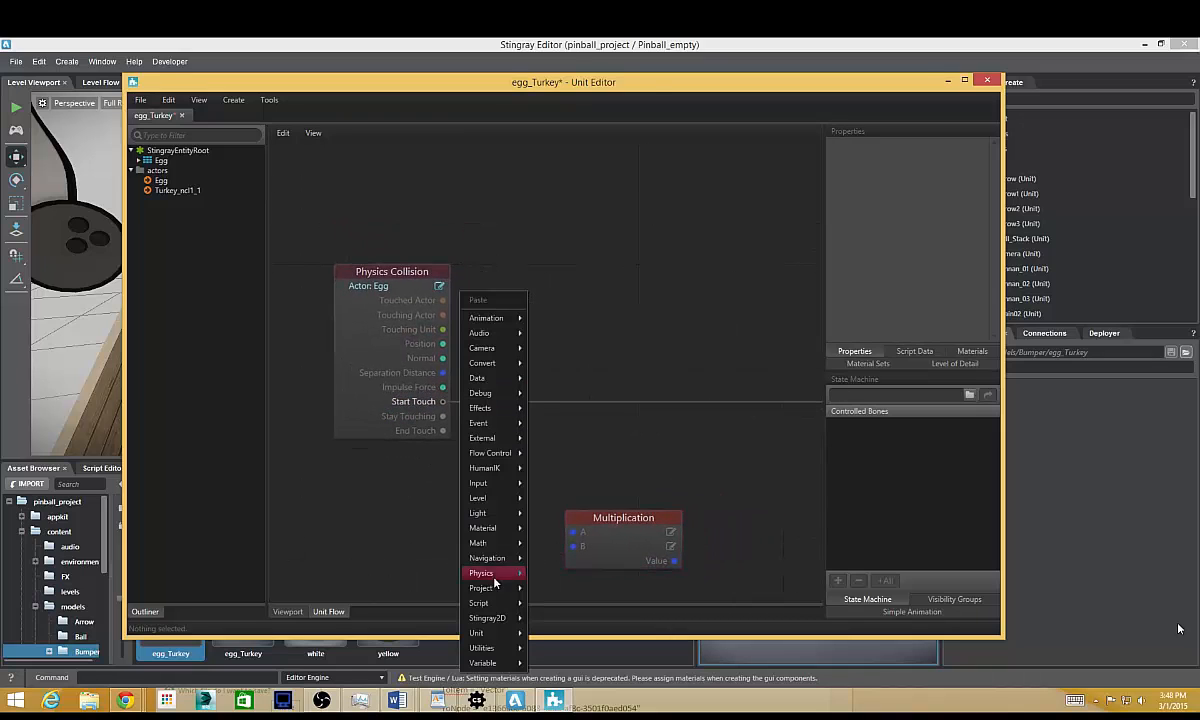
pyautogui.moveTo(496, 577)
pyautogui.moveTo(432, 573)
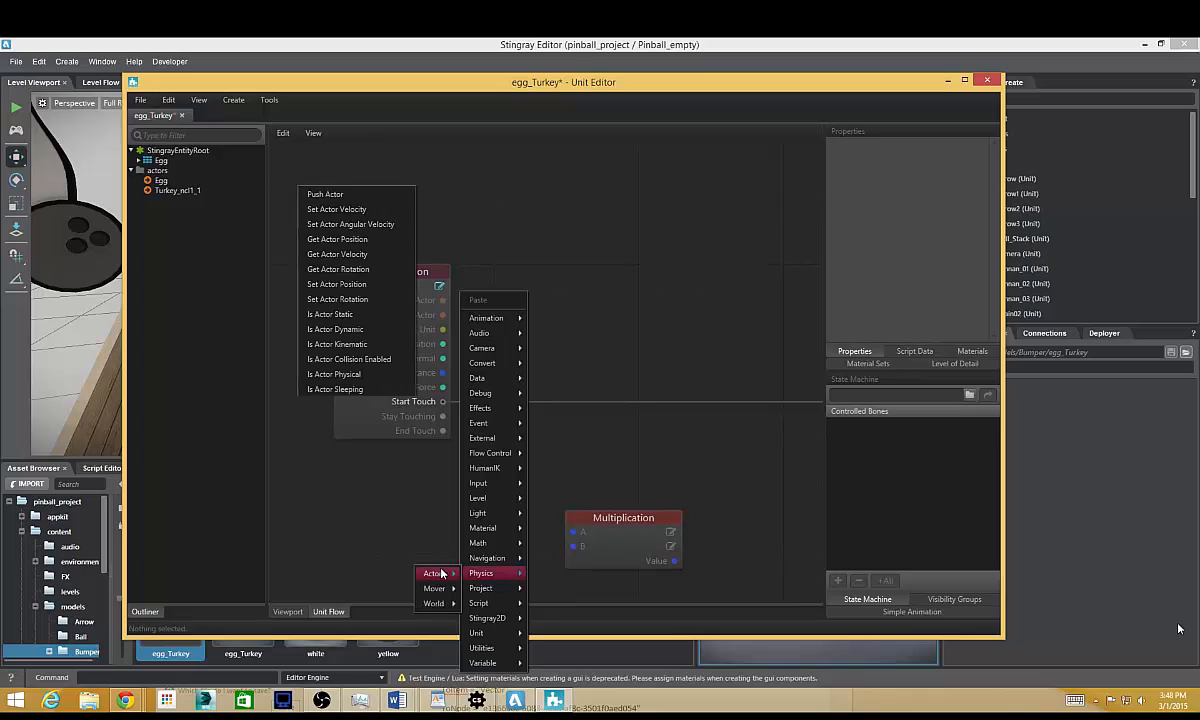
pyautogui.click(335, 196)
pyautogui.moveTo(571, 228); pyautogui.dragTo(586, 372)
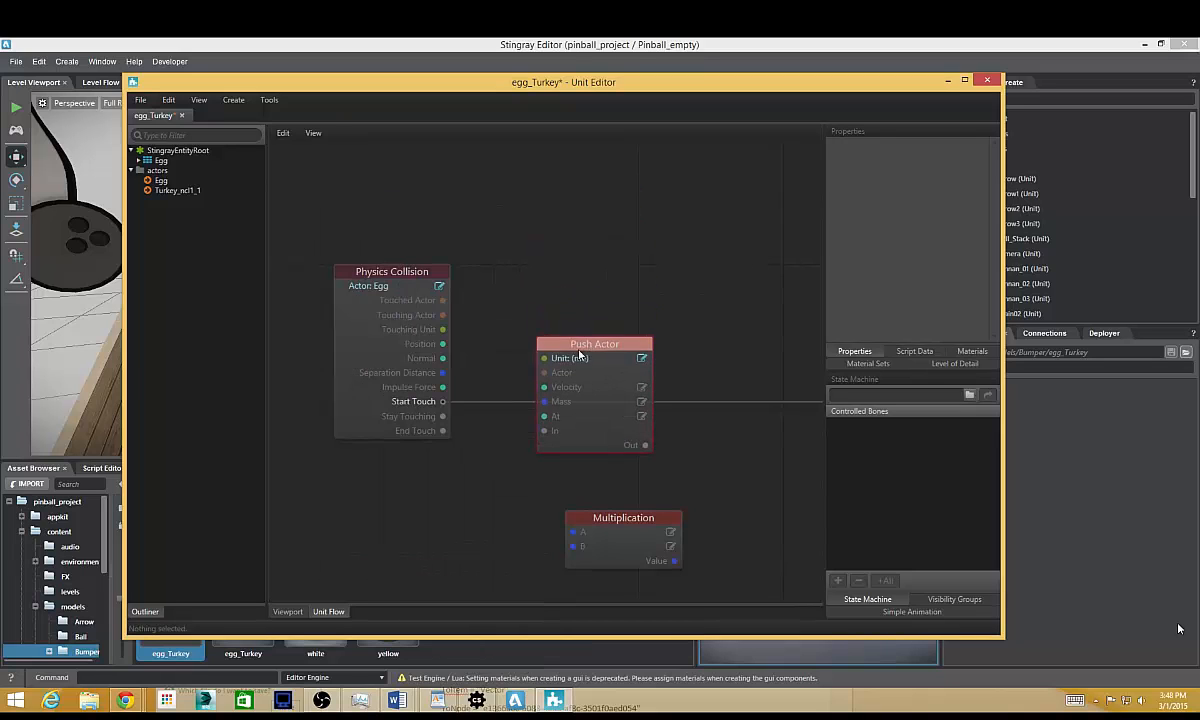
# Connect Physics Collision's Start Touch to Push Actor's In and its Touching Actor to Actor, keeping the Multiplication node clear.
pyautogui.moveTo(445, 402); pyautogui.dragTo(544, 430)
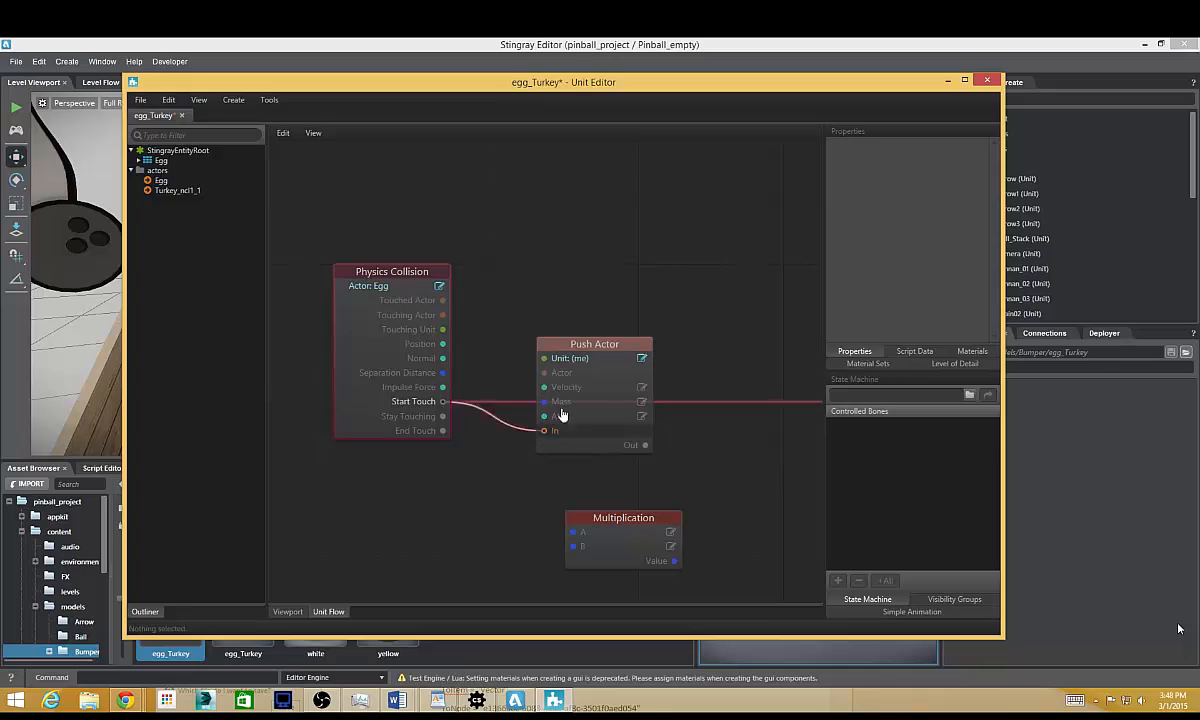
pyautogui.moveTo(594, 344); pyautogui.dragTo(580, 416)
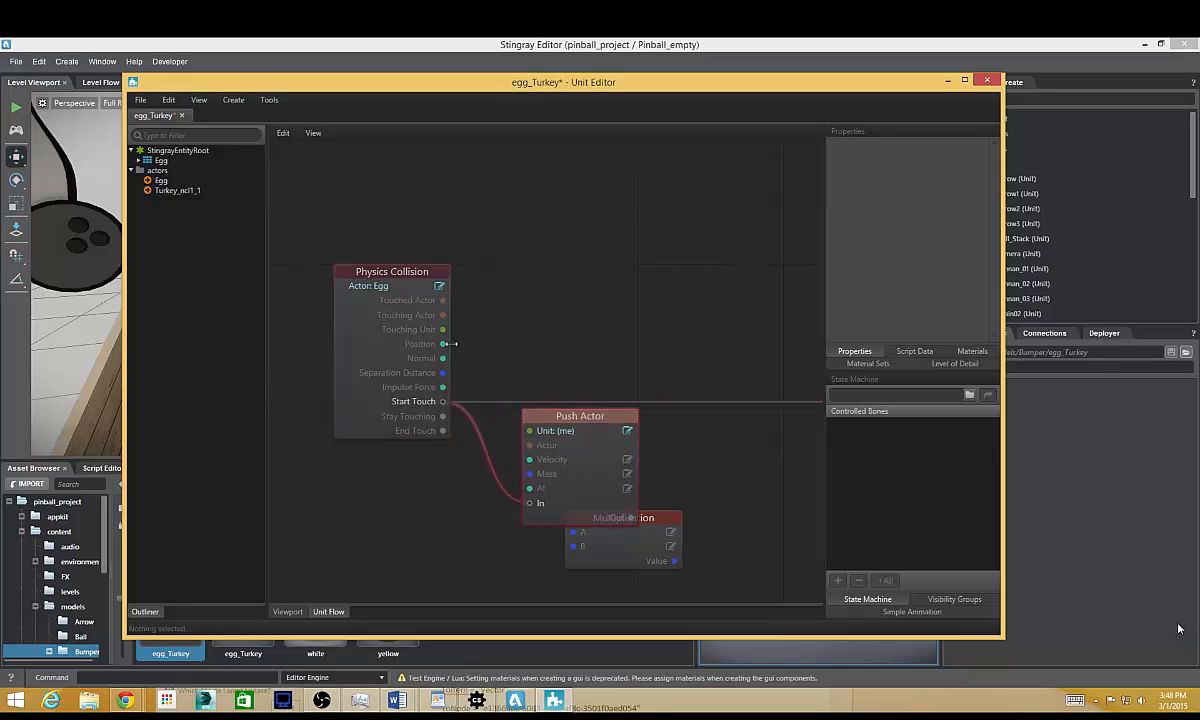
pyautogui.moveTo(445, 316); pyautogui.dragTo(530, 445)
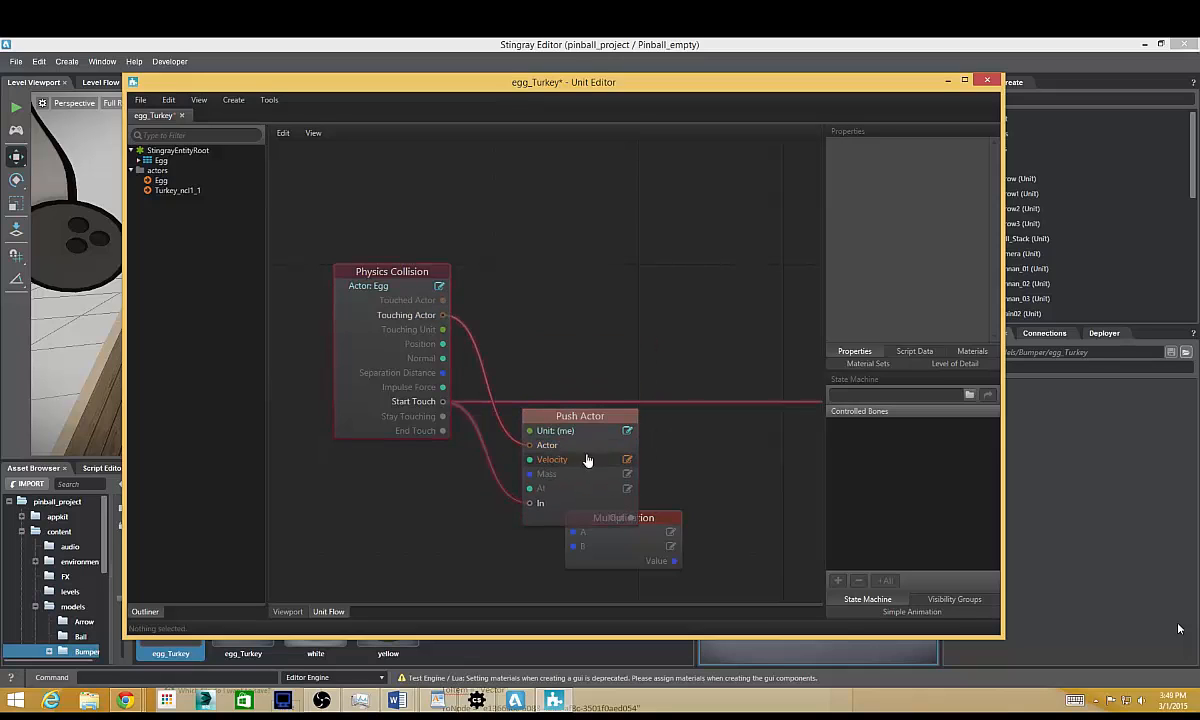
pyautogui.moveTo(619, 519); pyautogui.dragTo(745, 530)
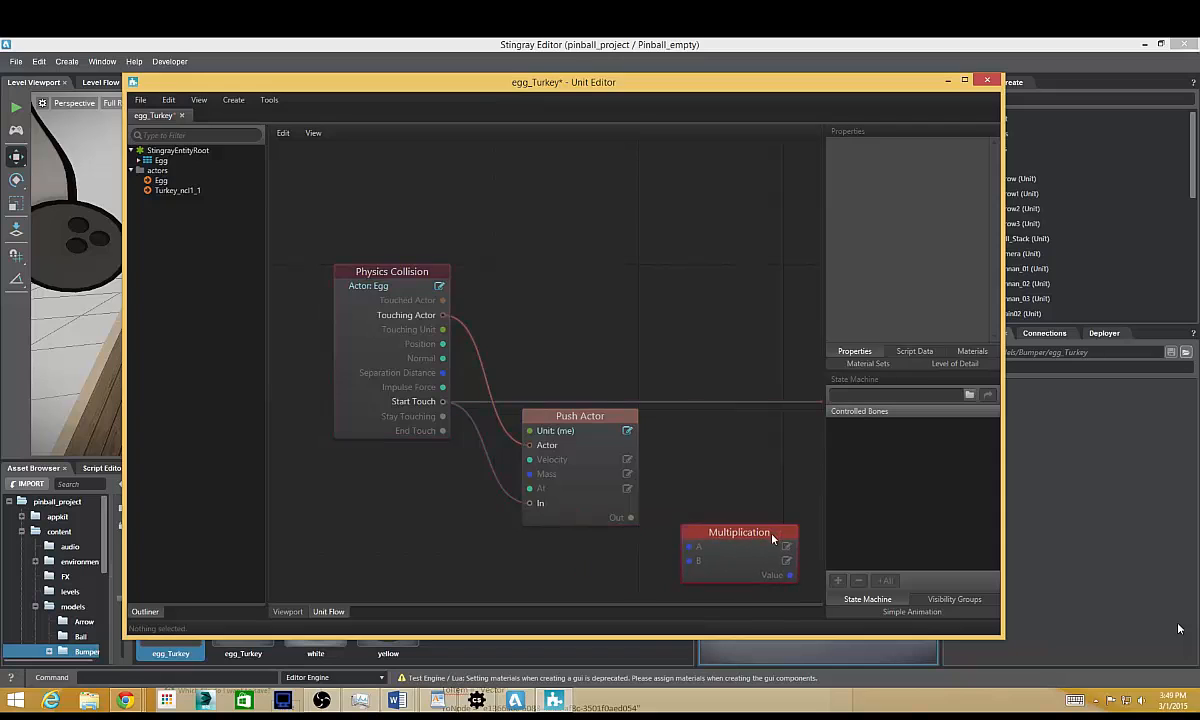
# Set the Push Actor node's velocity to 20 20 2 and mass to 20, and reposition it higher in the graph.
pyautogui.click(591, 462)
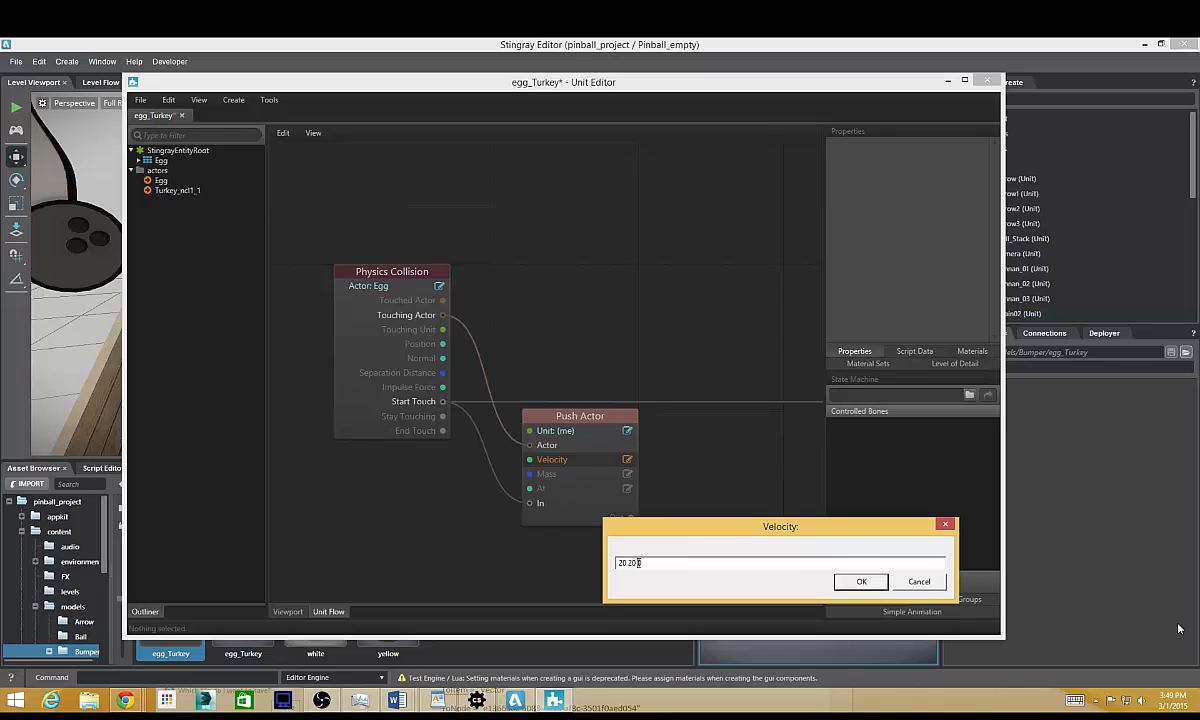
pyautogui.write('20 20 2')
pyautogui.click(840, 581)
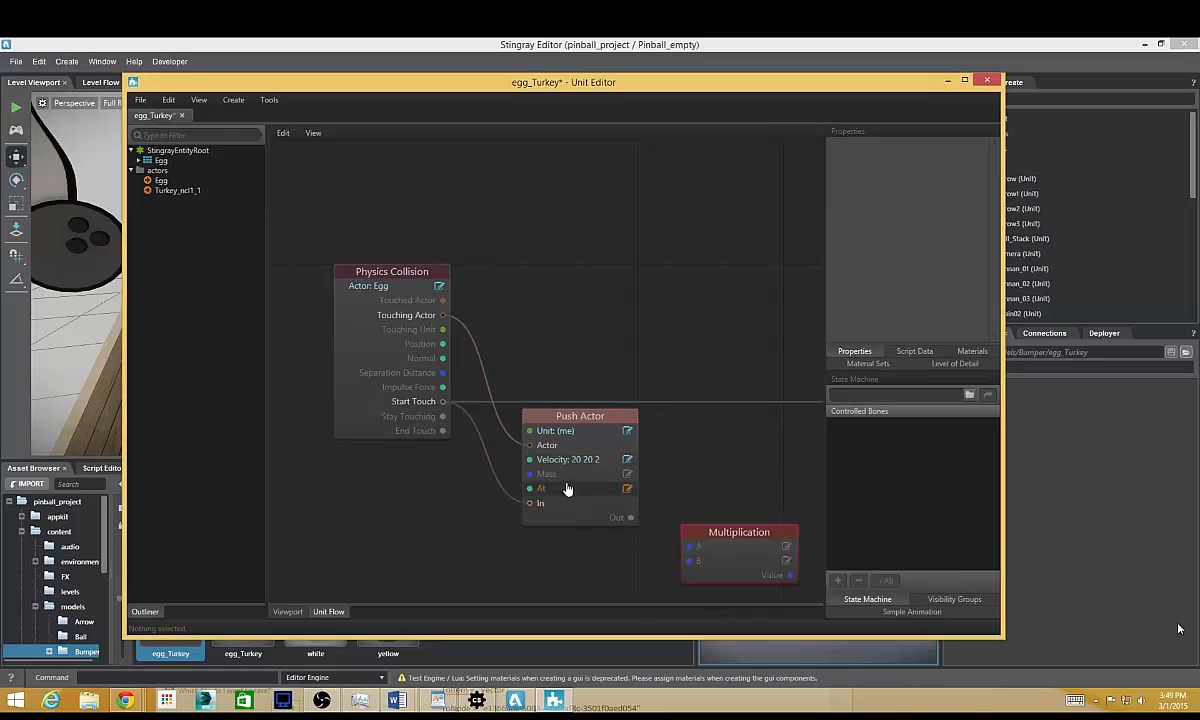
pyautogui.click(546, 474)
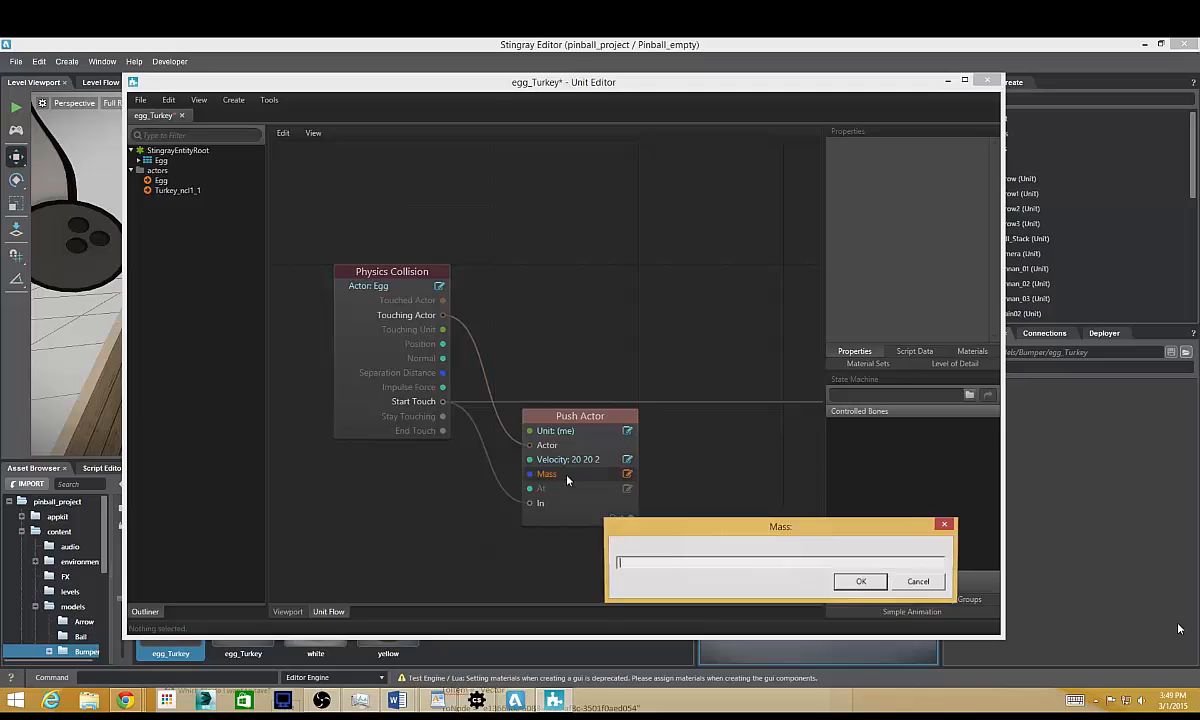
pyautogui.write('20')
pyautogui.click(861, 581)
pyautogui.moveTo(555, 415); pyautogui.dragTo(655, 170)
# Add a Generic Animation Reset and Play node below Push Actor and connect the collision's Start Touch to its Play input.
pyautogui.rightClick(574, 354)
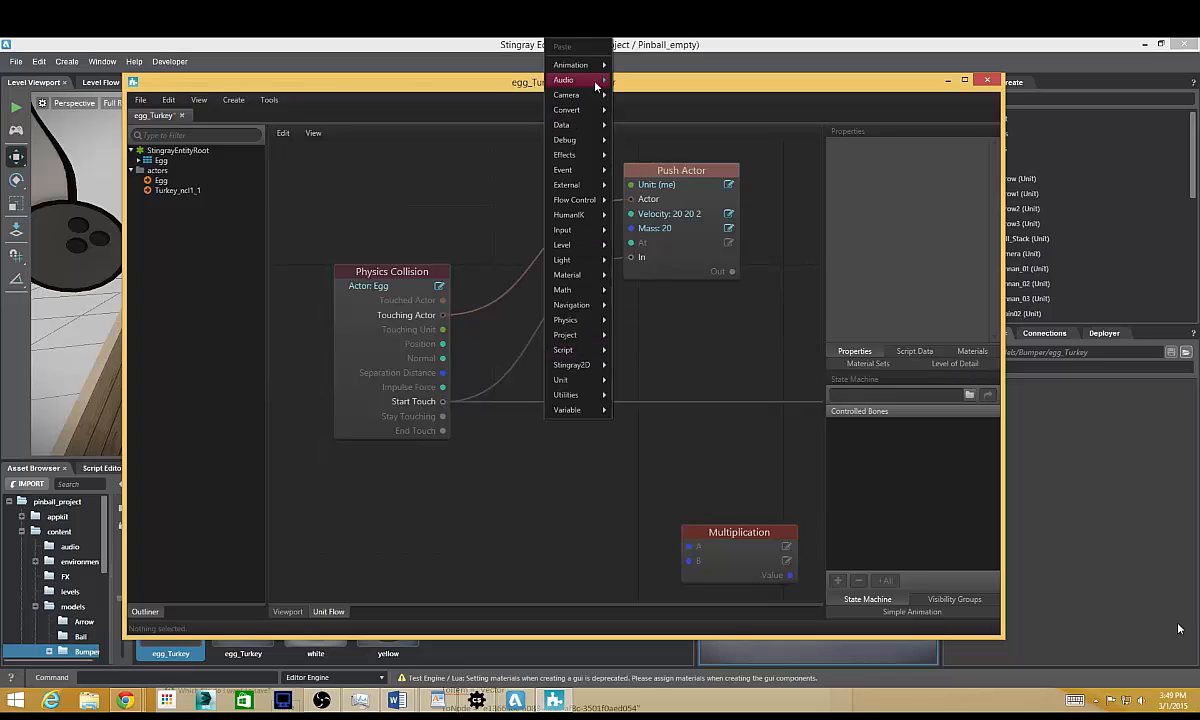
pyautogui.moveTo(581, 70)
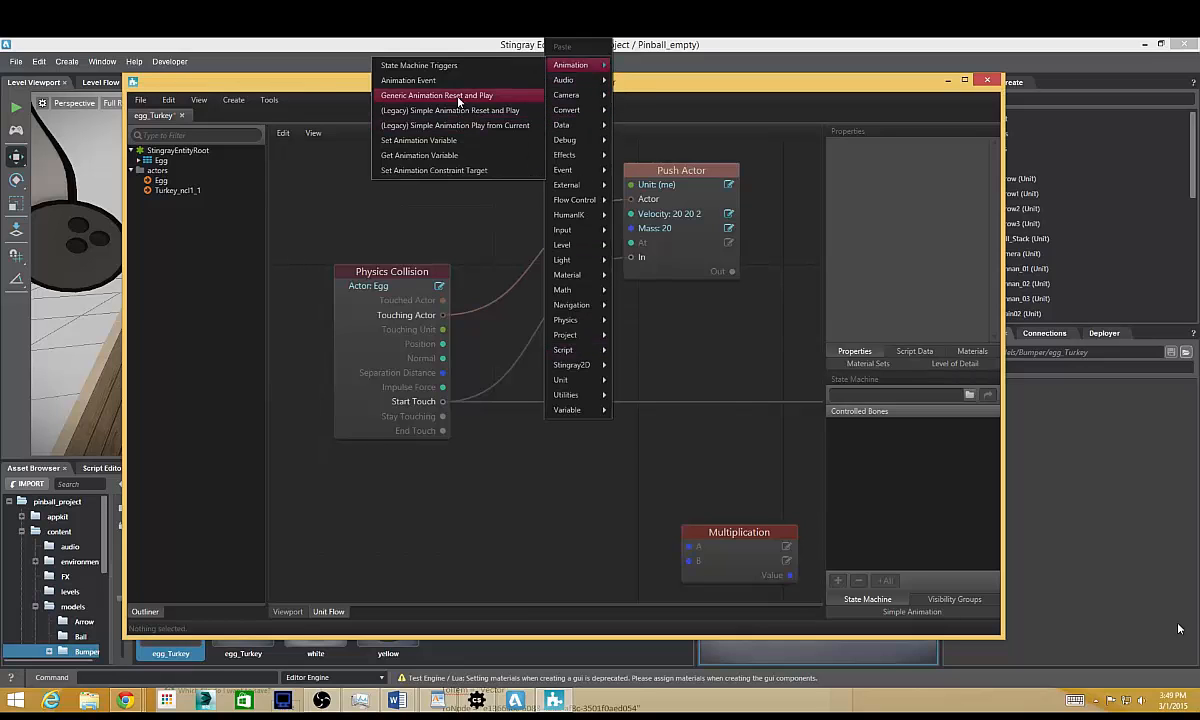
pyautogui.click(480, 94)
pyautogui.moveTo(652, 252); pyautogui.dragTo(607, 367)
pyautogui.moveTo(443, 401); pyautogui.dragTo(574, 445)
# Set the animation node's speed to 3 and its blend time to 0.2.
pyautogui.doubleClick(645, 390)
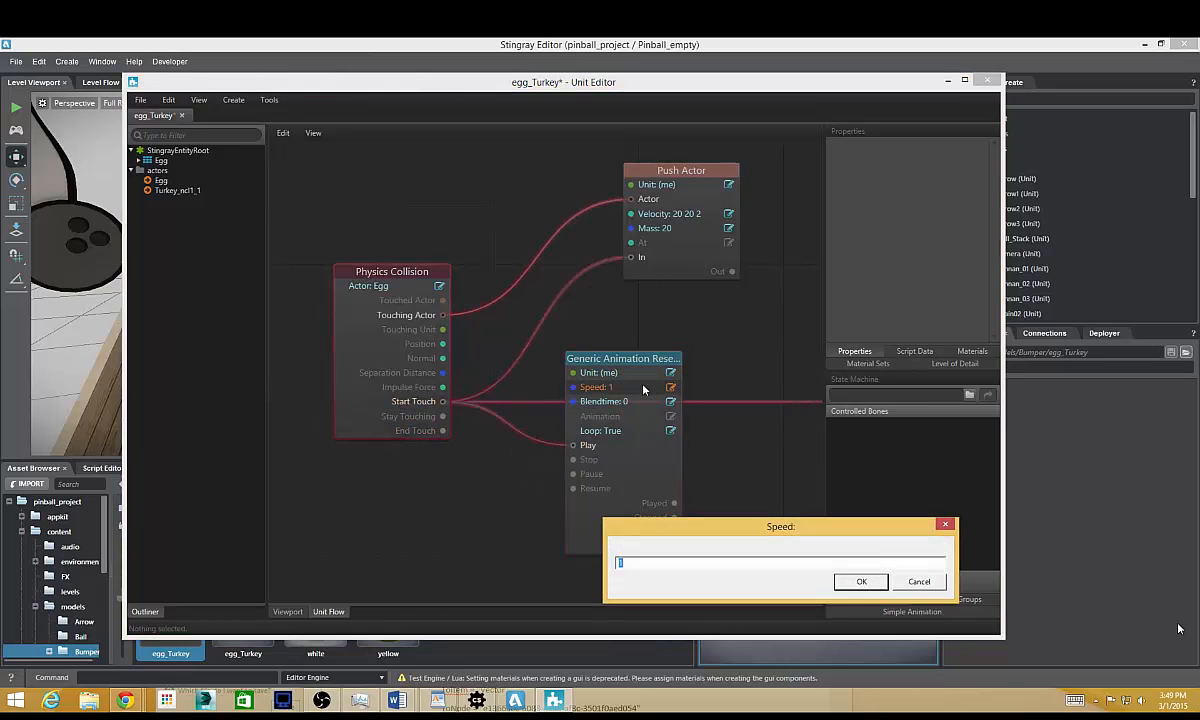
pyautogui.write('3')
pyautogui.click(845, 582)
pyautogui.doubleClick(620, 399)
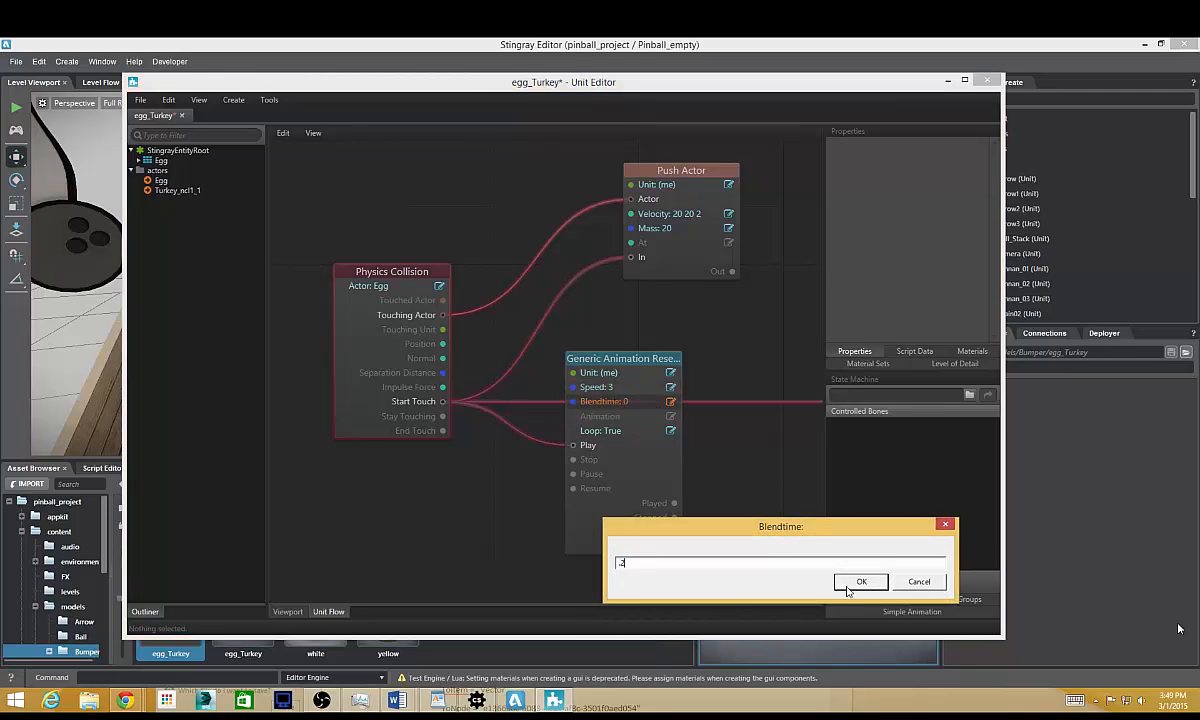
pyautogui.click(847, 583)
# Assign content/models/Bumper/animations/egg_Turkey as the node's animation and set Loop to False.
pyautogui.doubleClick(668, 417)
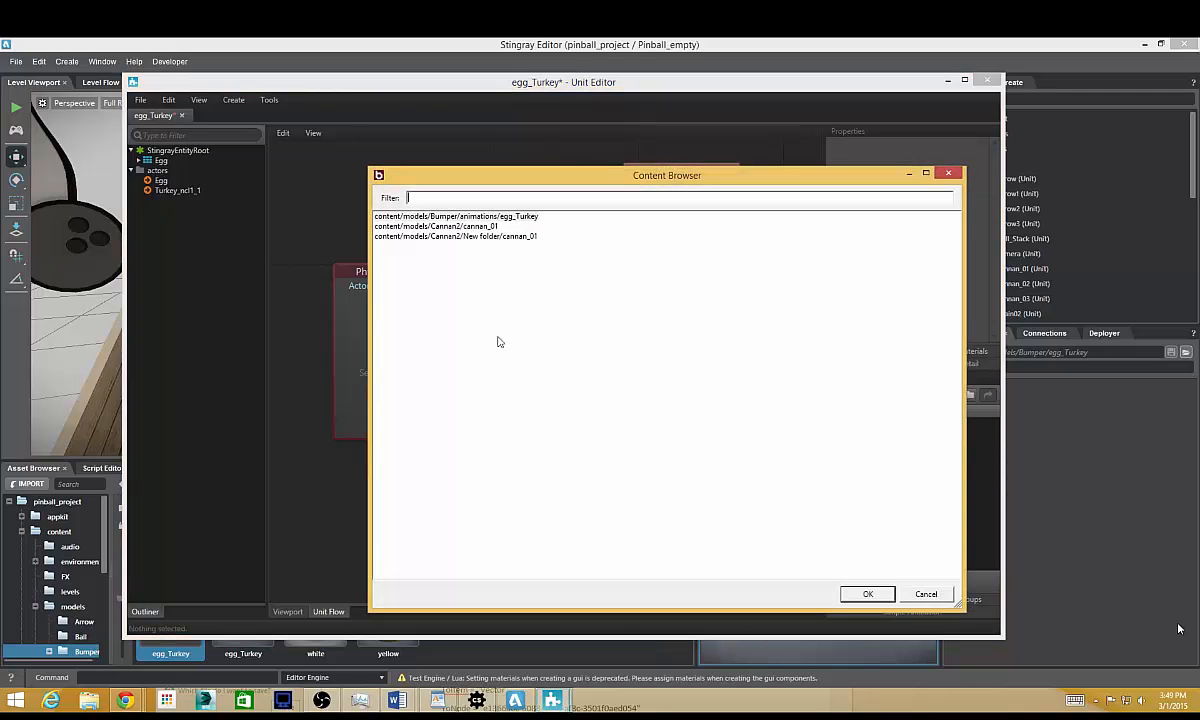
pyautogui.doubleClick(510, 217)
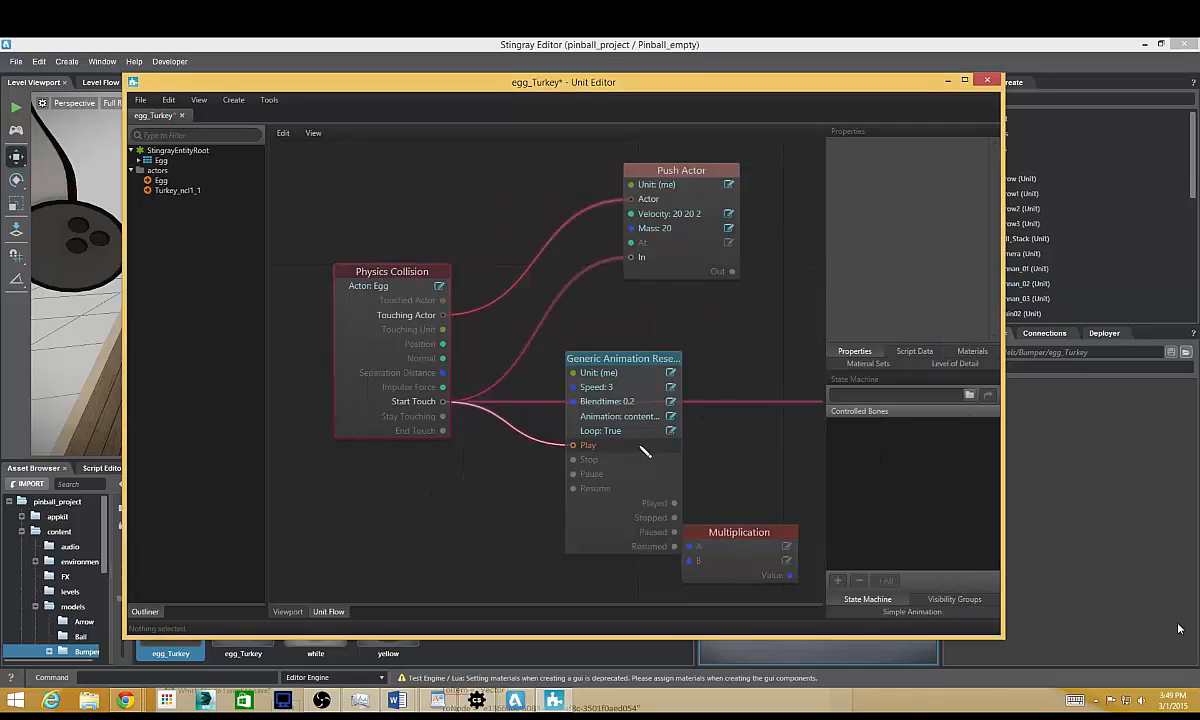
pyautogui.click(636, 436)
pyautogui.click(612, 441)
# Rearrange the Multiplication and animation nodes so they no longer crowd the Start Touch connection.
pyautogui.moveTo(712, 535); pyautogui.dragTo(782, 520)
pyautogui.moveTo(614, 361); pyautogui.dragTo(672, 448)
pyautogui.scroll(-2, 571, 383)
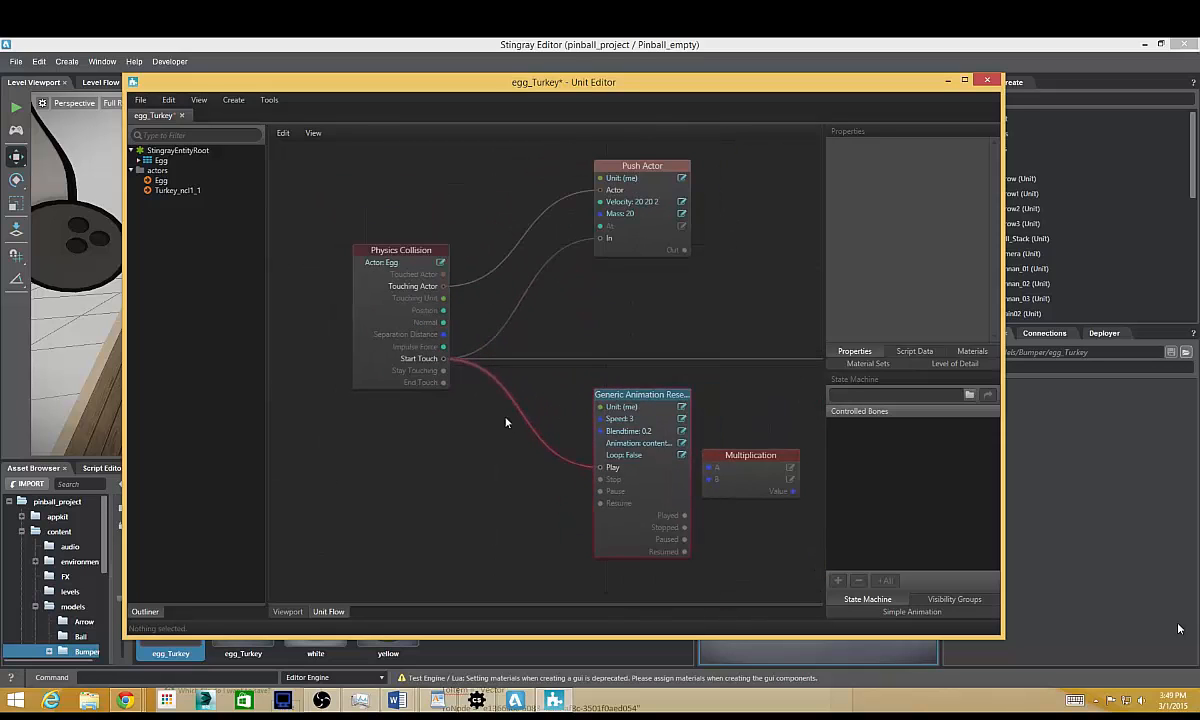
# Save the egg_Turkey unit and reload the modified asset in the level editor.
pyautogui.click(145, 104)
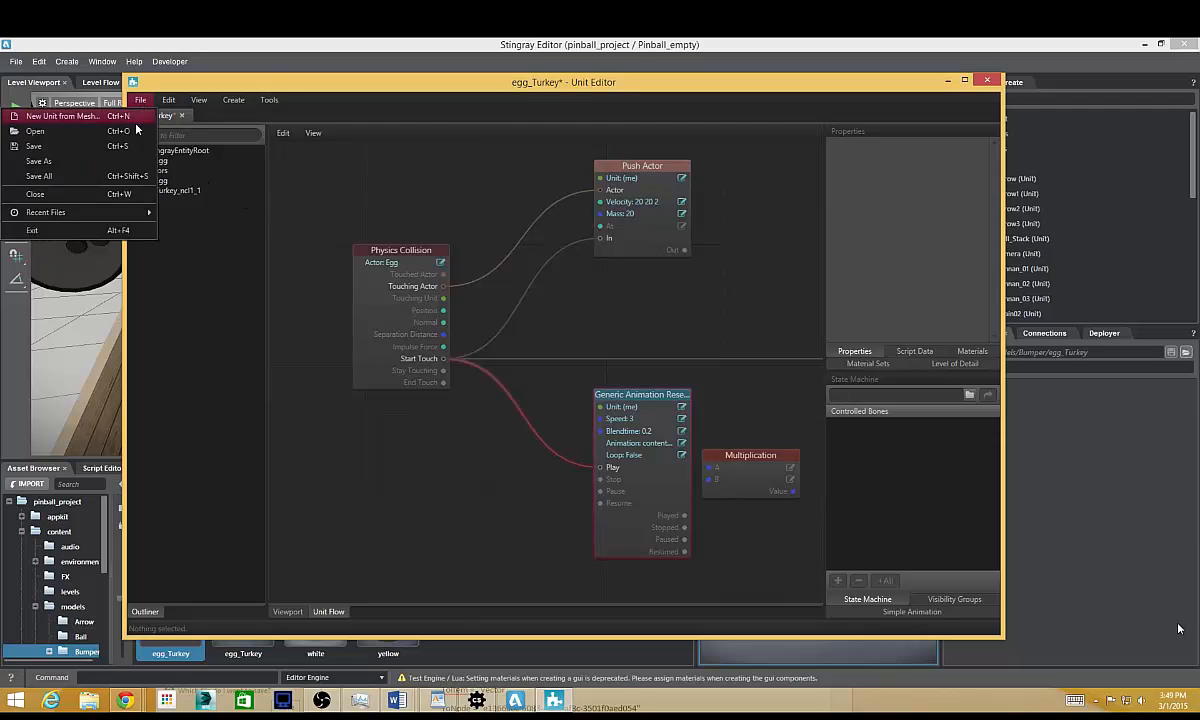
pyautogui.click(90, 136)
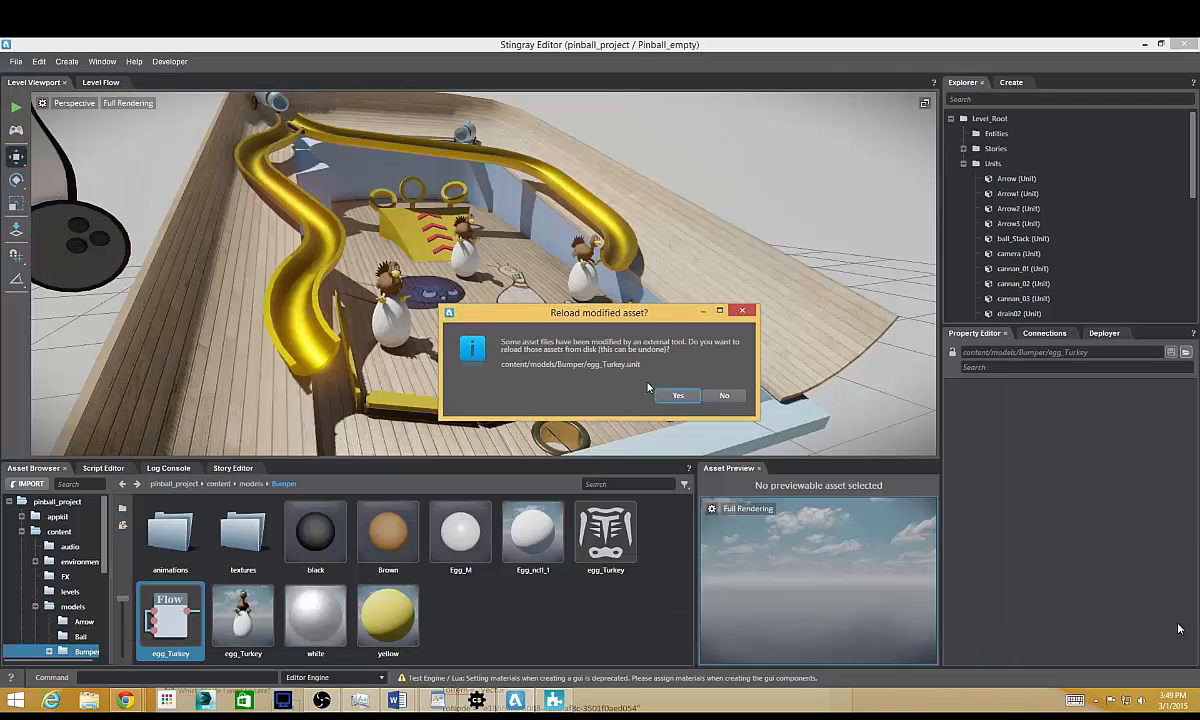
pyautogui.click(680, 394)
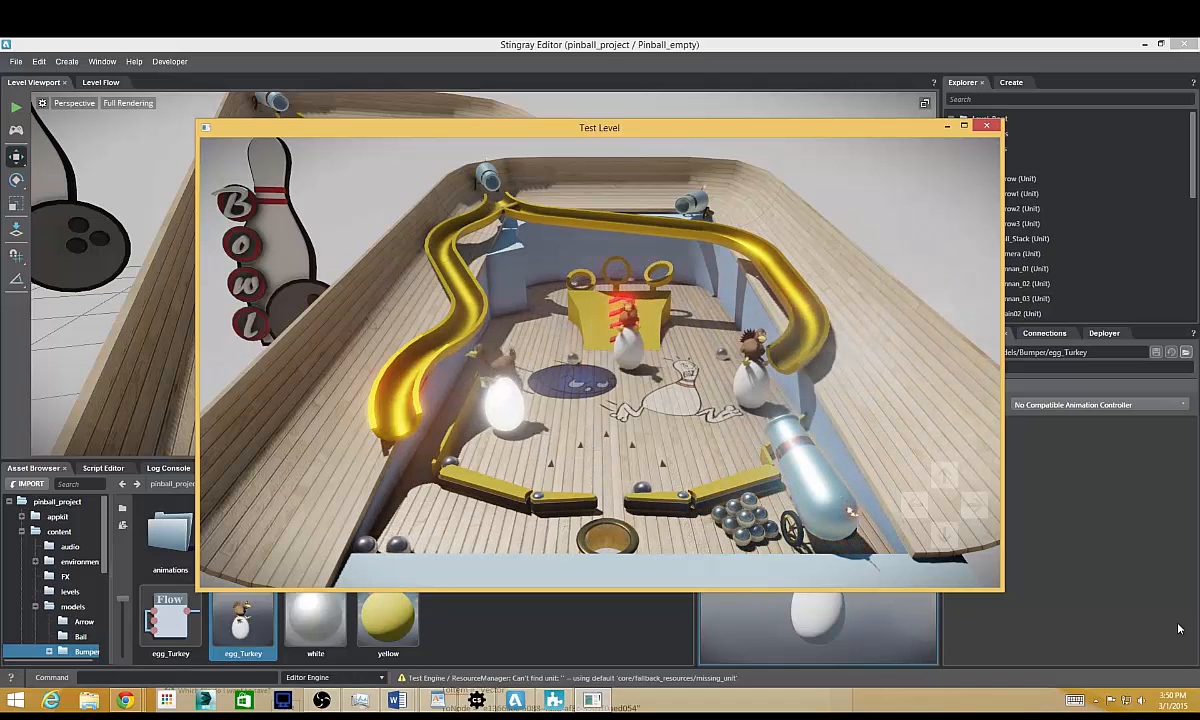
# Close the running test level and return to the pinball table in the level viewport.
pyautogui.press('Escape')
pyautogui.press('Escape')
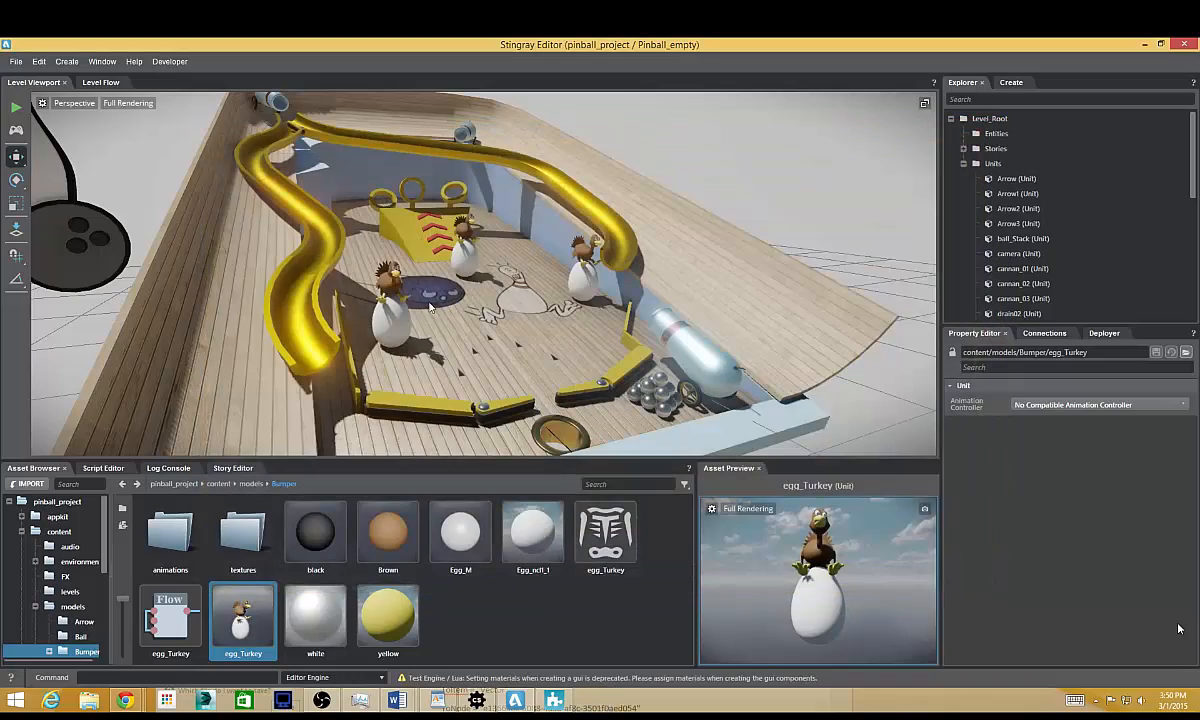
pyautogui.keyDown('alt'); pyautogui.moveTo(476, 271); pyautogui.dragTo(618, 296); pyautogui.keyUp('alt')
pyautogui.keyDown('alt'); pyautogui.moveTo(618, 296); pyautogui.dragTo(652, 372, button='right'); pyautogui.keyUp('alt')
pyautogui.keyDown('alt'); pyautogui.moveTo(652, 372); pyautogui.dragTo(693, 431, button='middle'); pyautogui.keyUp('alt')
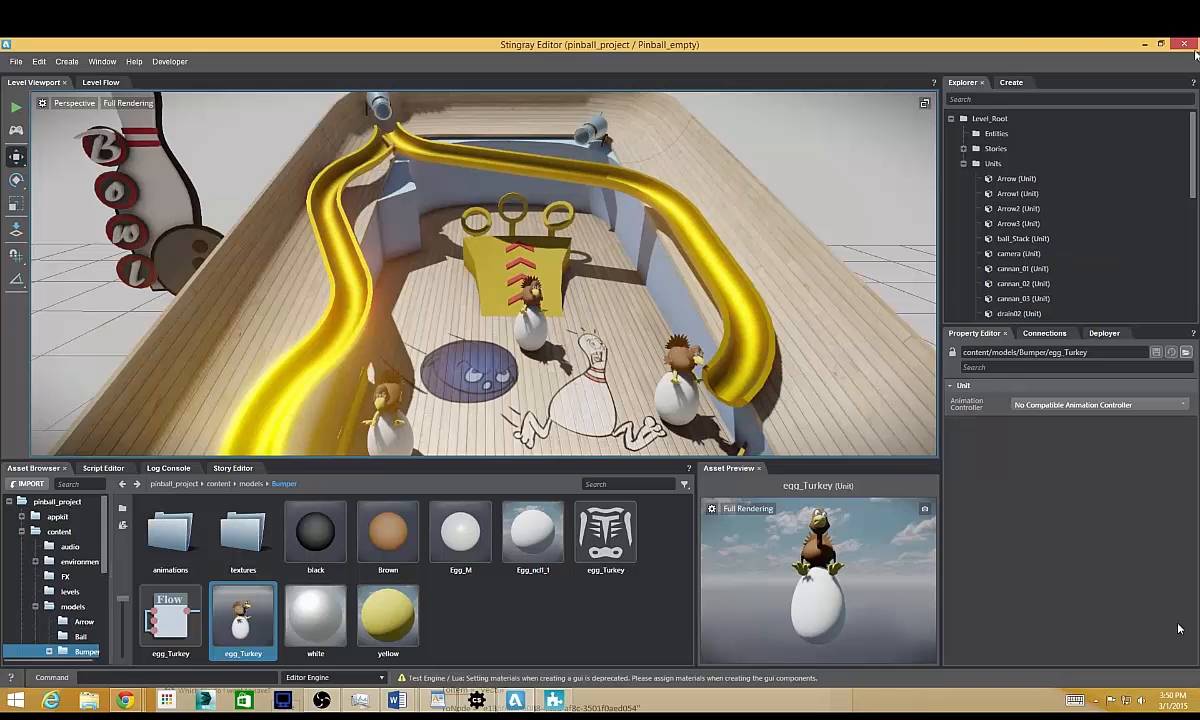
# Create a trigger helper measuring about 0.12 × 0.06 × 0.11 at the upper end of the yellow ramp.
pyautogui.click(509, 245)
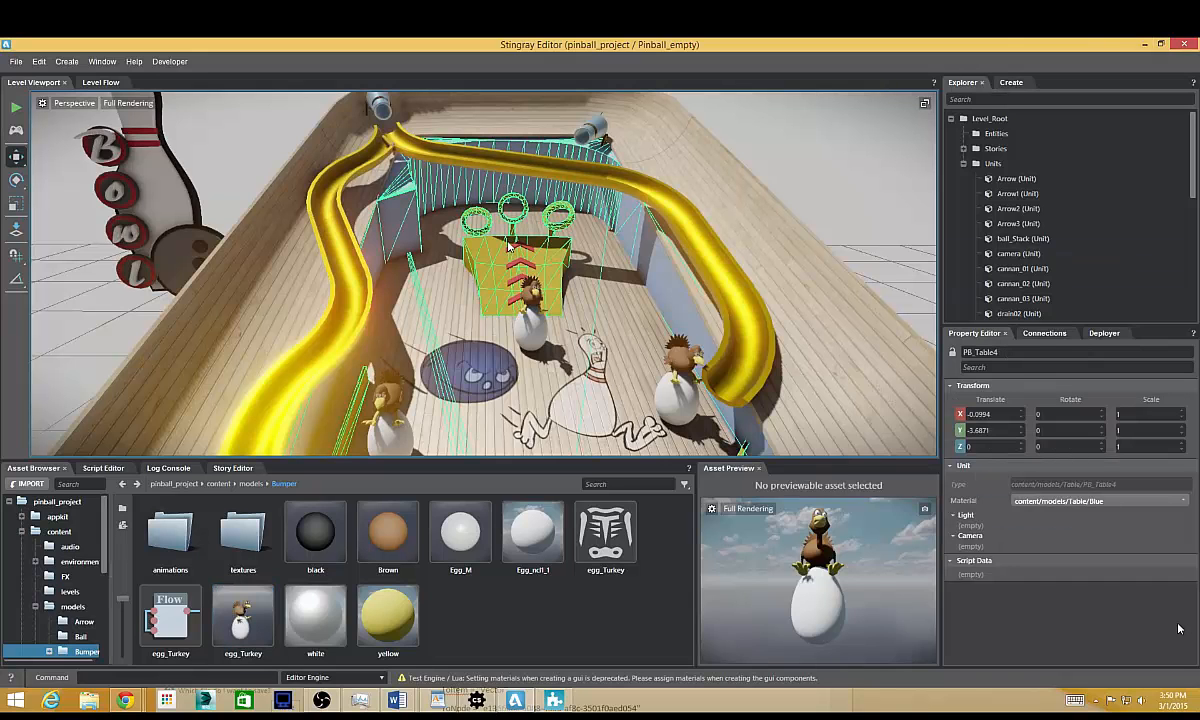
pyautogui.click(536, 305)
pyautogui.press('f')
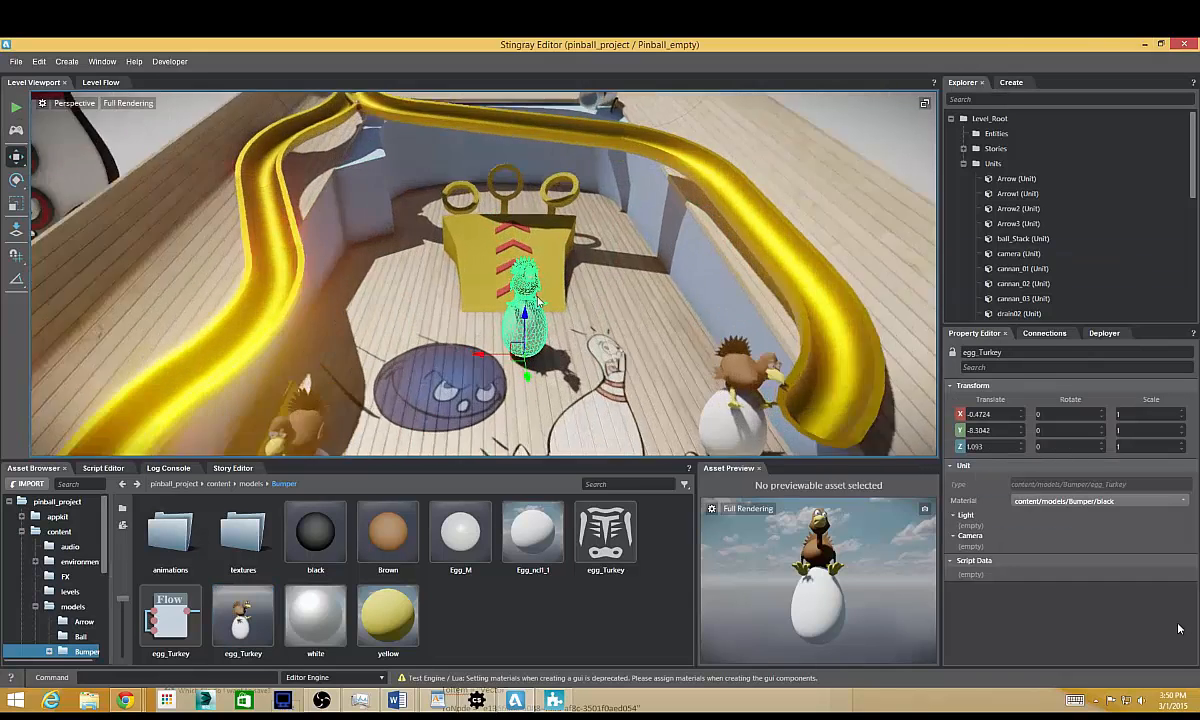
pyautogui.keyDown('alt'); pyautogui.moveTo(536, 305); pyautogui.dragTo(548, 212, button='right'); pyautogui.keyUp('alt')
pyautogui.keyDown('alt'); pyautogui.moveTo(548, 212); pyautogui.dragTo(624, 402, button='middle'); pyautogui.keyUp('alt')
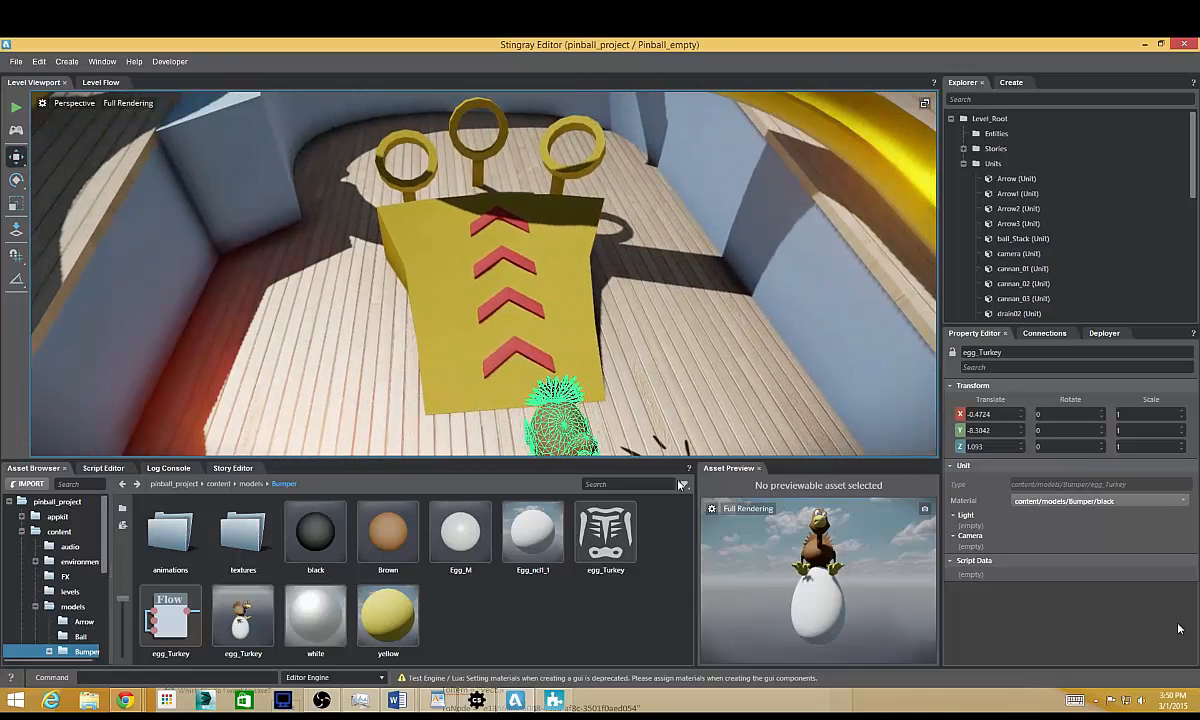
pyautogui.click(1010, 83)
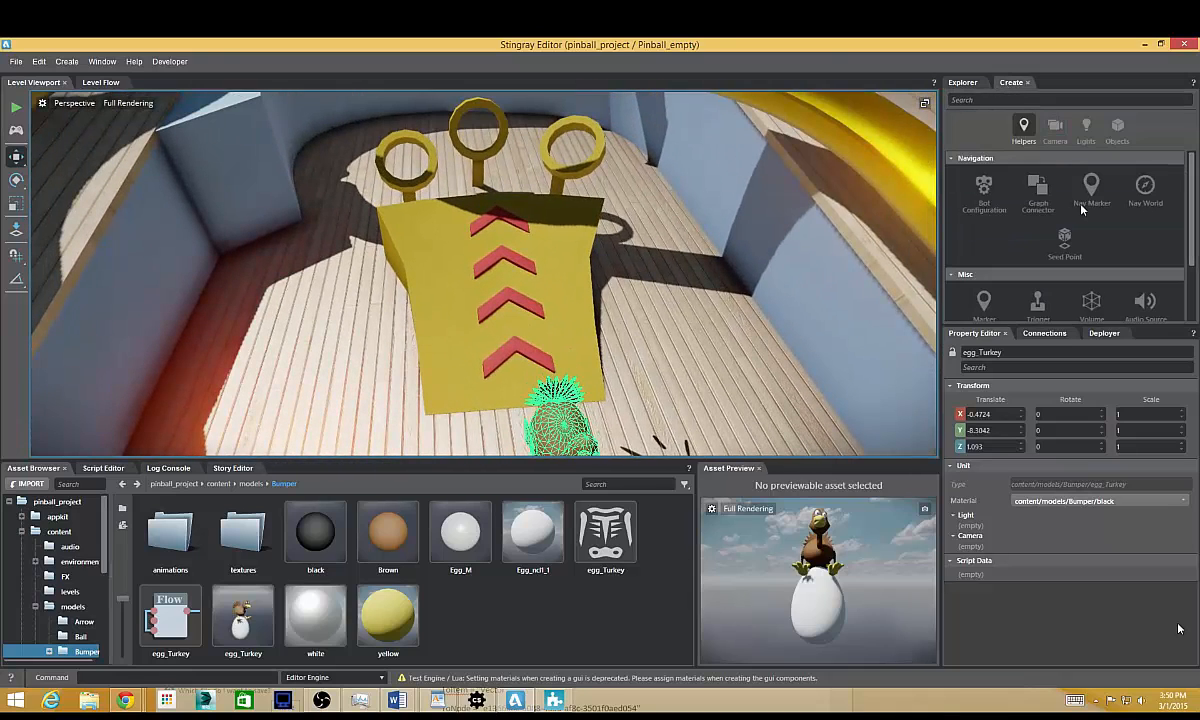
pyautogui.click(1041, 305)
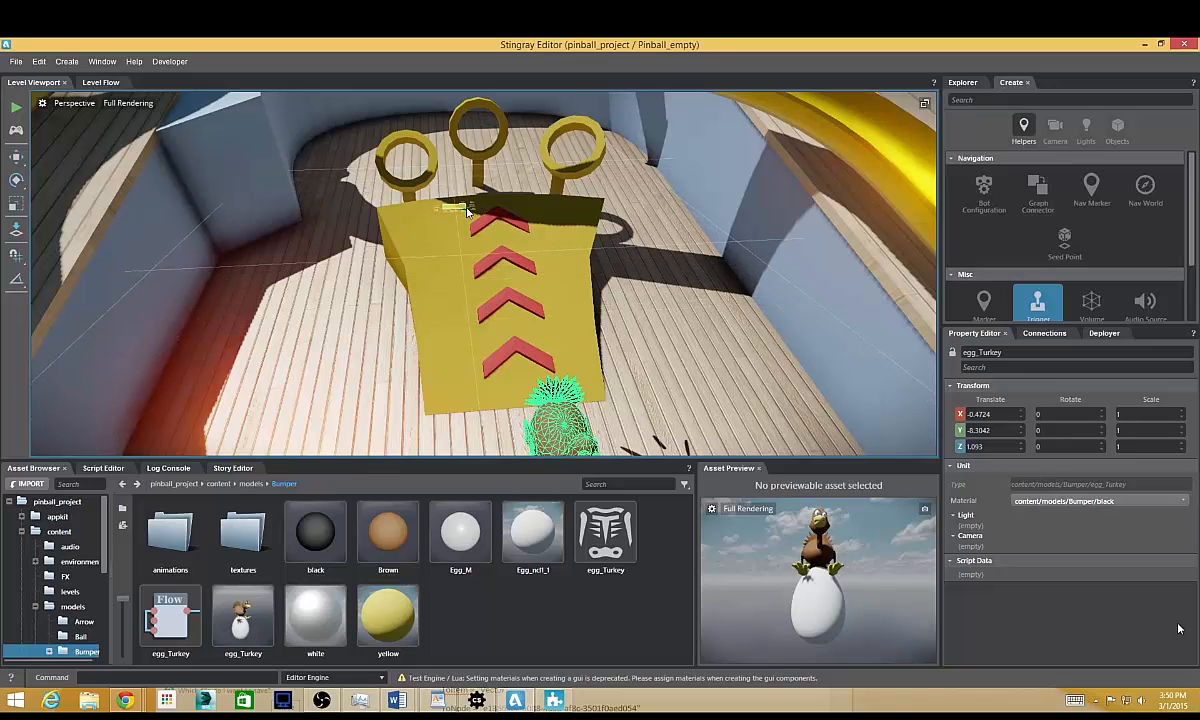
pyautogui.click(467, 190)
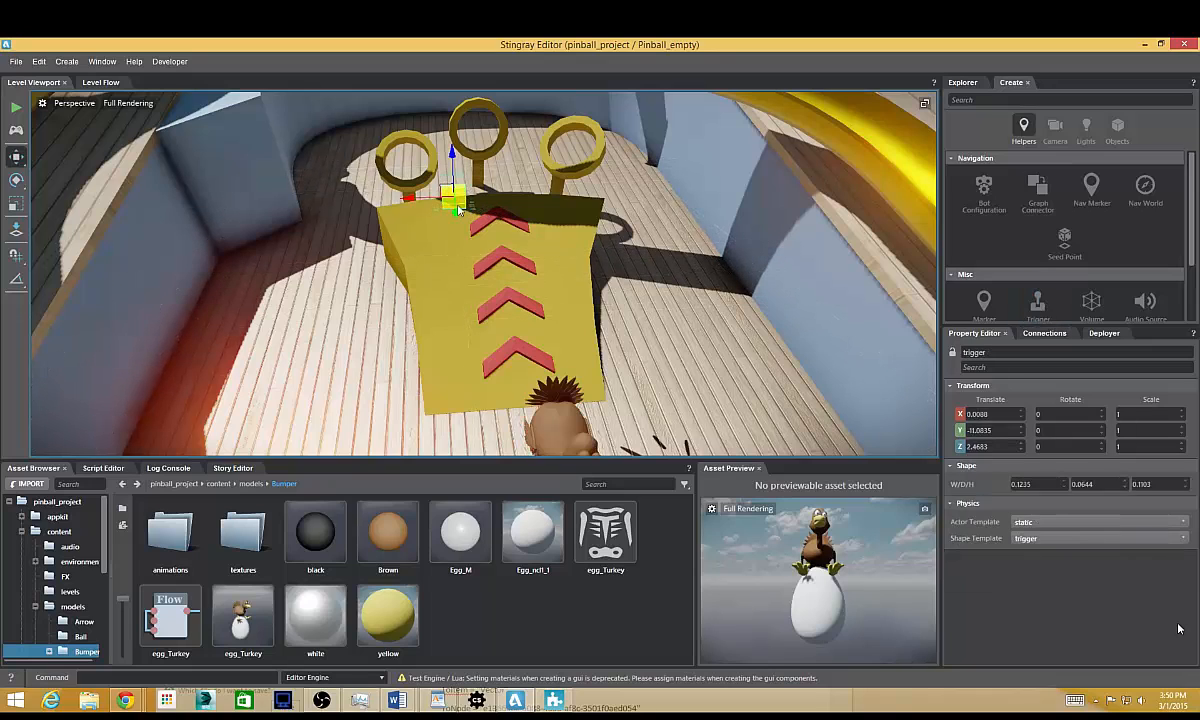
# Move the trigger into the opening of the middle ring, at about X -0.38, Y -12.42, Z 2.85.
pyautogui.keyDown('alt'); pyautogui.moveTo(467, 190); pyautogui.dragTo(395, 132); pyautogui.keyUp('alt')
pyautogui.press('f')
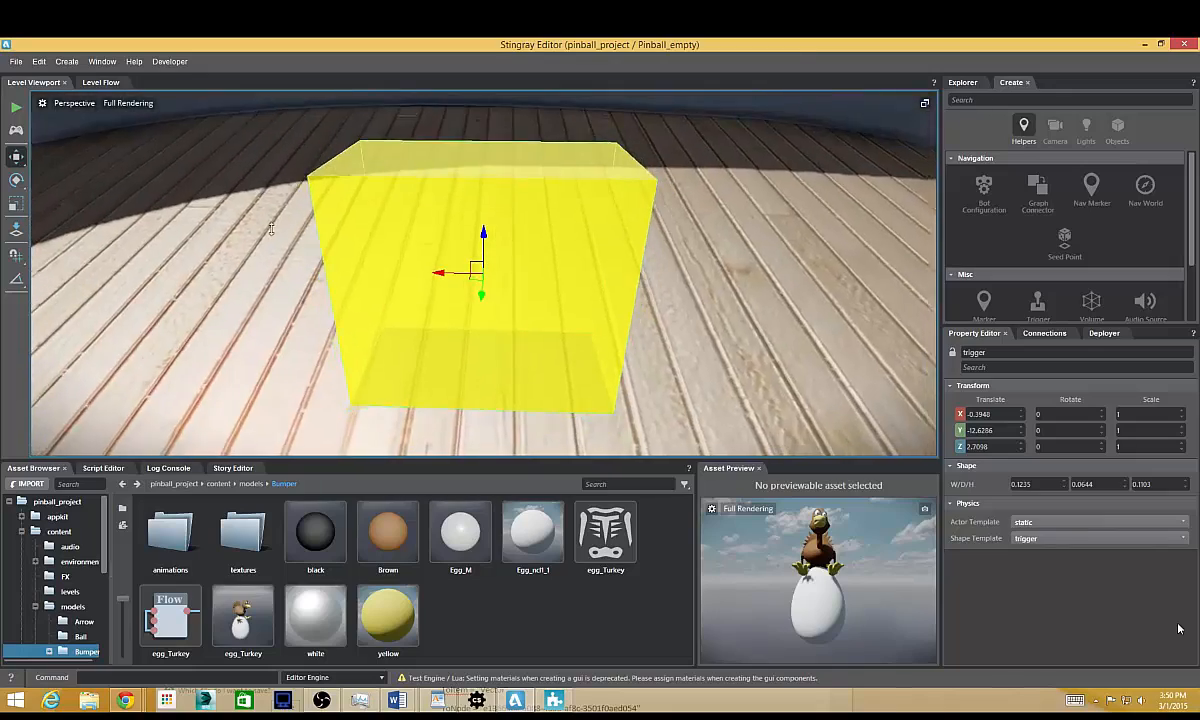
pyautogui.keyDown('alt'); pyautogui.moveTo(393, 246); pyautogui.dragTo(593, 299); pyautogui.keyUp('alt')
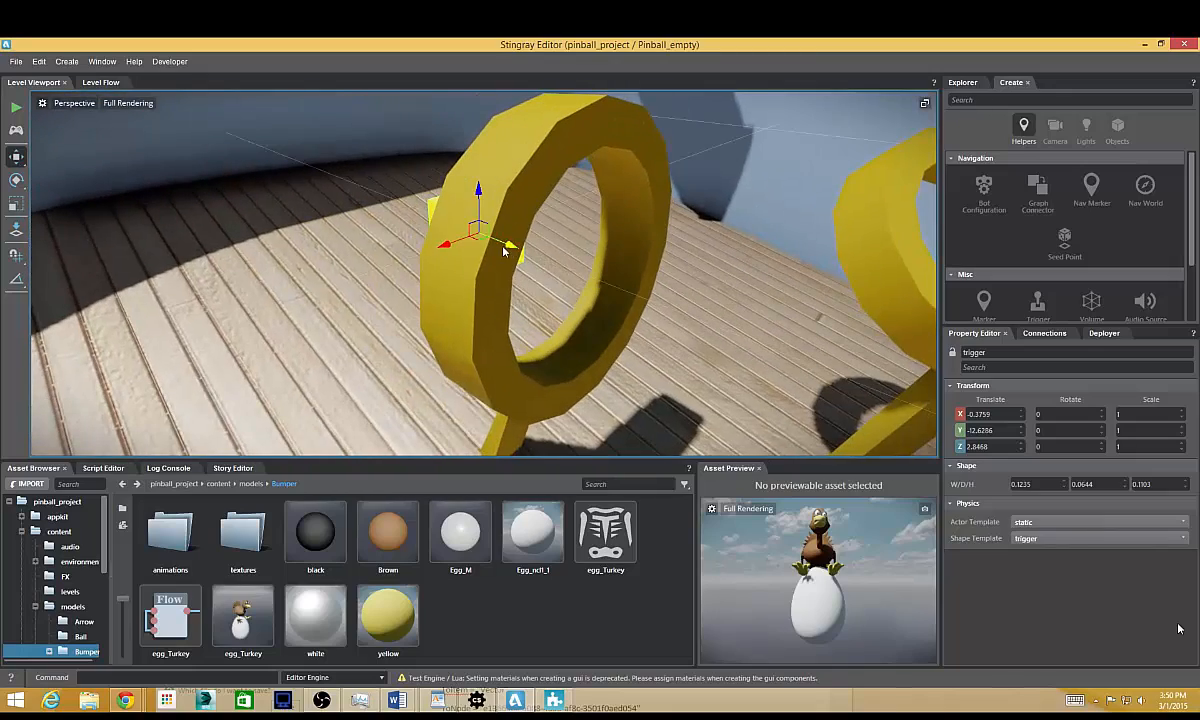
pyautogui.moveTo(506, 248); pyautogui.dragTo(420, 271)
pyautogui.keyDown('alt'); pyautogui.moveTo(420, 271); pyautogui.dragTo(391, 294, button='right'); pyautogui.keyUp('alt')
pyautogui.keyDown('alt'); pyautogui.moveTo(391, 294); pyautogui.dragTo(338, 198); pyautogui.keyUp('alt')
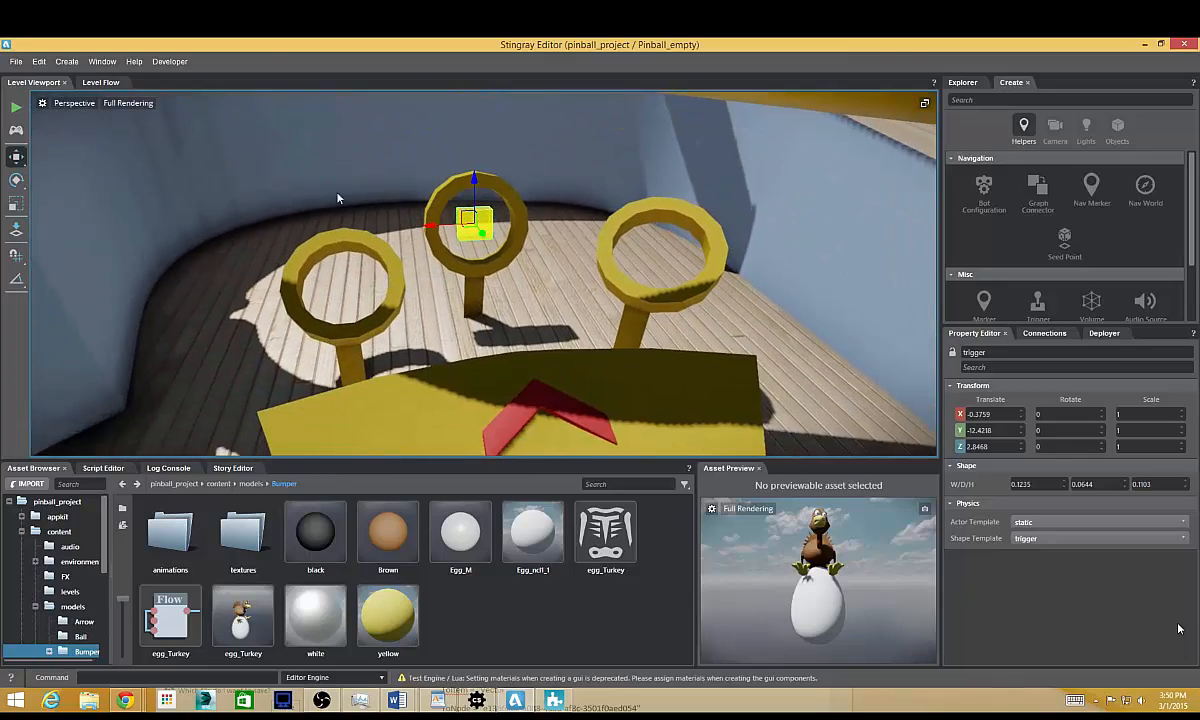
# Copy the flow node code from the Flow_Nodes e-mail in Chrome and paste it into an empty area of the level flow.
pyautogui.click(118, 83)
pyautogui.scroll(6, 434, 244)
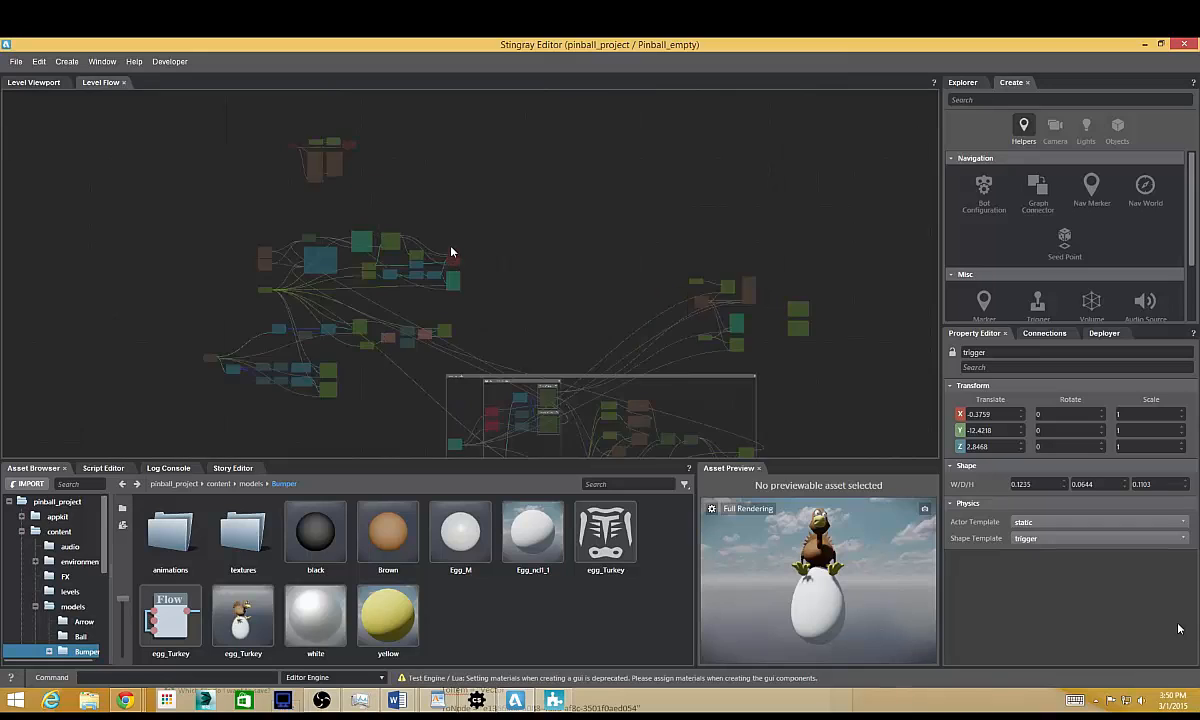
pyautogui.moveTo(500, 252)
pyautogui.mouseDown(button='middle')
pyautogui.moveTo(504, 270)
pyautogui.moveTo(519, 253)
pyautogui.mouseUp(button='middle')
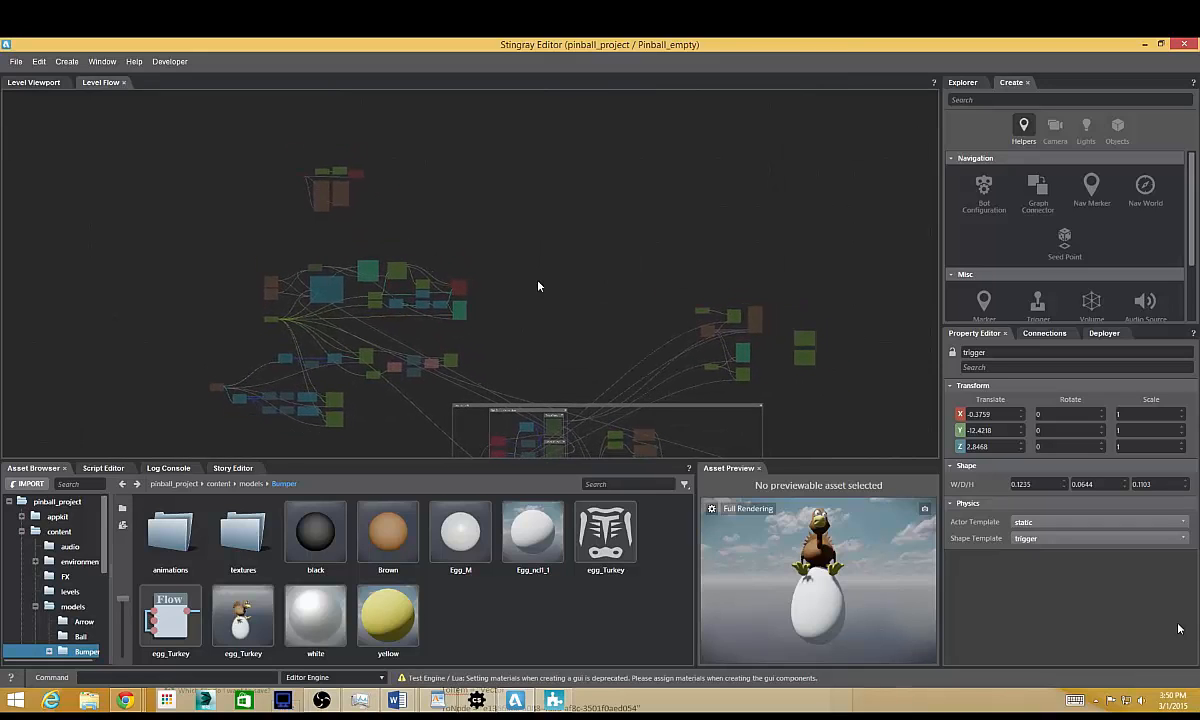
pyautogui.moveTo(546, 271)
pyautogui.mouseDown(button='middle')
pyautogui.moveTo(509, 281)
pyautogui.moveTo(505, 268)
pyautogui.moveTo(585, 235)
pyautogui.moveTo(553, 290)
pyautogui.mouseUp(button='middle')
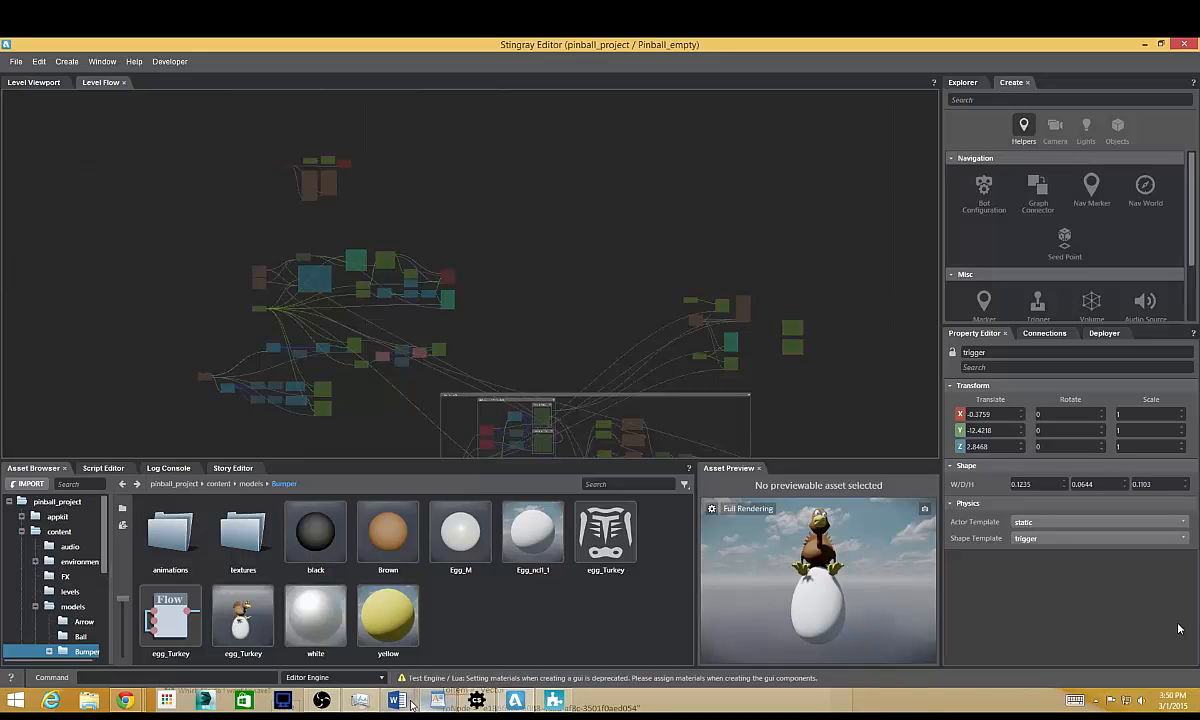
pyautogui.moveTo(127, 701)
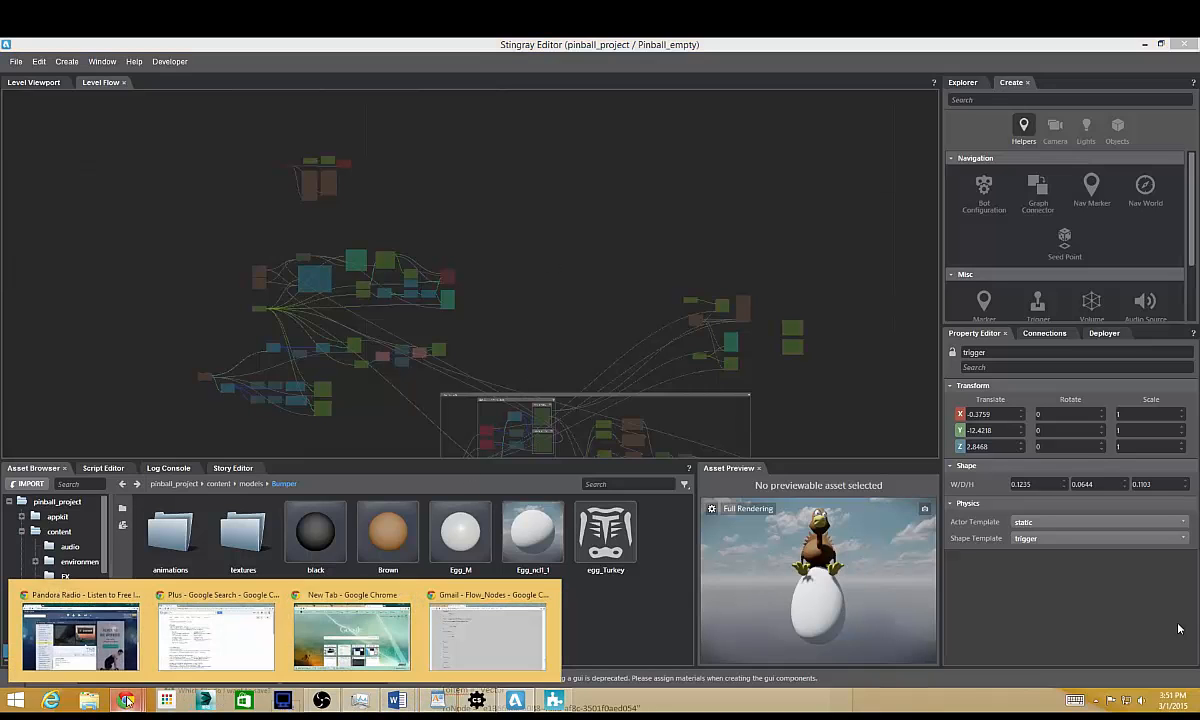
pyautogui.click(444, 656)
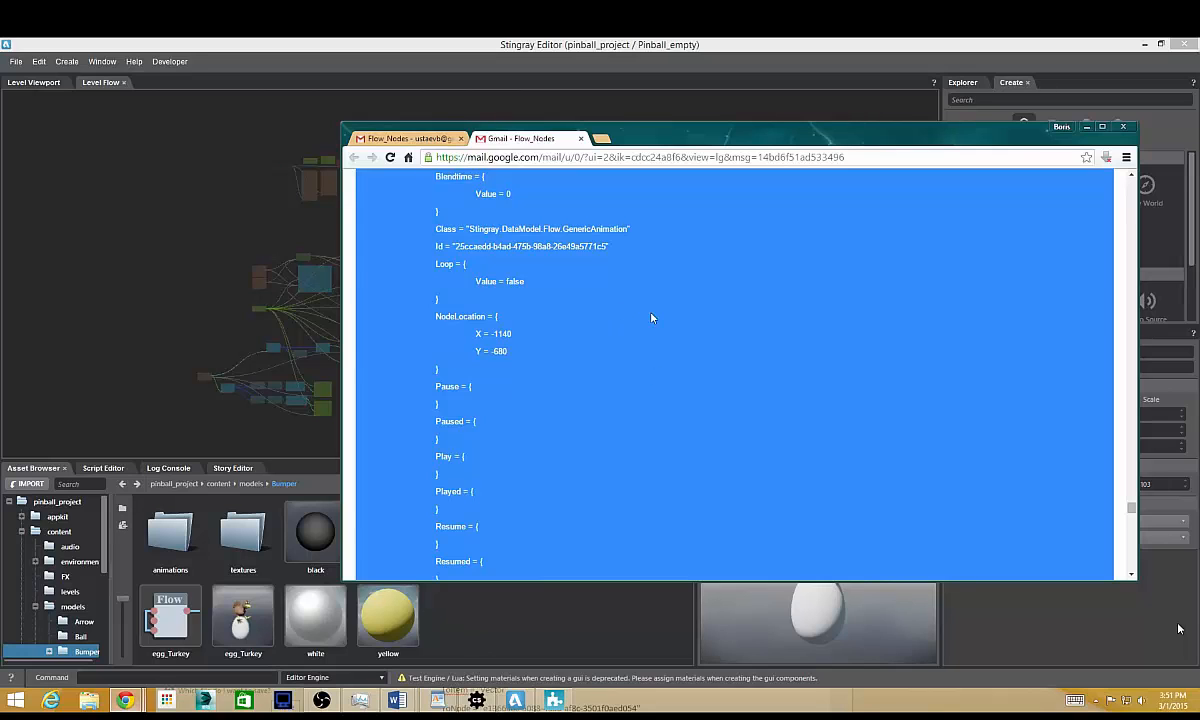
pyautogui.moveTo(667, 140); pyautogui.dragTo(770, 331)
pyautogui.click(587, 198)
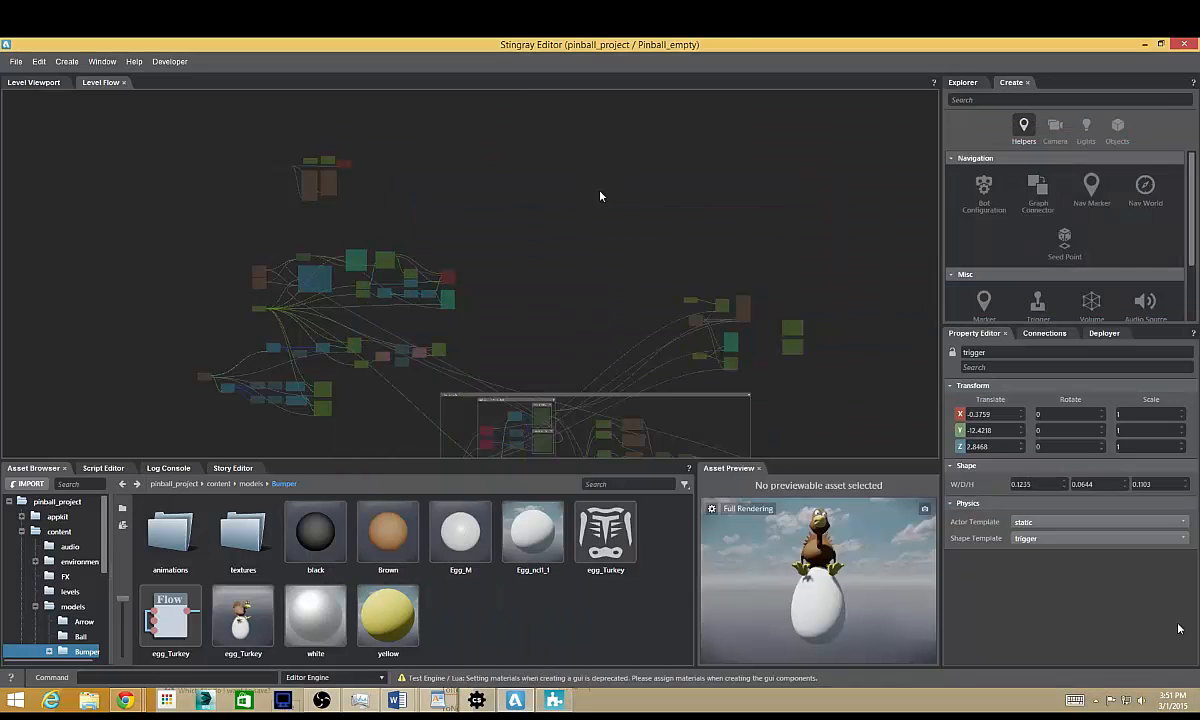
pyautogui.moveTo(600, 194); pyautogui.dragTo(450, 299, button='middle')
pyautogui.scroll(2, 471, 302)
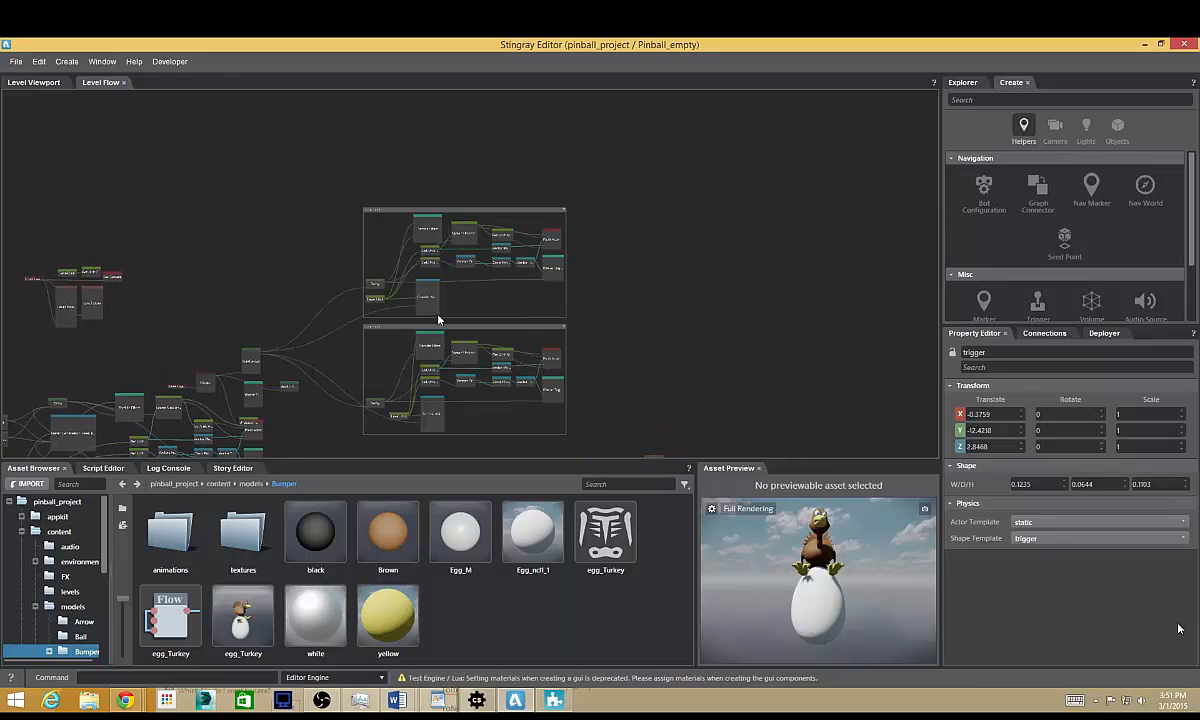
# Move the pasted Unspawn Unit node clear of the overlapping Push Actor node.
pyautogui.moveTo(243, 411); pyautogui.dragTo(490, 313, button='middle')
pyautogui.scroll(3, 430, 315)
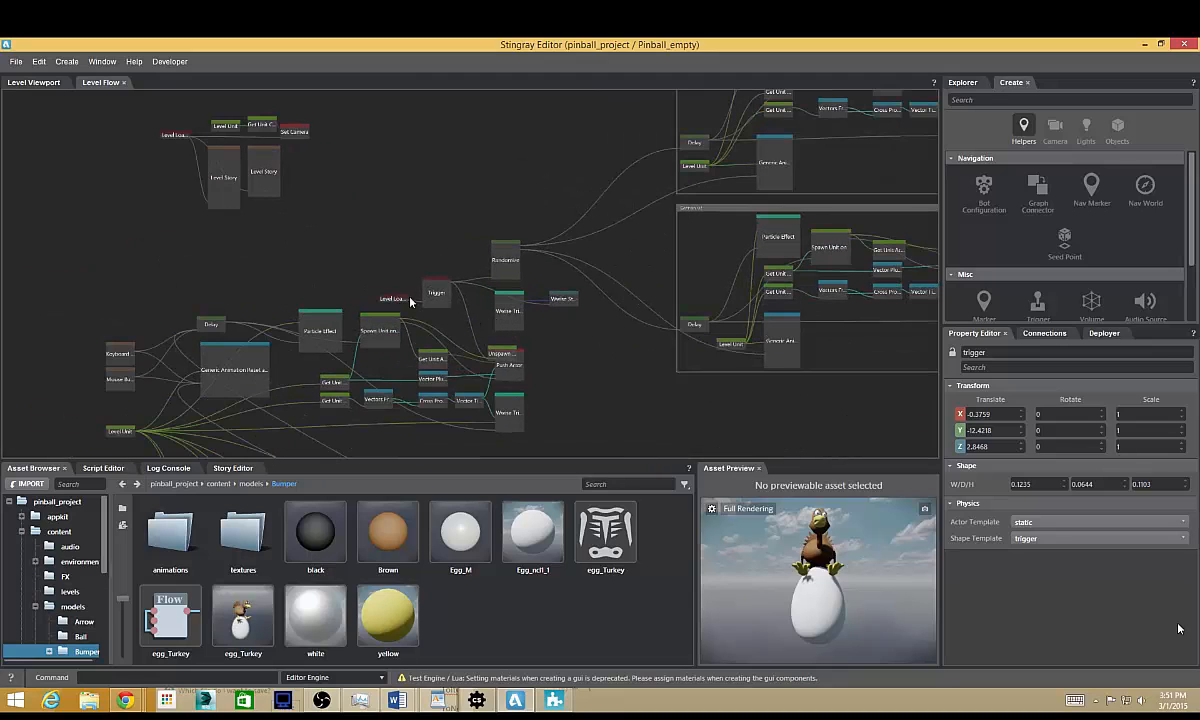
pyautogui.moveTo(428, 285); pyautogui.dragTo(521, 210)
pyautogui.moveTo(514, 301); pyautogui.dragTo(525, 264)
pyautogui.moveTo(499, 350); pyautogui.dragTo(517, 311)
pyautogui.moveTo(461, 361); pyautogui.dragTo(481, 339, button='middle')
pyautogui.scroll(3, 480, 338)
pyautogui.scroll(5, 480, 338)
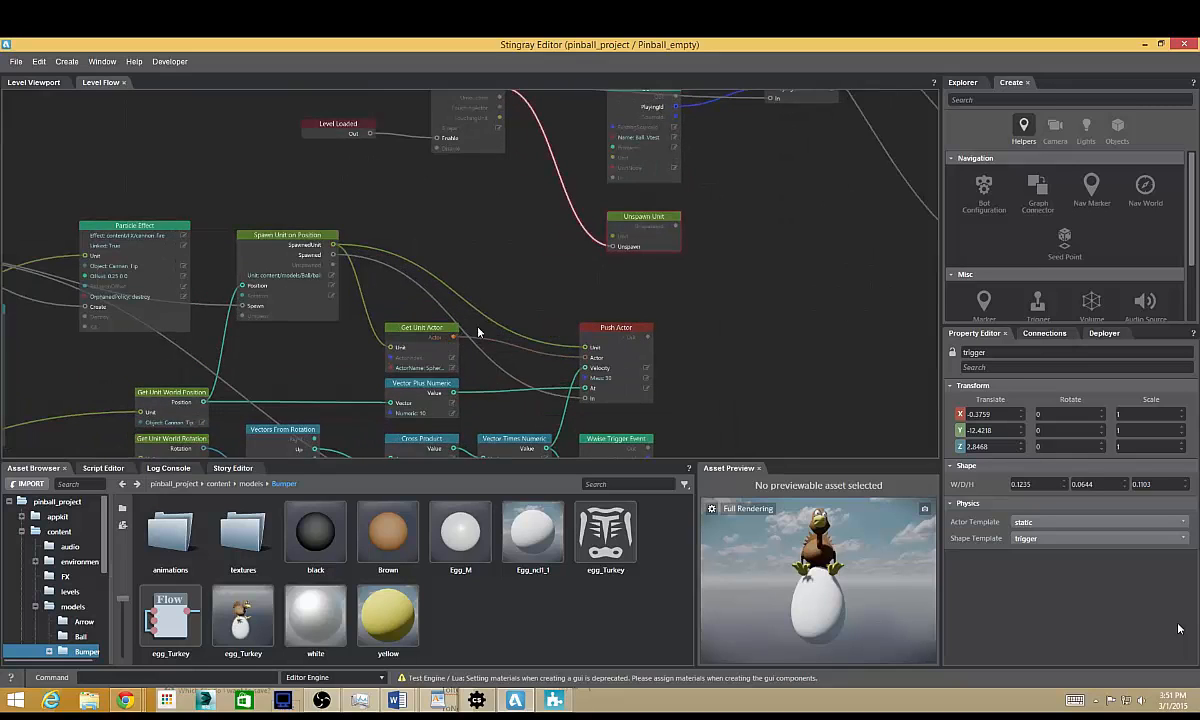
# Connect the SpawnedUnit output of the Spawn Unit on Position node to the Unit input of Unspawn Unit.
pyautogui.moveTo(505, 263); pyautogui.dragTo(454, 341)
pyautogui.moveTo(527, 251); pyautogui.dragTo(620, 236)
pyautogui.moveTo(493, 221); pyautogui.dragTo(527, 283, button='middle')
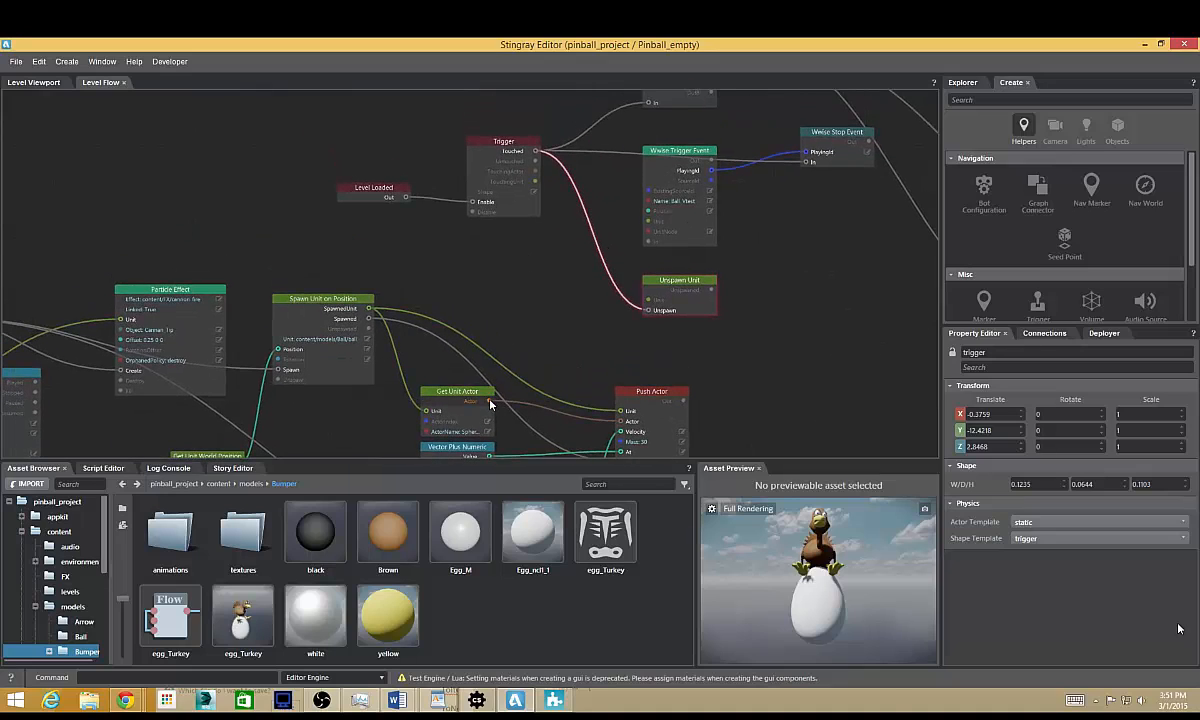
pyautogui.moveTo(567, 331); pyautogui.dragTo(472, 311)
pyautogui.moveTo(369, 309); pyautogui.dragTo(651, 301)
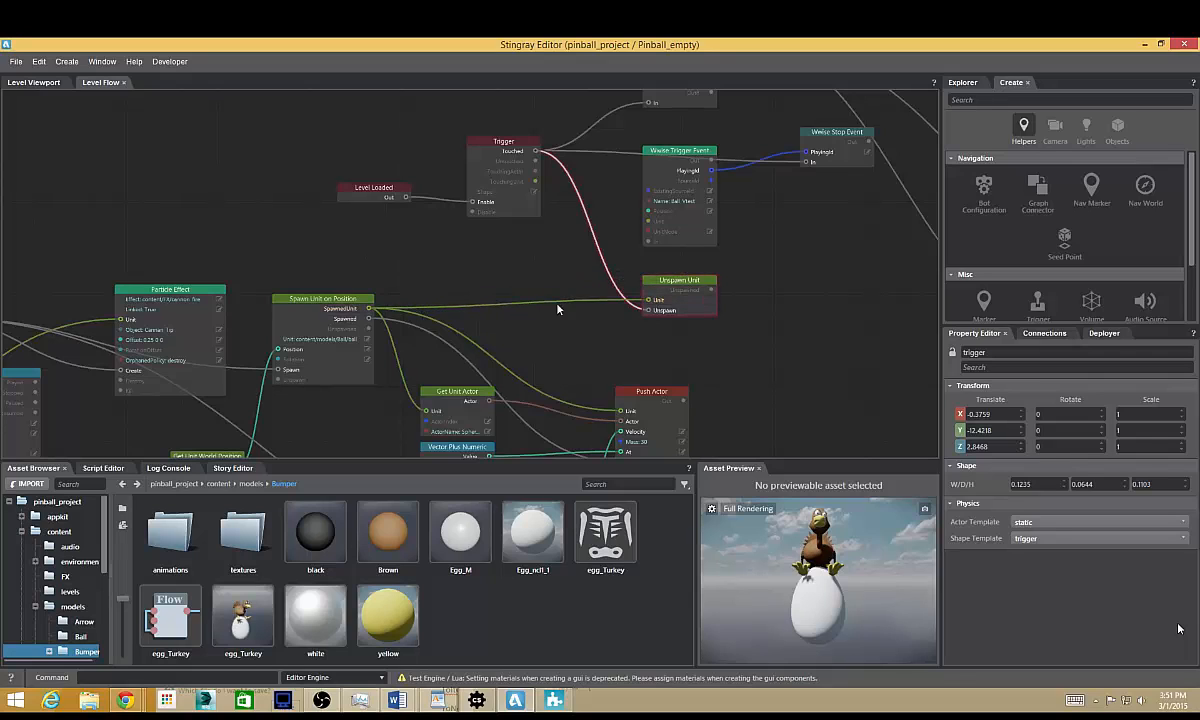
# Assign the level's trigger helper as the shape of the Trigger node.
pyautogui.moveTo(467, 262); pyautogui.dragTo(478, 277, button='middle')
pyautogui.click(342, 317)
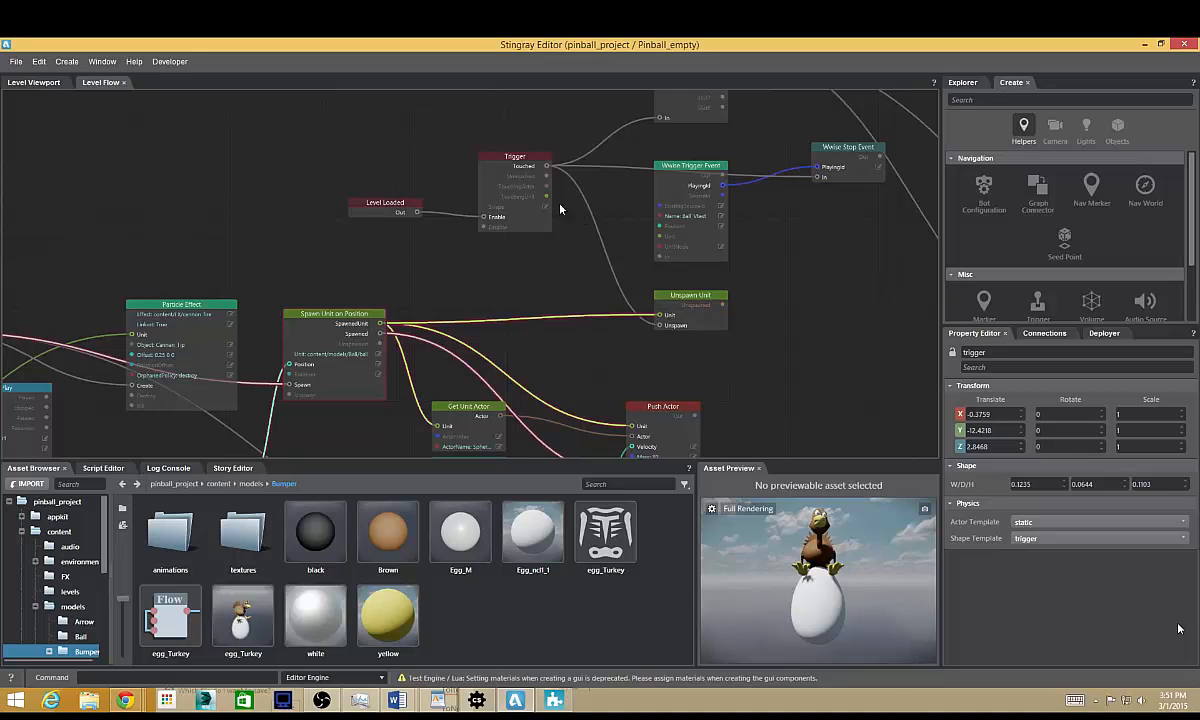
pyautogui.click(518, 210)
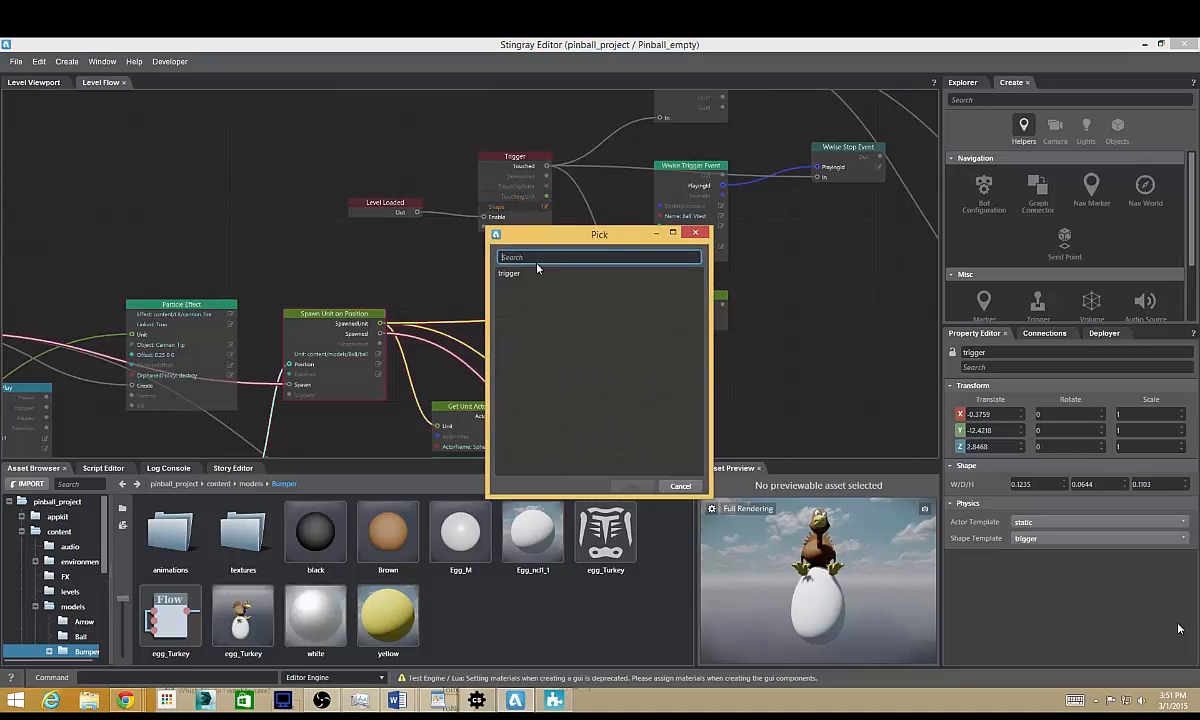
pyautogui.doubleClick(530, 274)
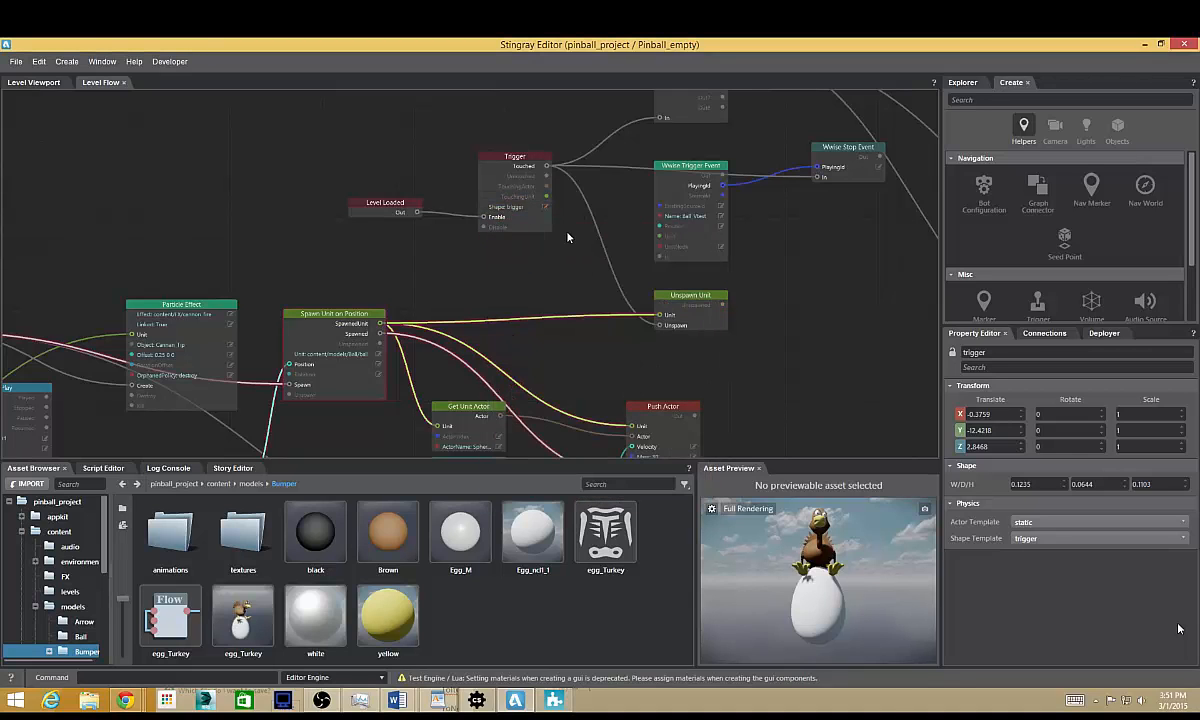
# Examine how the Randomize node's Out1 and Out2 outputs feed the two pasted node groups.
pyautogui.scroll(-2, 430, 310)
pyautogui.scroll(3, 515, 155)
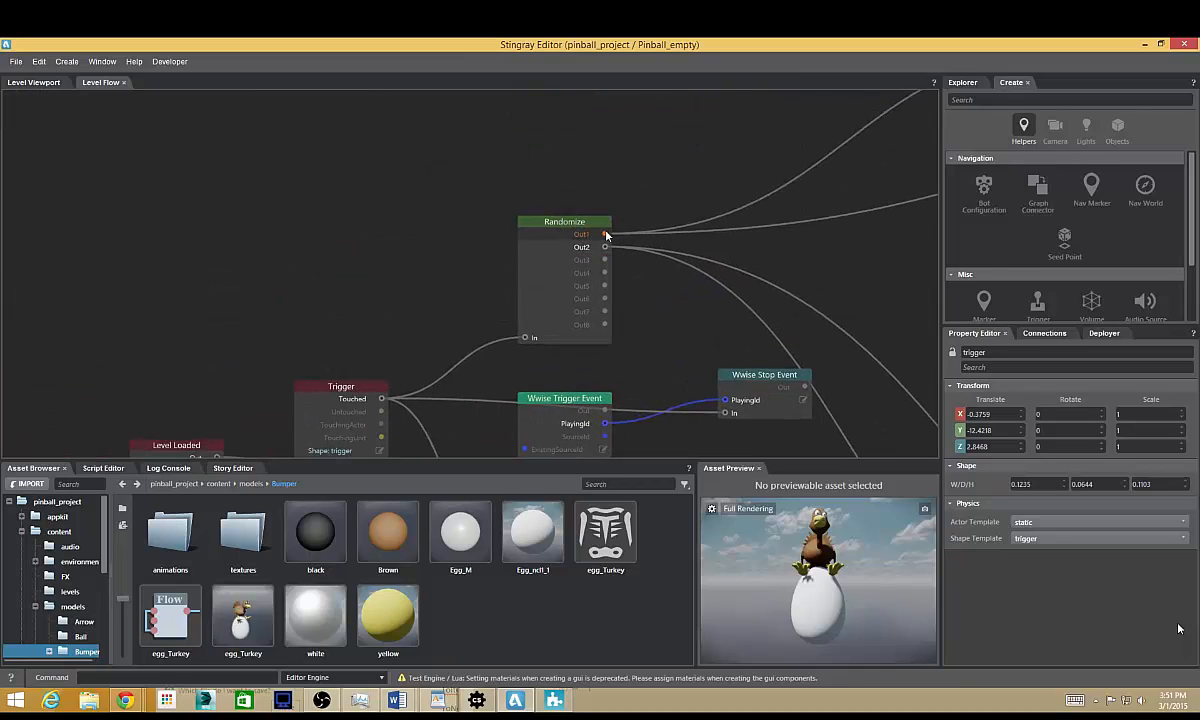
pyautogui.moveTo(722, 248); pyautogui.dragTo(425, 364, button='middle')
pyautogui.scroll(-6, 469, 337)
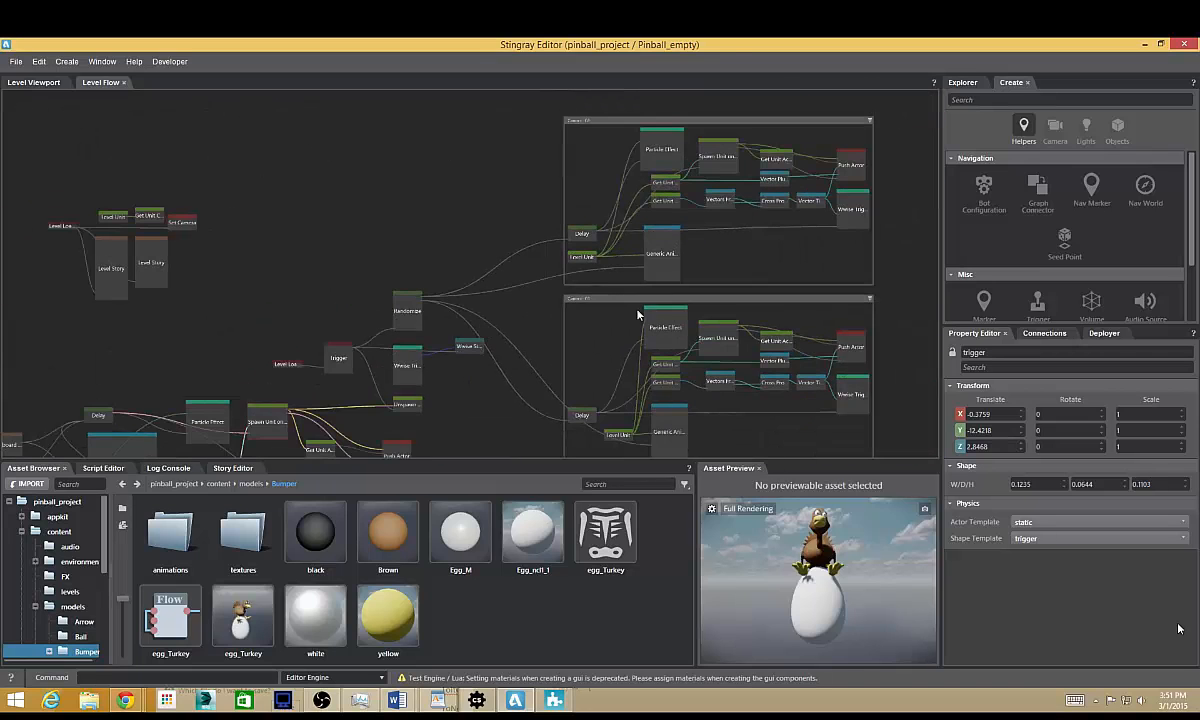
pyautogui.scroll(-4, 630, 270)
# Run the test level from the level viewport, fire balls repeatedly to try the ring trigger, and quit the test.
pyautogui.click(34, 82)
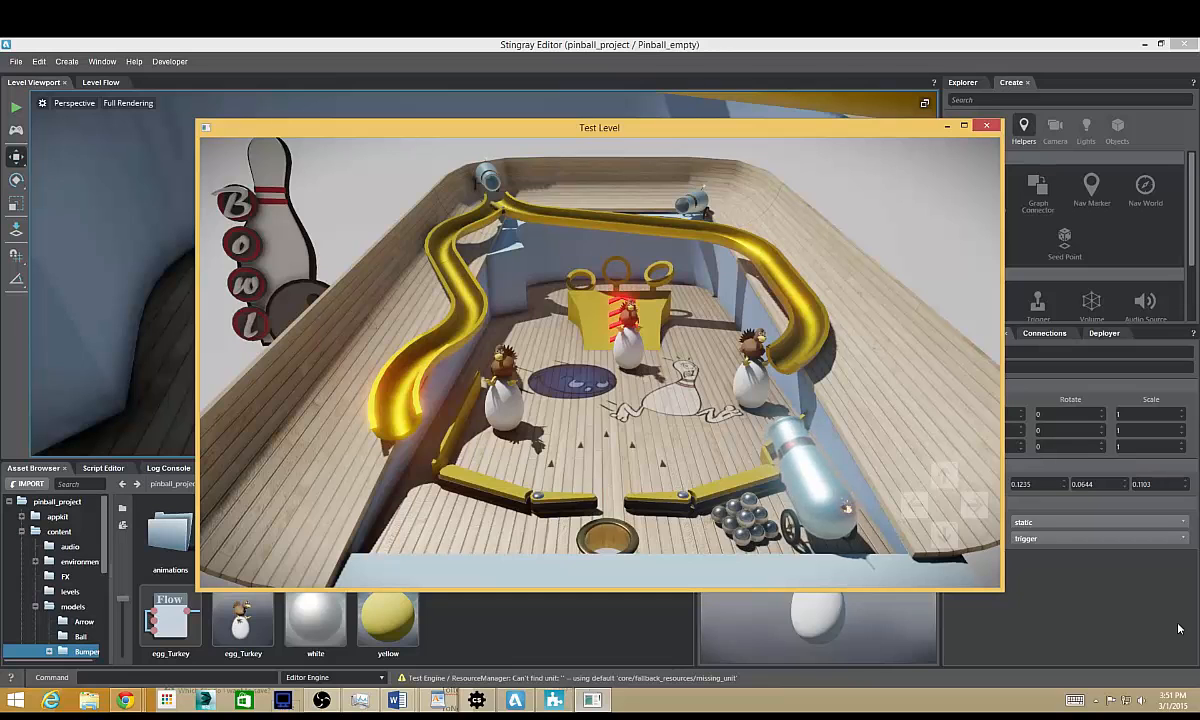
pyautogui.press('space')
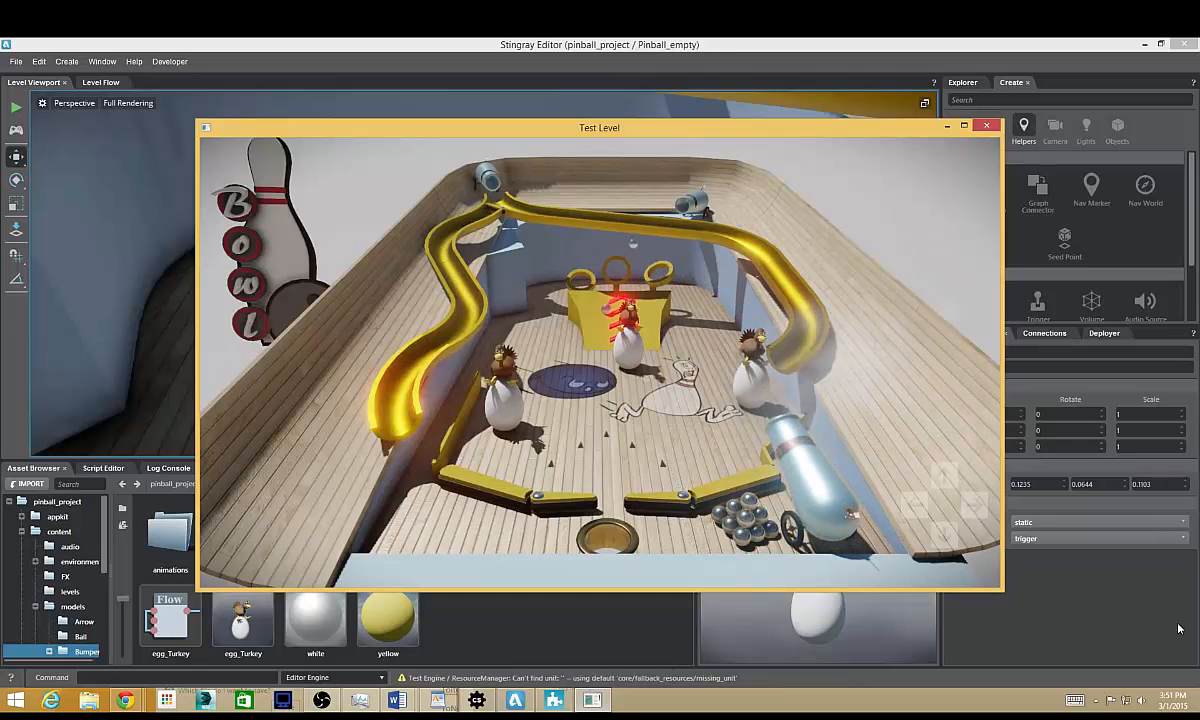
pyautogui.press('space')
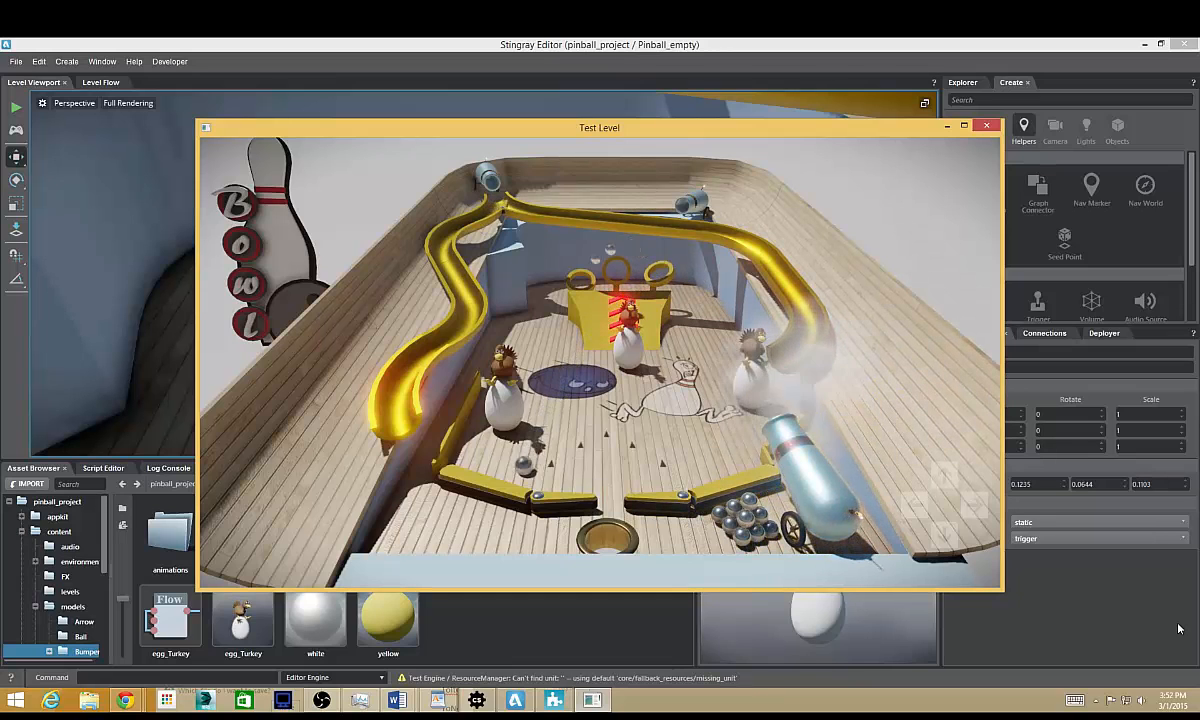
pyautogui.press('space')
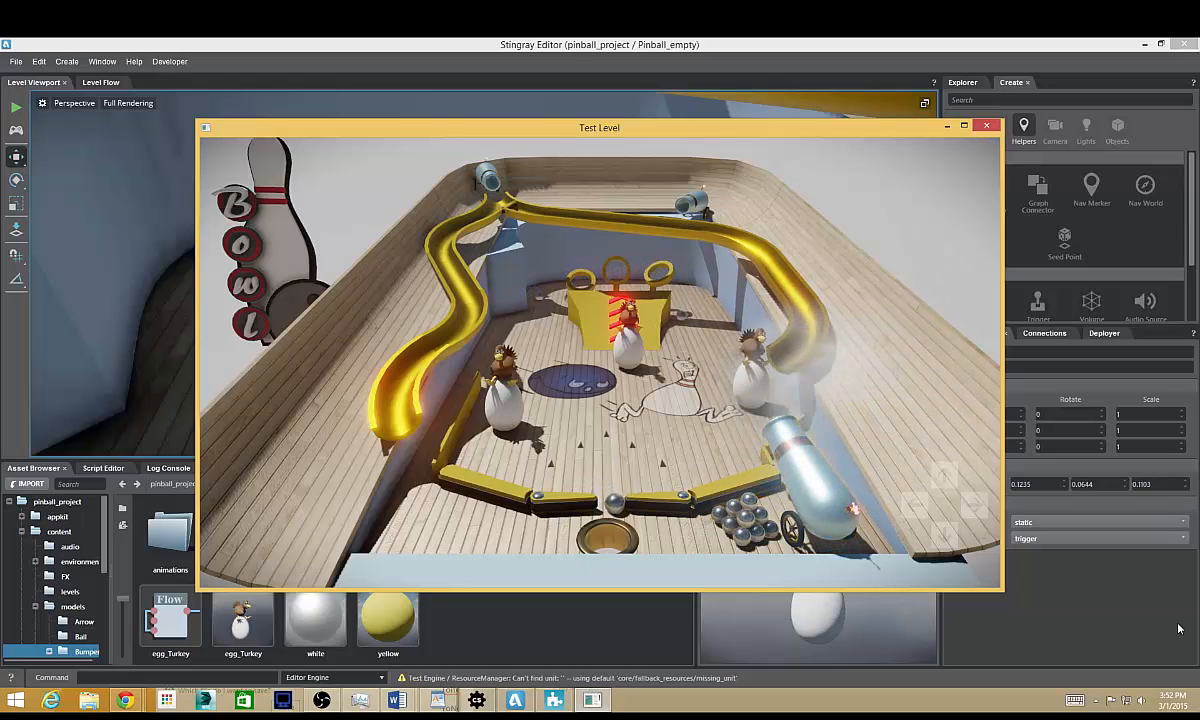
pyautogui.press('space')
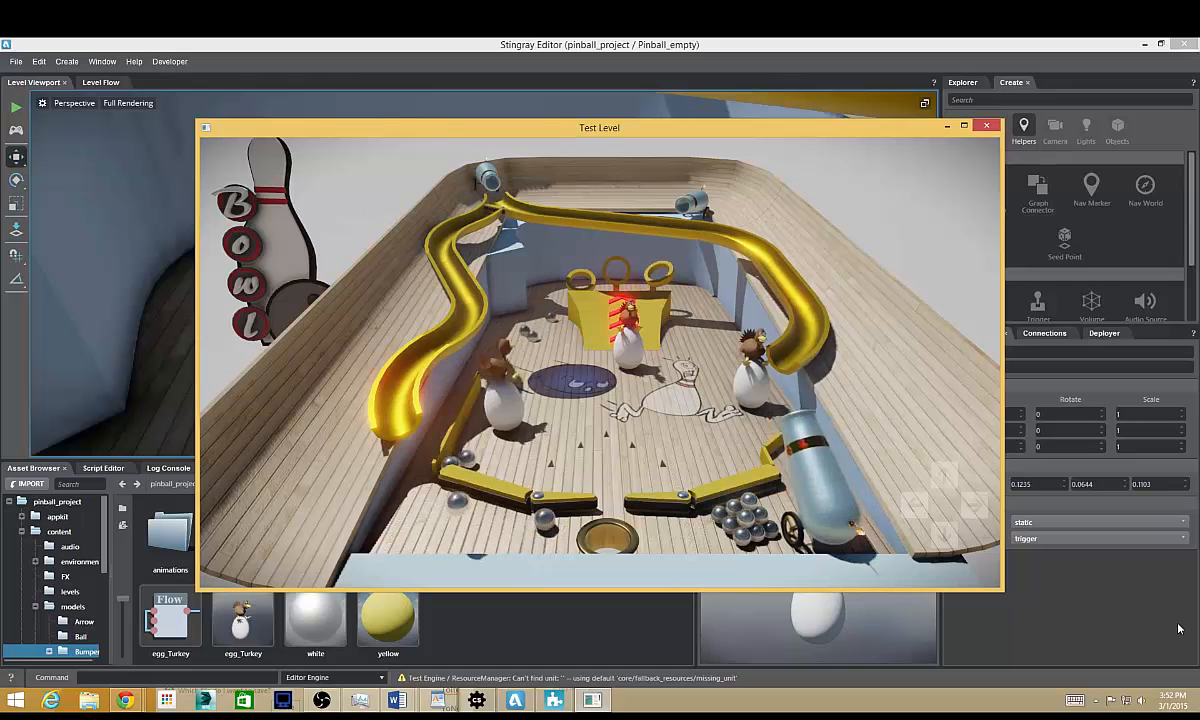
pyautogui.press('space')
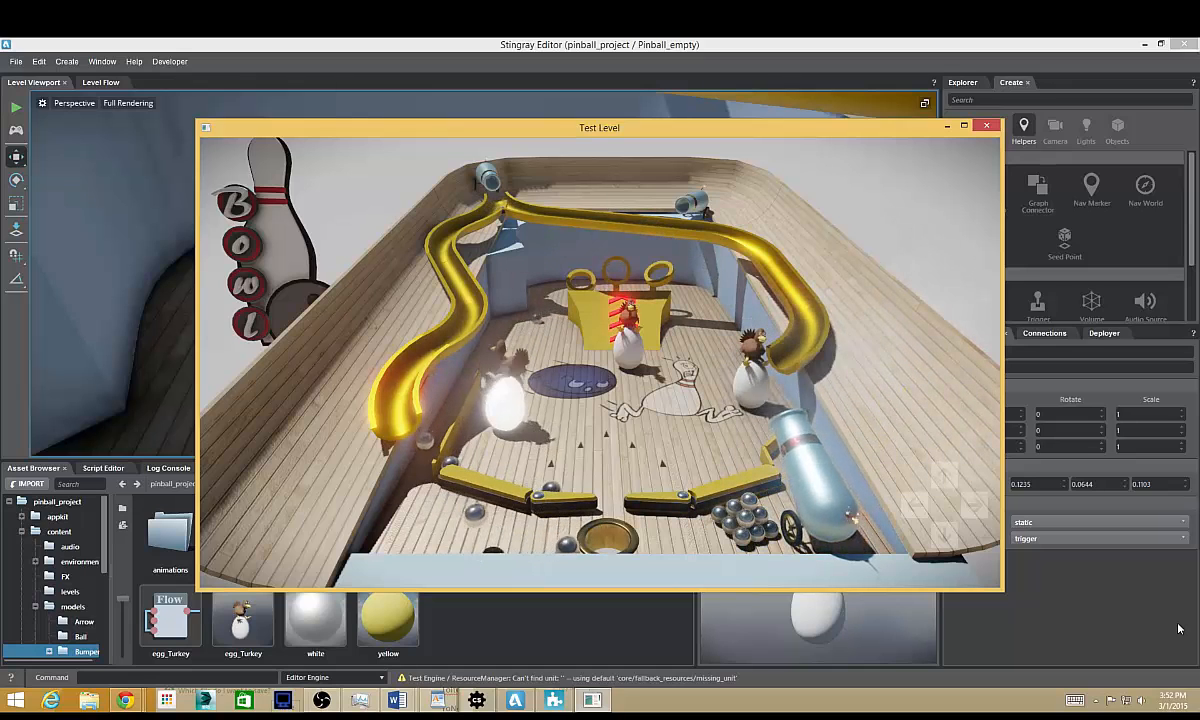
pyautogui.press('space')
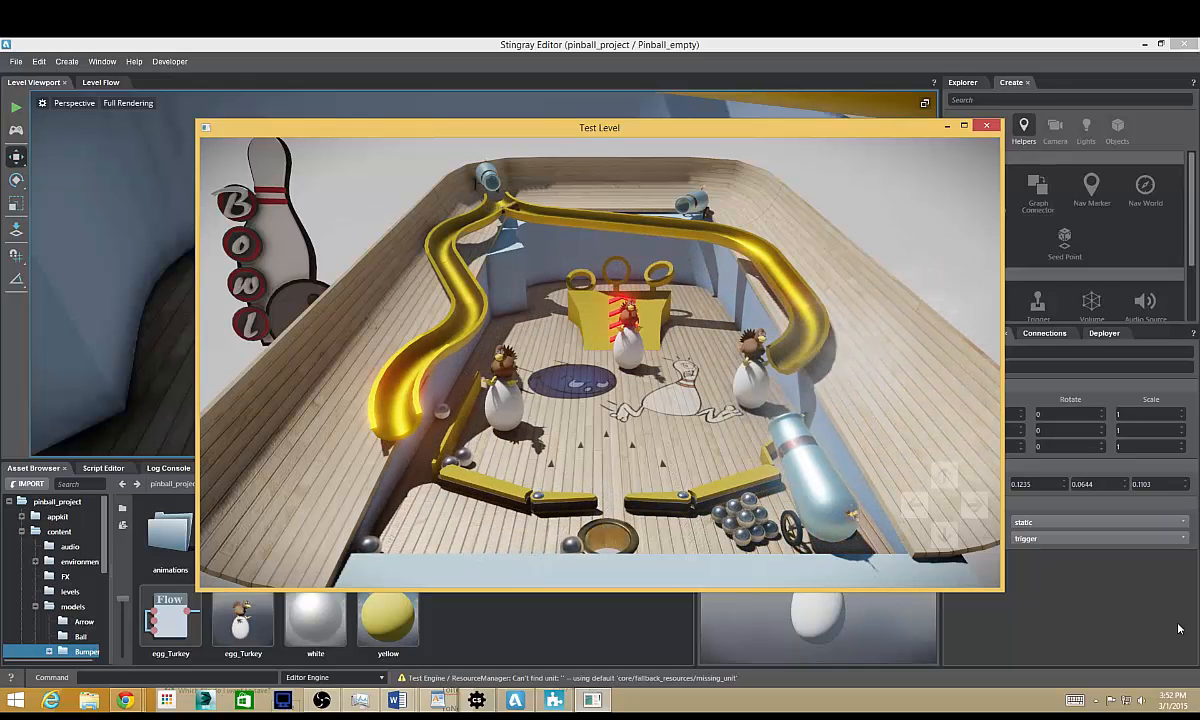
pyautogui.press('space')
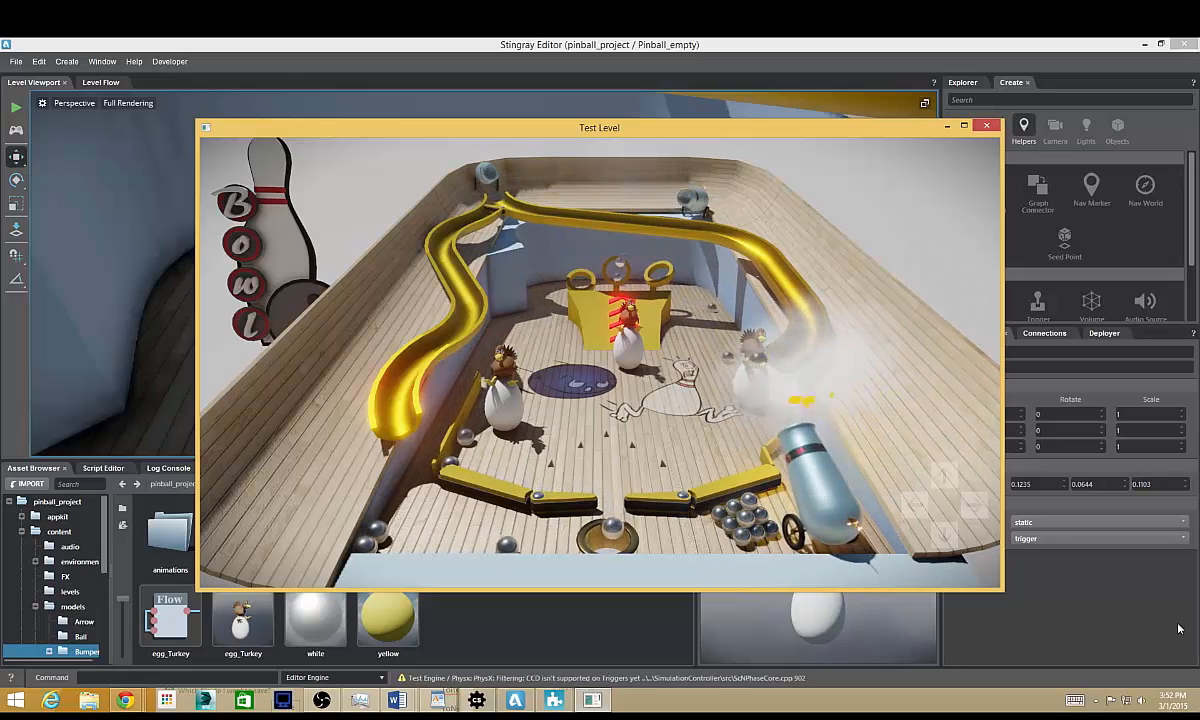
pyautogui.press('space')
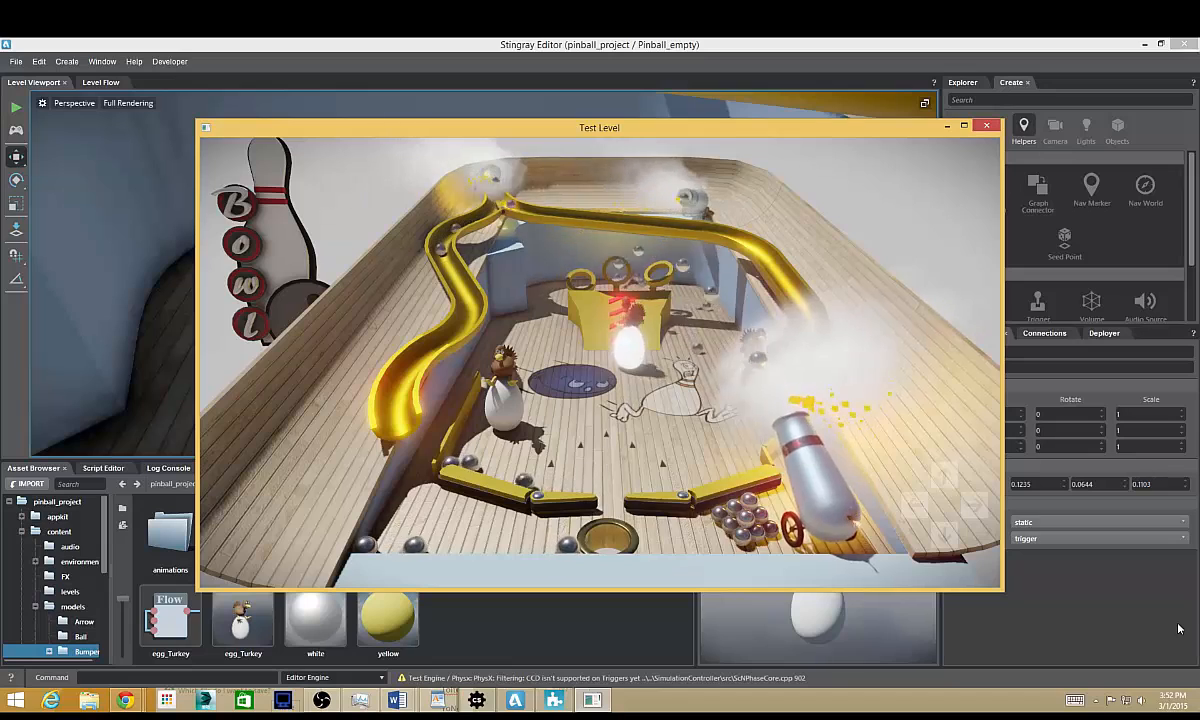
pyautogui.press('space')
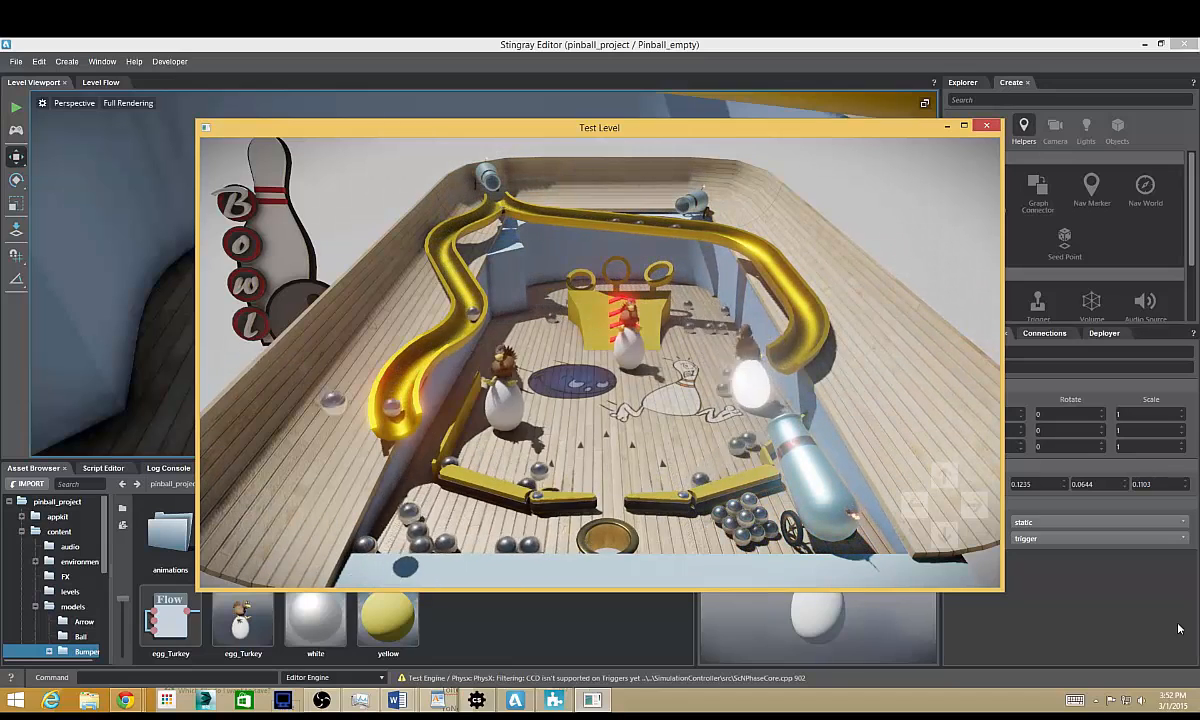
pyautogui.press('Escape')
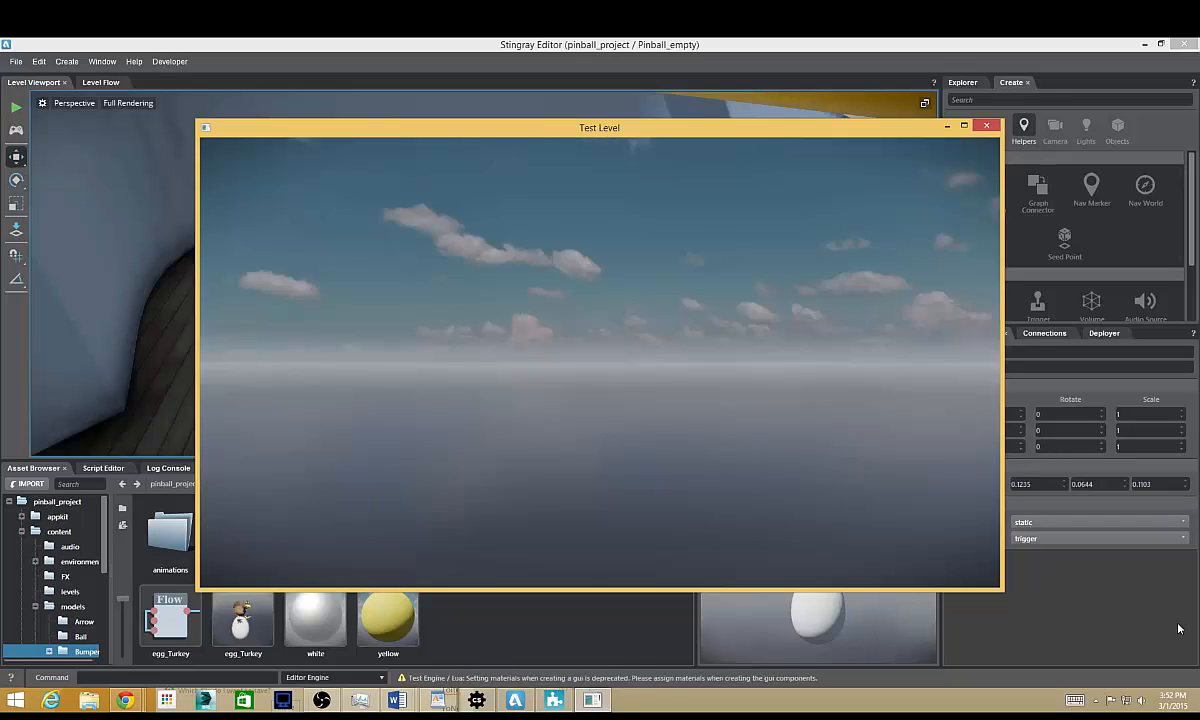
pyautogui.scroll(-10, 660, 316)
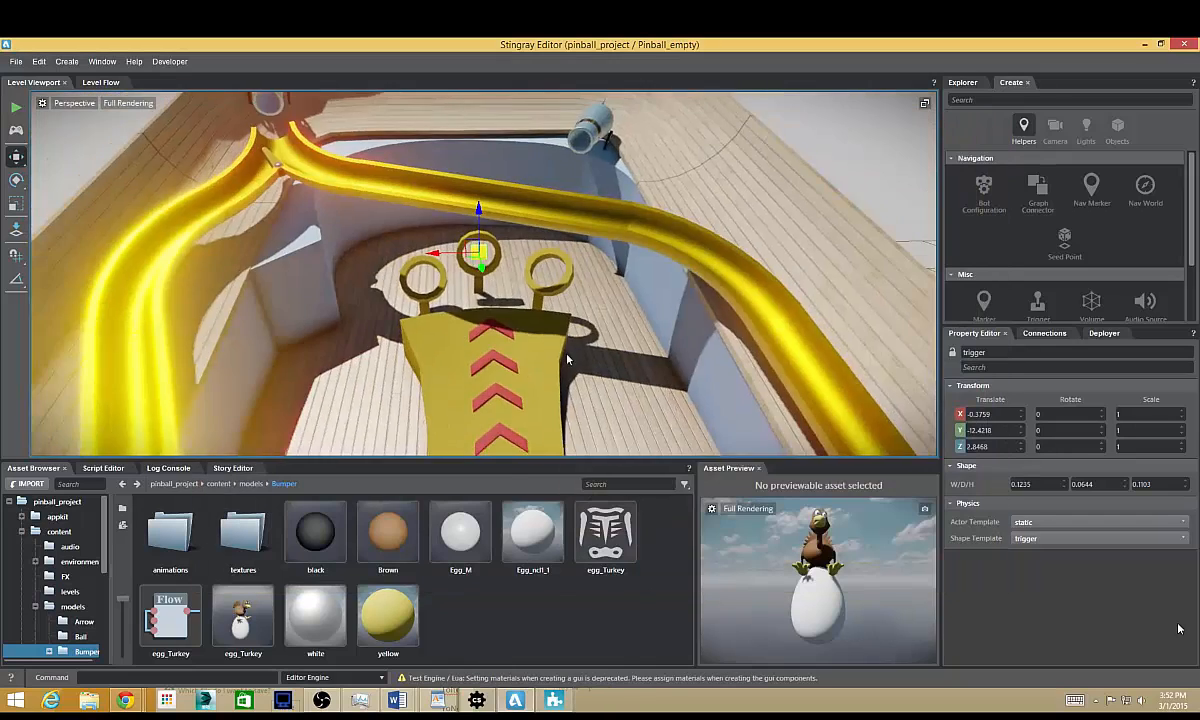
pyautogui.keyDown('alt'); pyautogui.moveTo(553, 265); pyautogui.dragTo(574, 251); pyautogui.keyUp('alt')
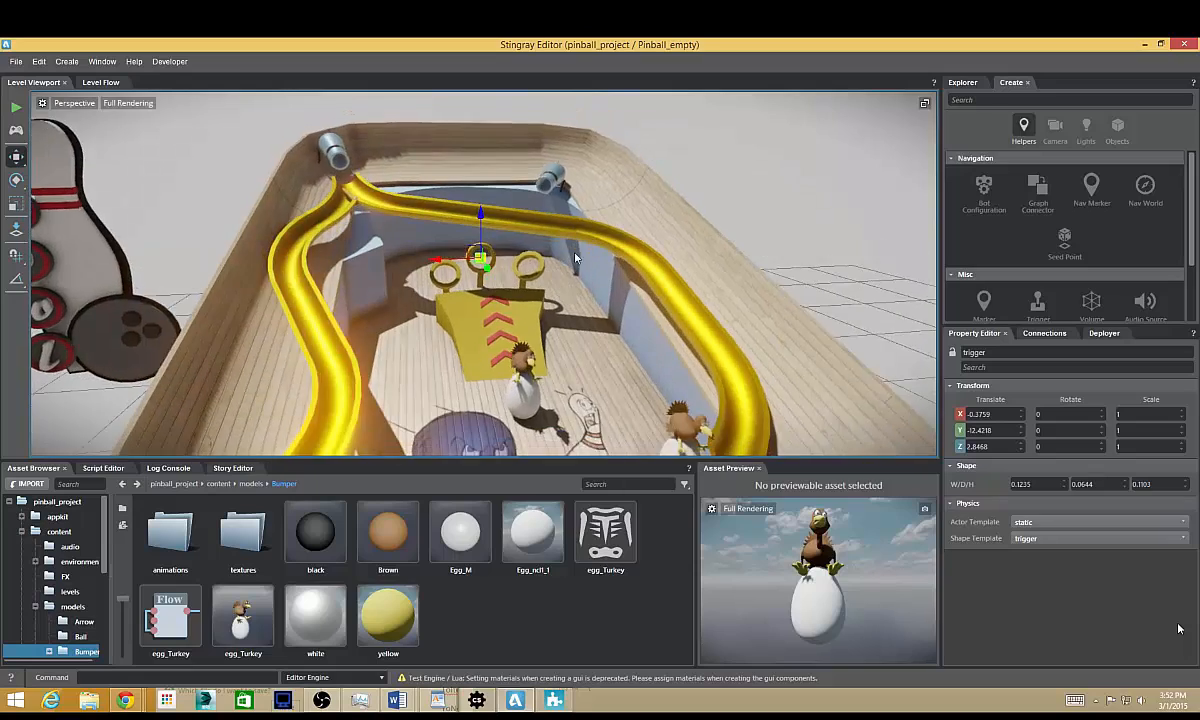
pyautogui.scroll(-4, 565, 270)
pyautogui.moveTo(528, 315)
pyautogui.keyDown('alt'); pyautogui.mouseDown(button='middle')
pyautogui.moveTo(533, 296)
pyautogui.moveTo(537, 320)
pyautogui.mouseUp(button='middle'); pyautogui.keyUp('alt')
pyautogui.keyDown('alt'); pyautogui.moveTo(537, 320); pyautogui.dragTo(645, 360, button='right'); pyautogui.keyUp('alt')
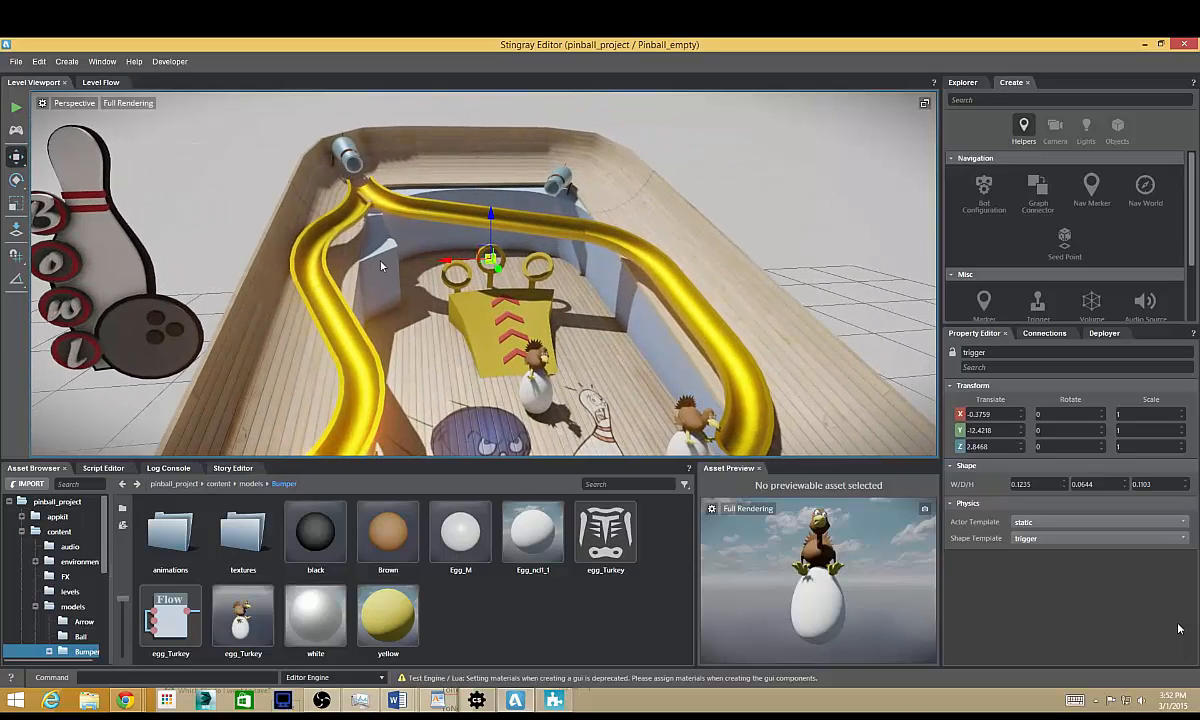
# Inspect the Touch Controls group in the level flow and select the upper GetScreenSize node in Split Screen (Two Buttons).
pyautogui.click(96, 82)
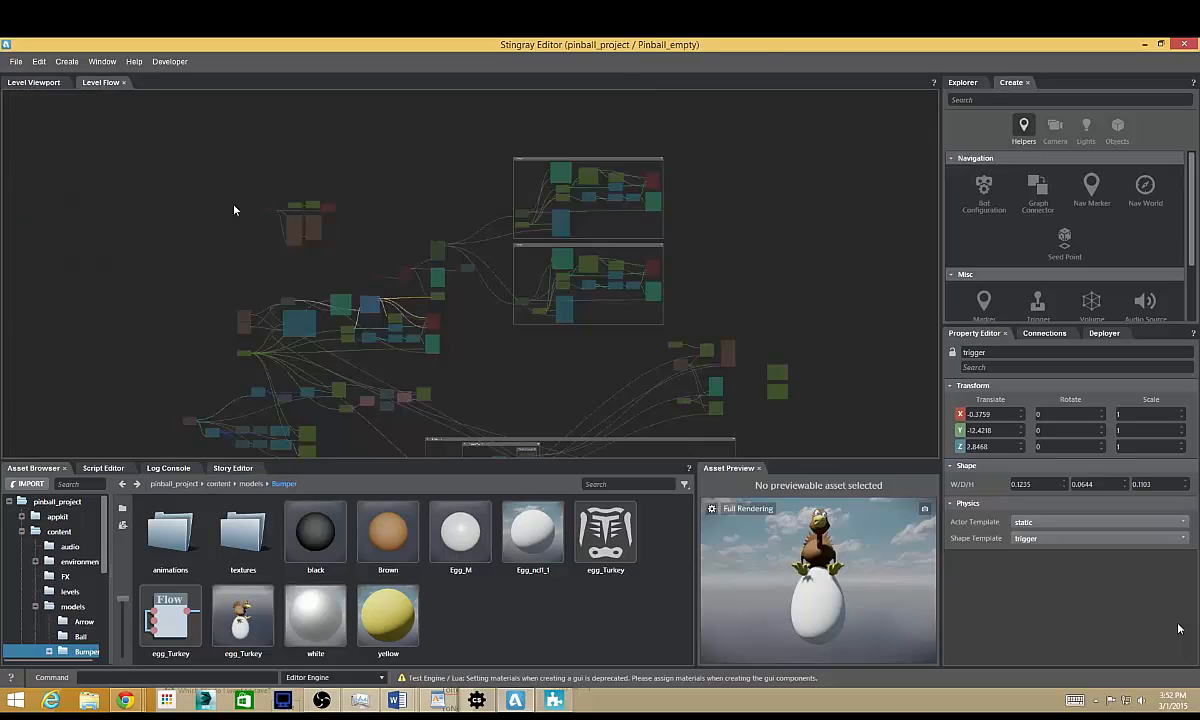
pyautogui.scroll(6, 445, 278)
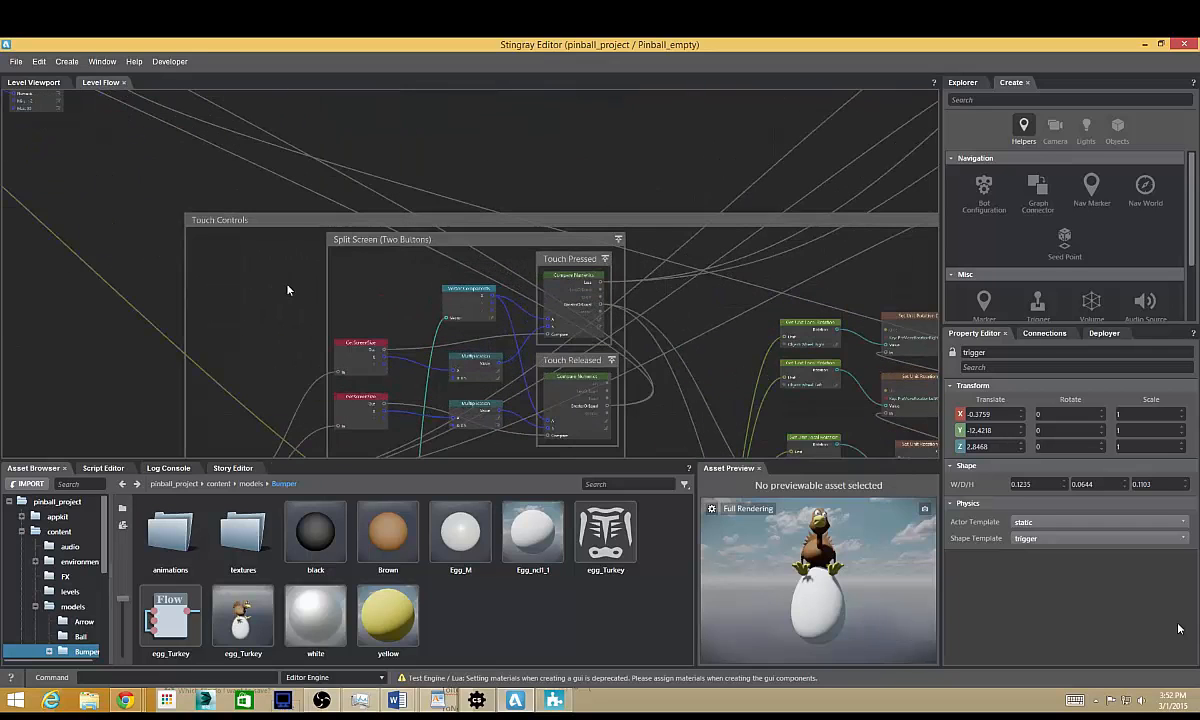
pyautogui.moveTo(275, 285); pyautogui.dragTo(386, 283, button='middle')
pyautogui.scroll(5, 381, 307)
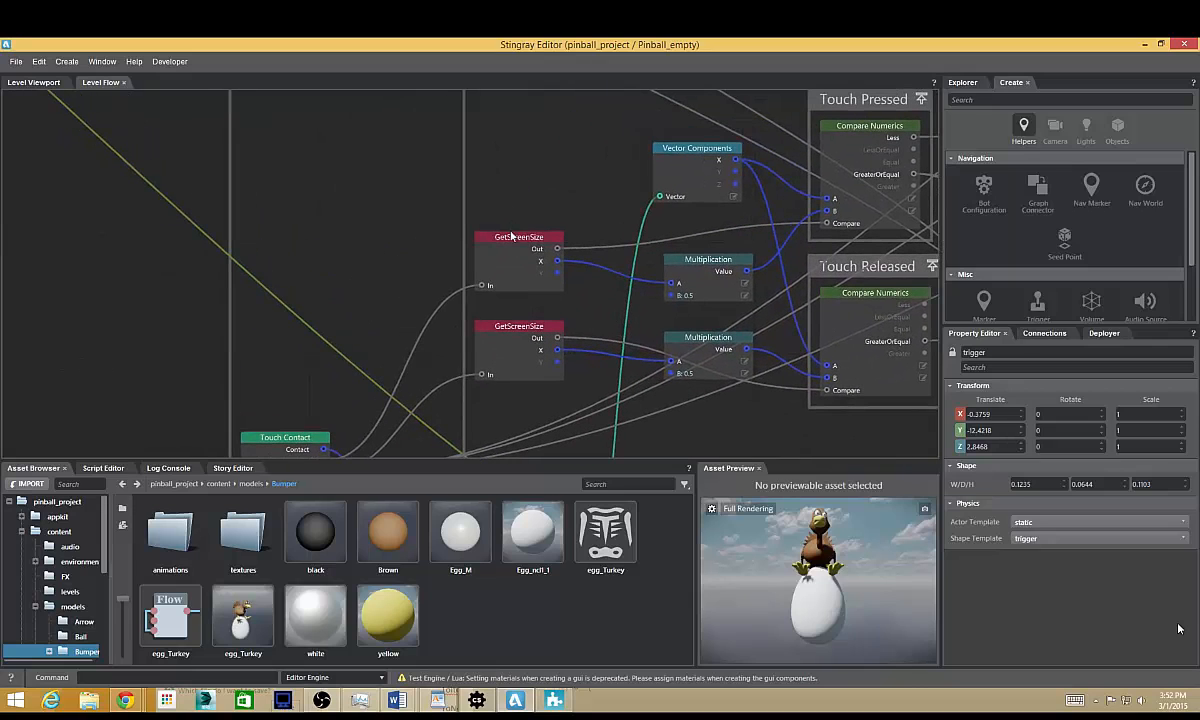
pyautogui.moveTo(511, 234); pyautogui.dragTo(522, 229)
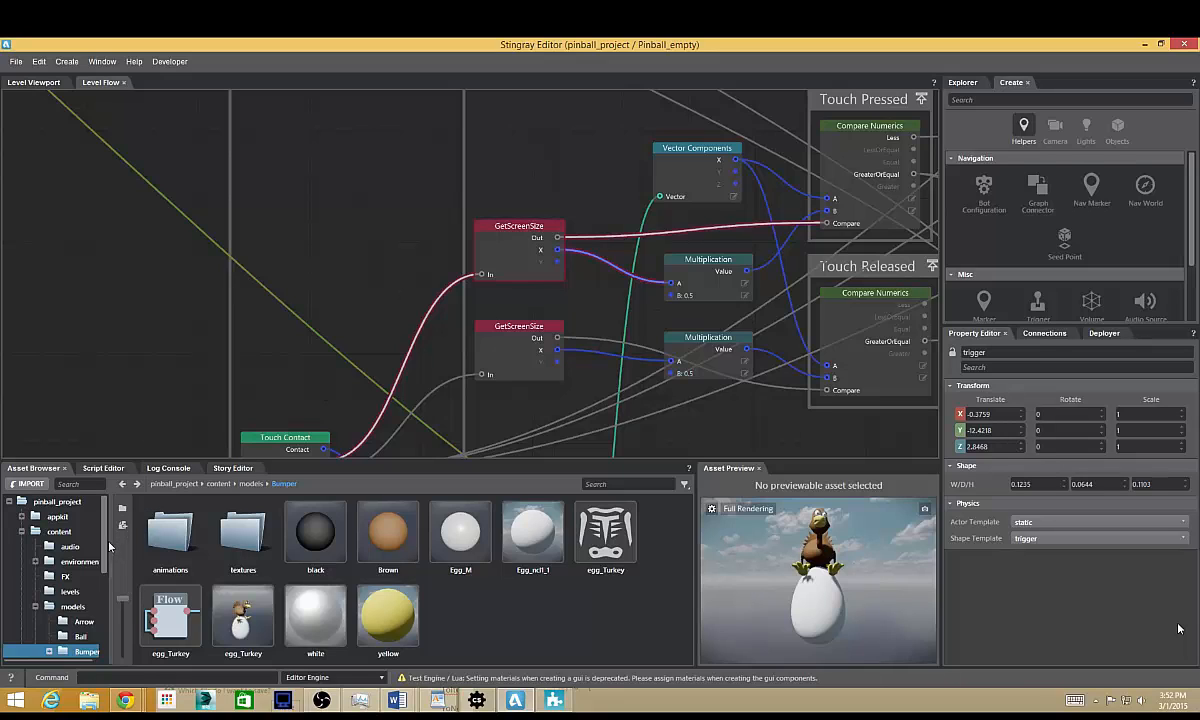
# Browse to the project's script folder in the asset browser and select its lua folder.
pyautogui.scroll(-5, 60, 580)
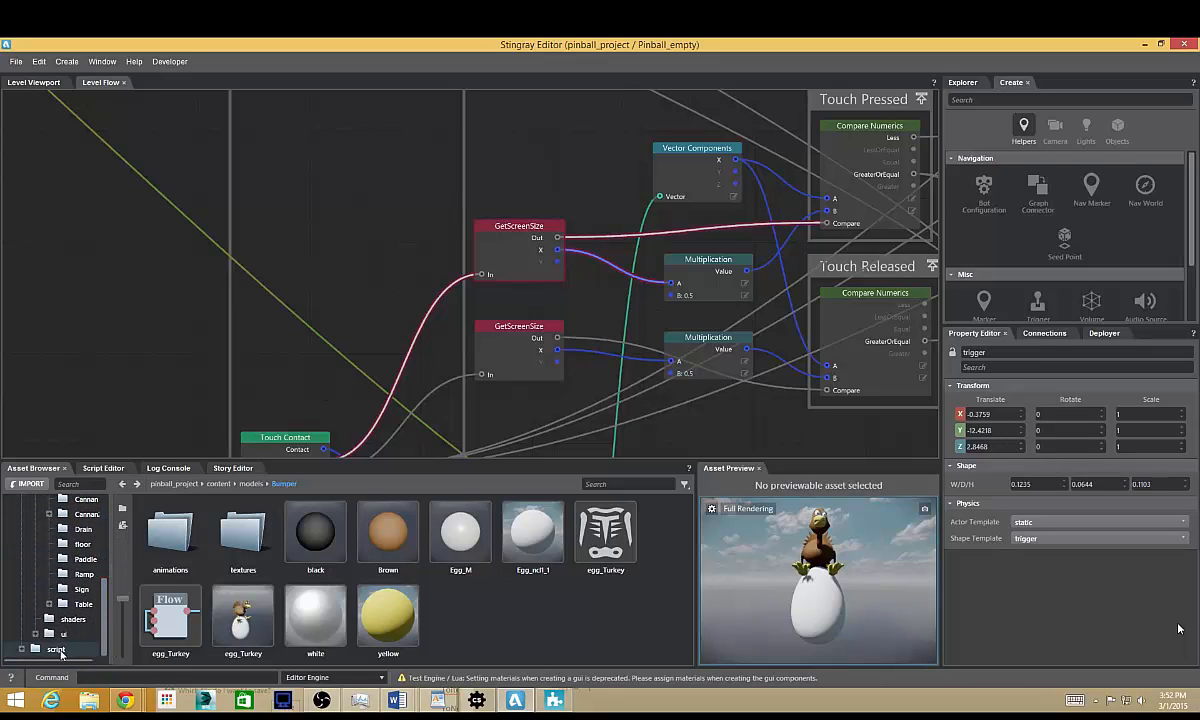
pyautogui.click(56, 649)
pyautogui.click(170, 530)
pyautogui.rightClick(176, 547)
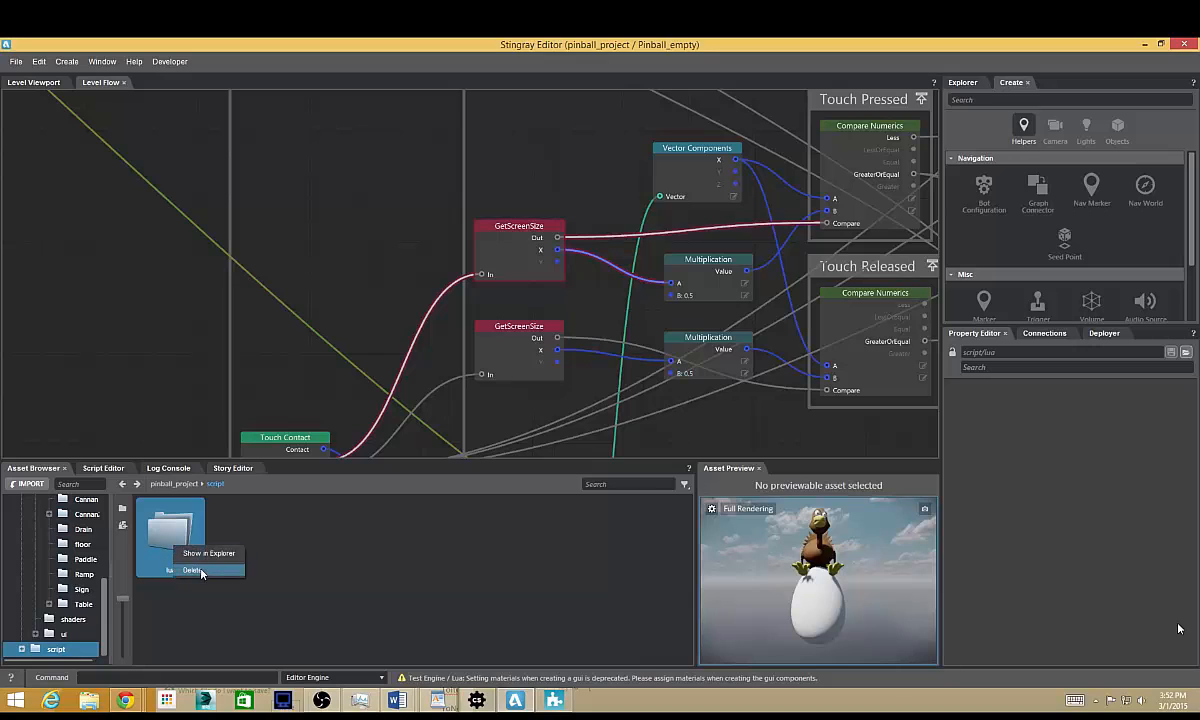
pyautogui.click(193, 571)
pyautogui.click(726, 397)
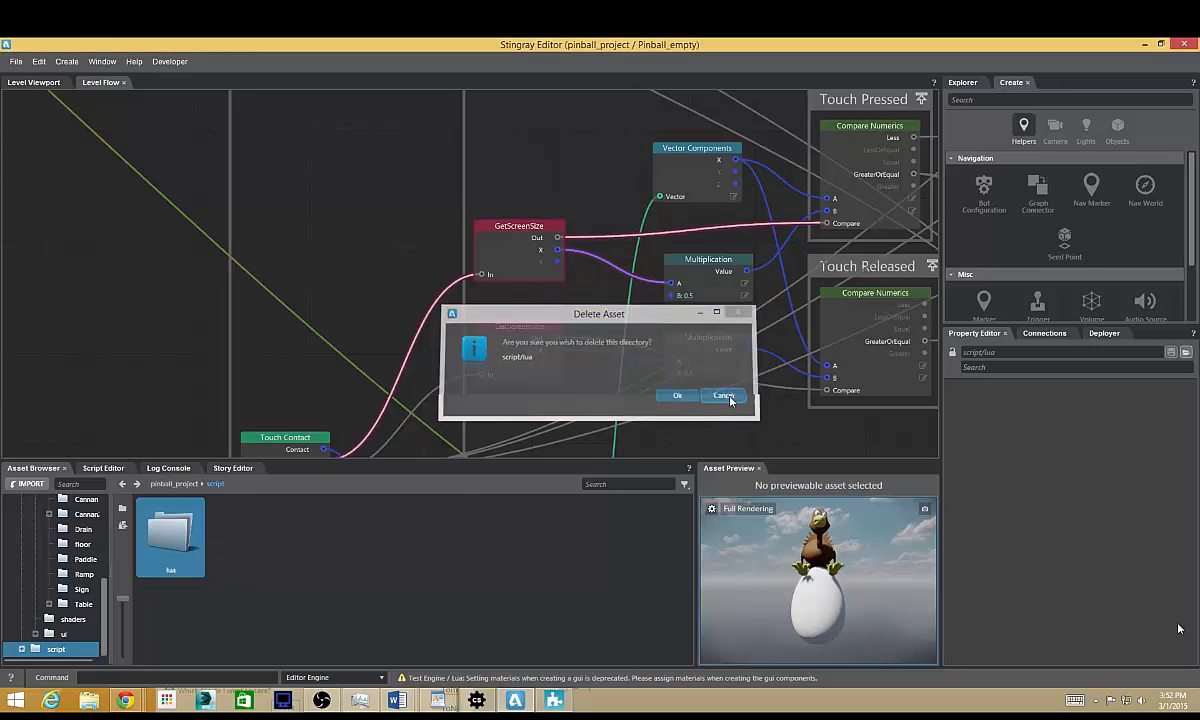
# Show the lua folder in File Explorer, open global.script_flow_nodes in WordPad, and move the Explorer window clear of the text.
pyautogui.rightClick(172, 533)
pyautogui.click(188, 552)
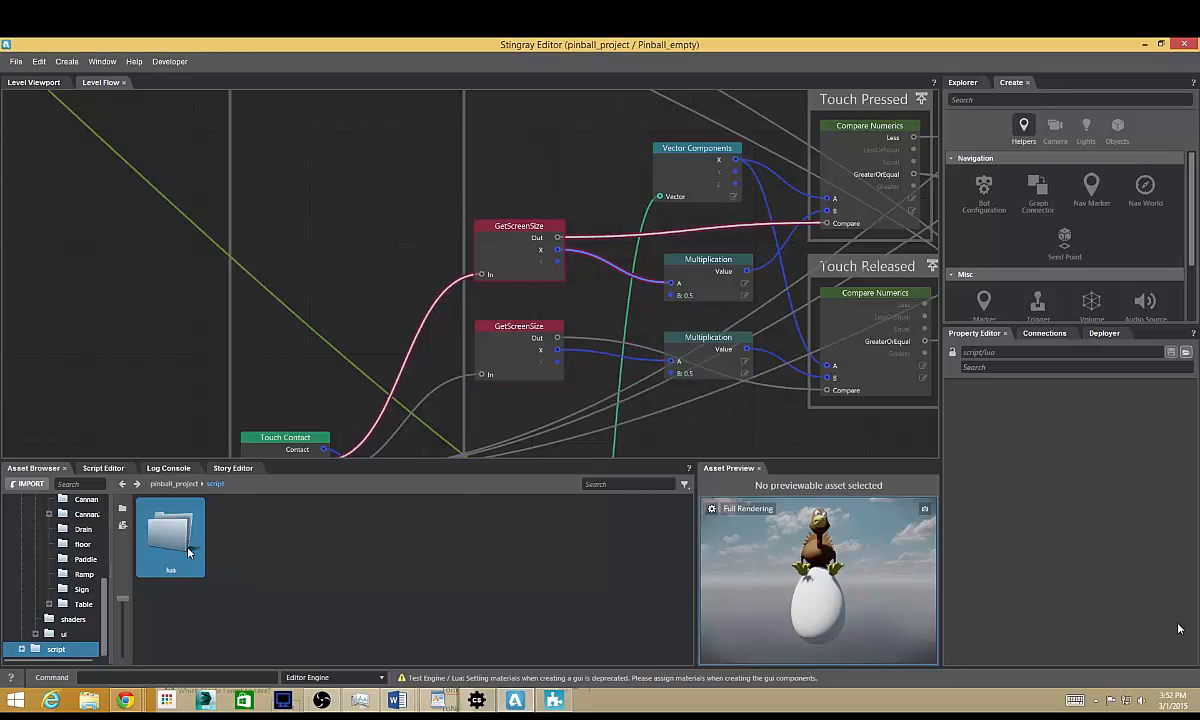
pyautogui.click(567, 325)
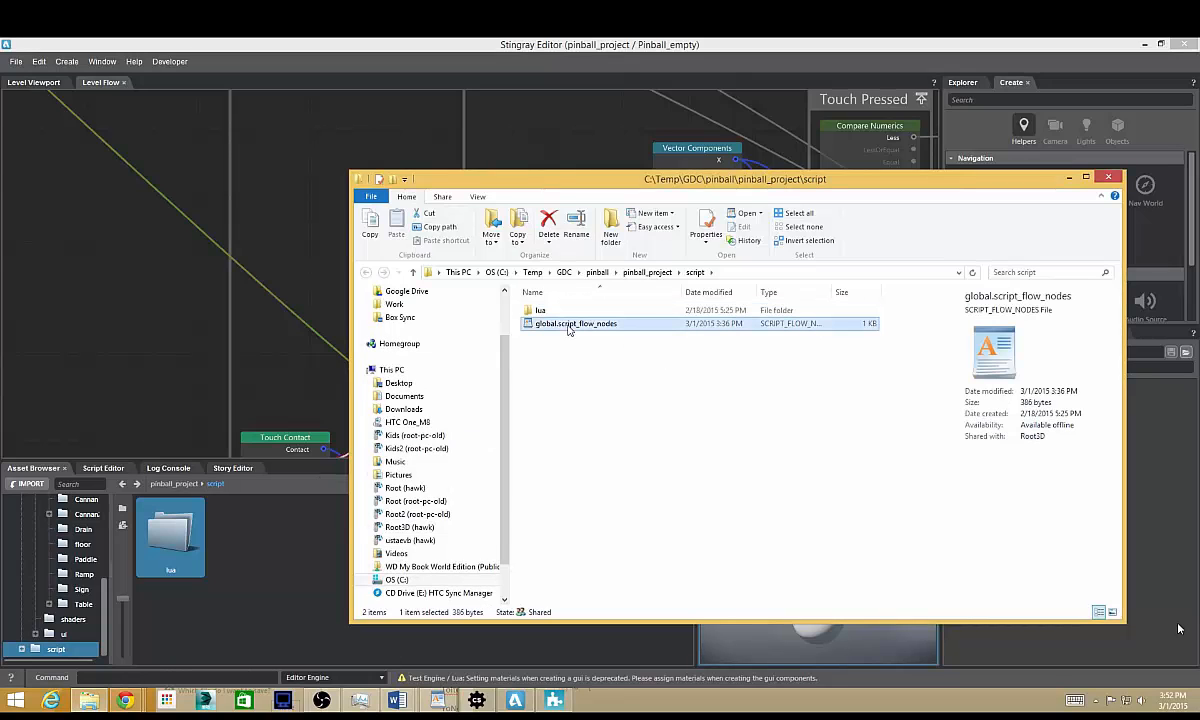
pyautogui.doubleClick(567, 325)
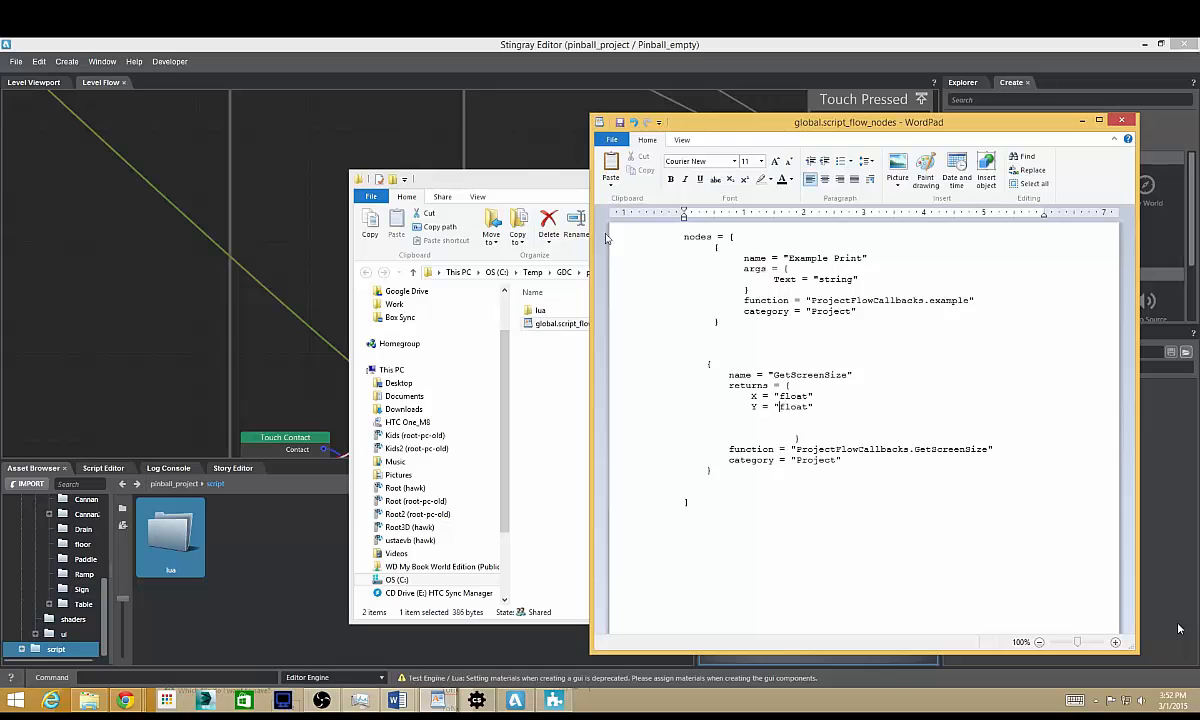
pyautogui.moveTo(495, 178); pyautogui.dragTo(399, 521)
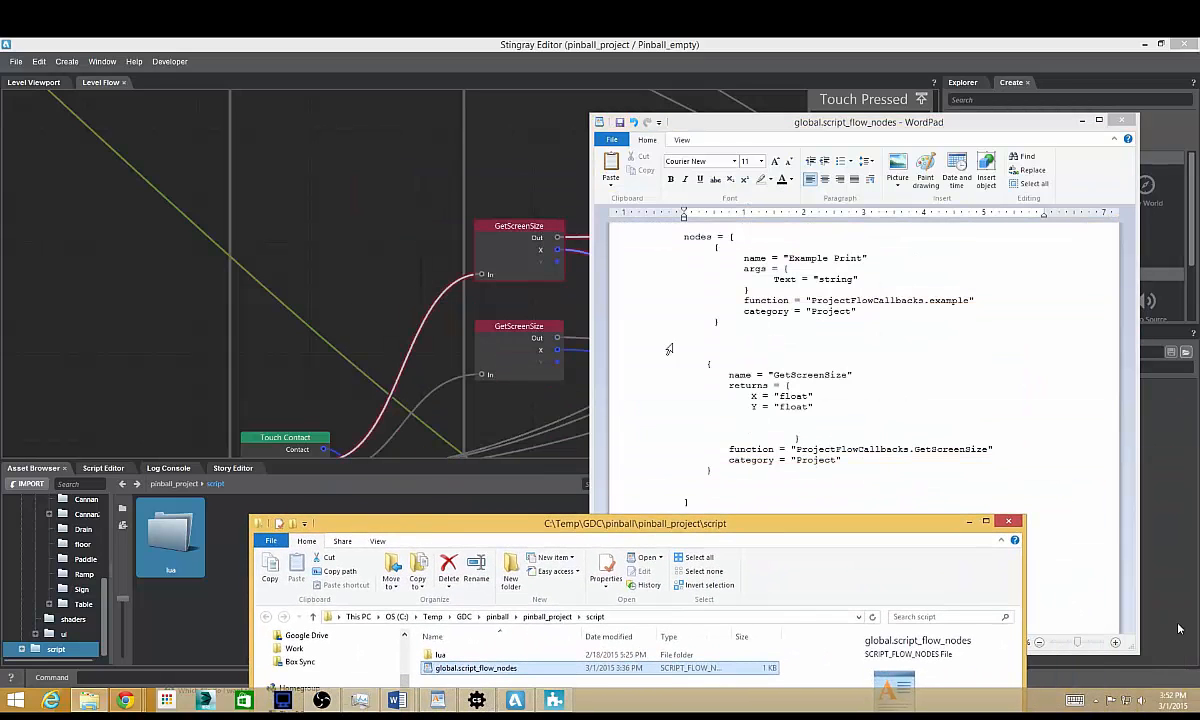
# Duplicate the GetScreenSize node definition below the original and indent the copy's opening brace.
pyautogui.click(779, 407)
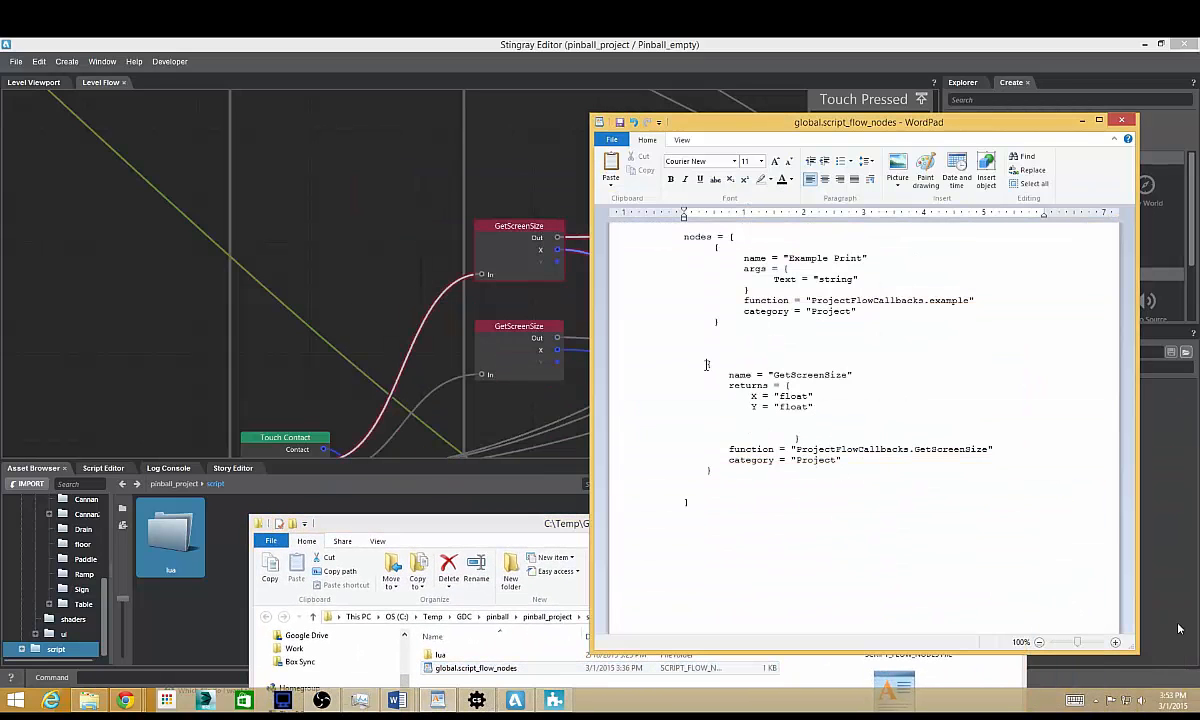
pyautogui.moveTo(707, 364); pyautogui.dragTo(828, 465)
pyautogui.hotkey('ctrl', 'c')
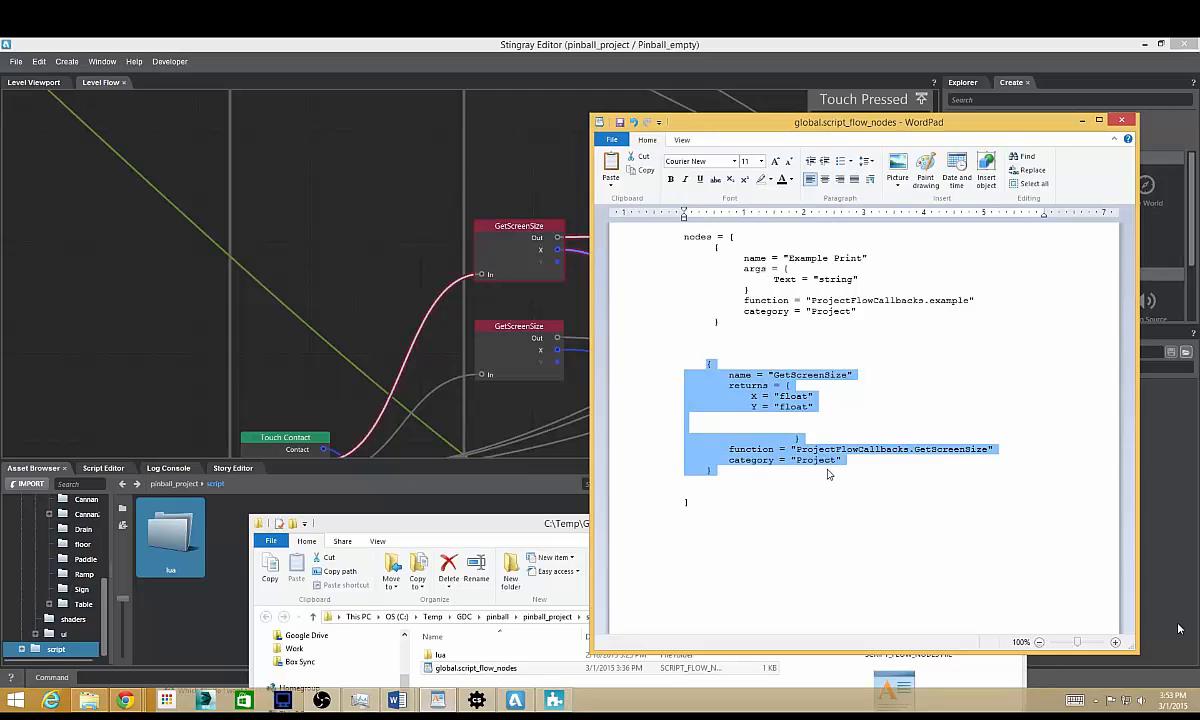
pyautogui.click(738, 478)
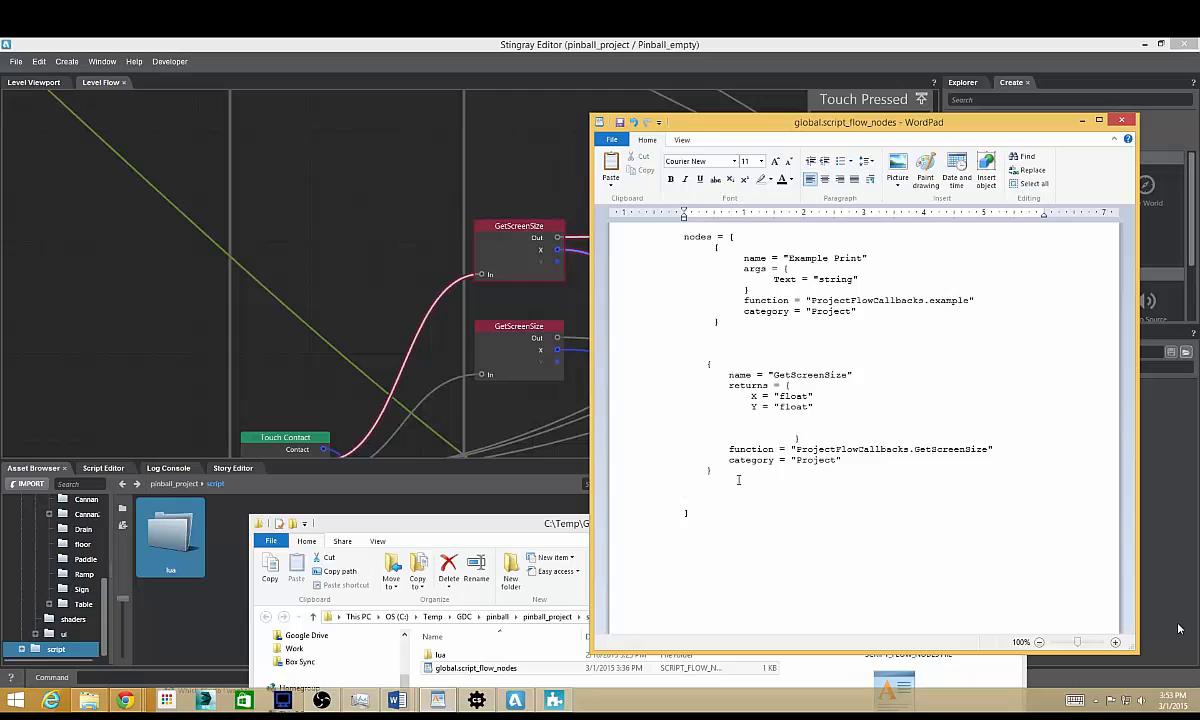
pyautogui.hotkey('ctrl', 'v')
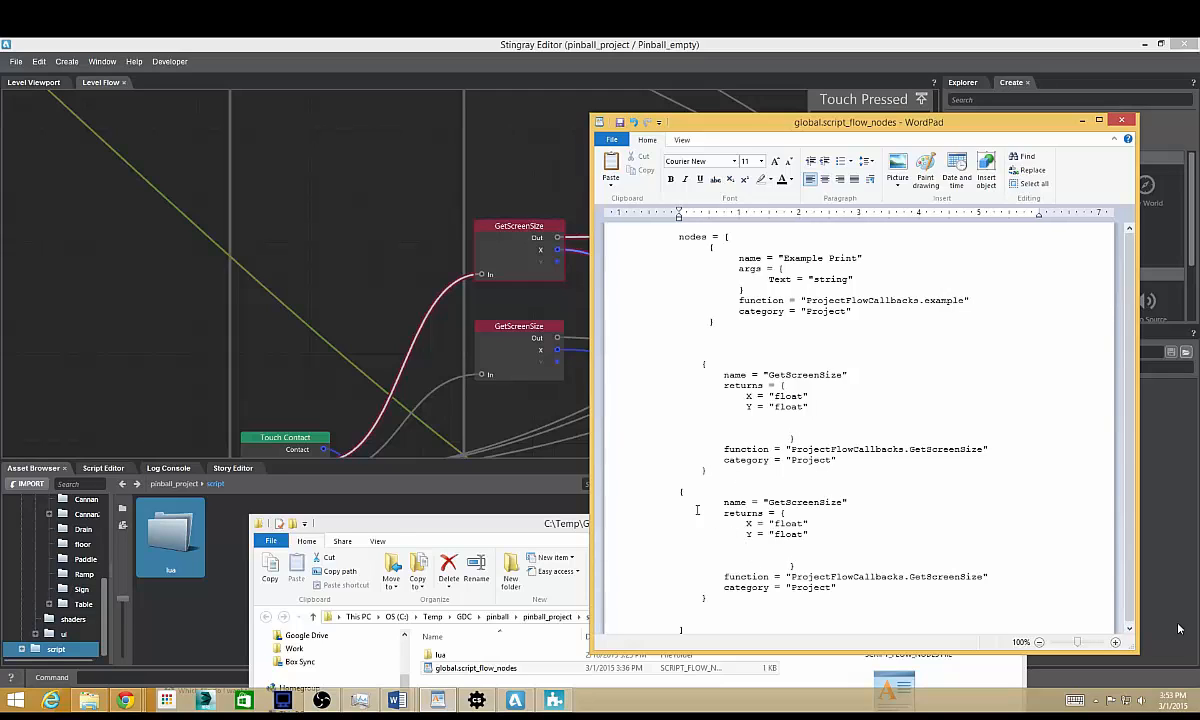
pyautogui.click(679, 497)
pyautogui.click(681, 492)
pyautogui.press('Tab')
# Rename the copied node definition to GetScreenSize_Plus.
pyautogui.write('_')
pyautogui.write('Pl')
pyautogui.write('us')
pyautogui.click(879, 520)
# Duplicate the Y = "float" line in the GetScreenSize_Plus returns and rename the new output z.
pyautogui.moveTo(746, 534); pyautogui.dragTo(809, 533)
pyautogui.hotkey('ctrl', 'c')
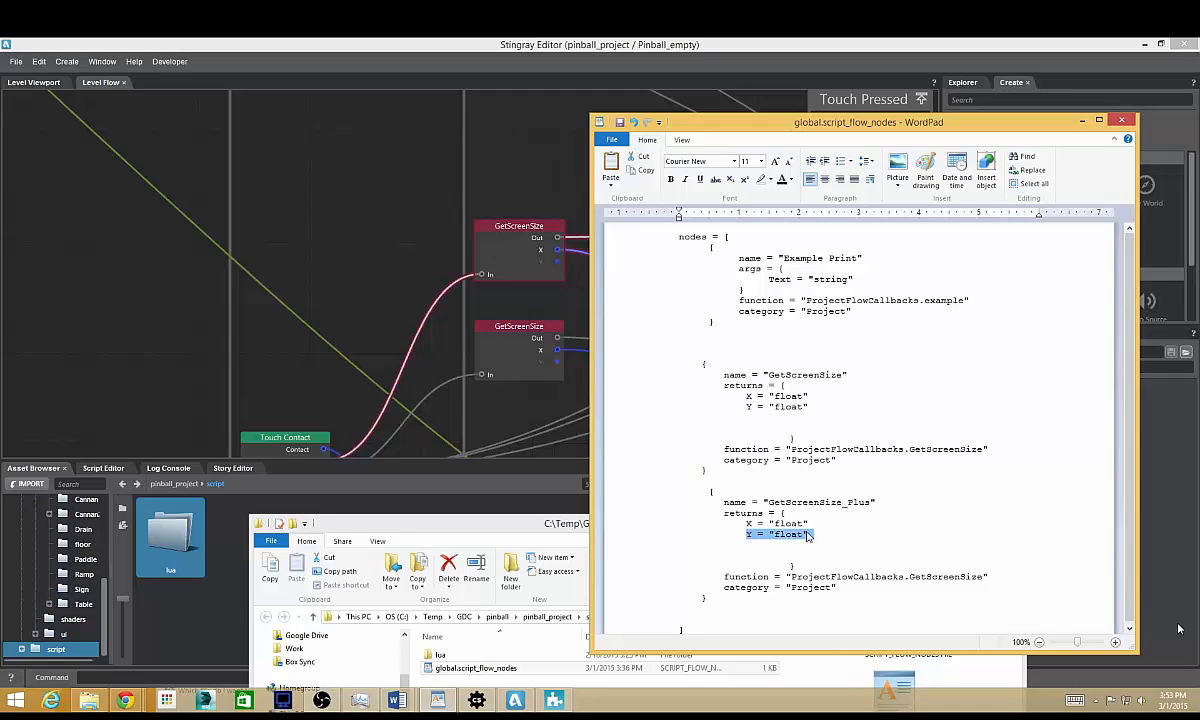
pyautogui.click(812, 536)
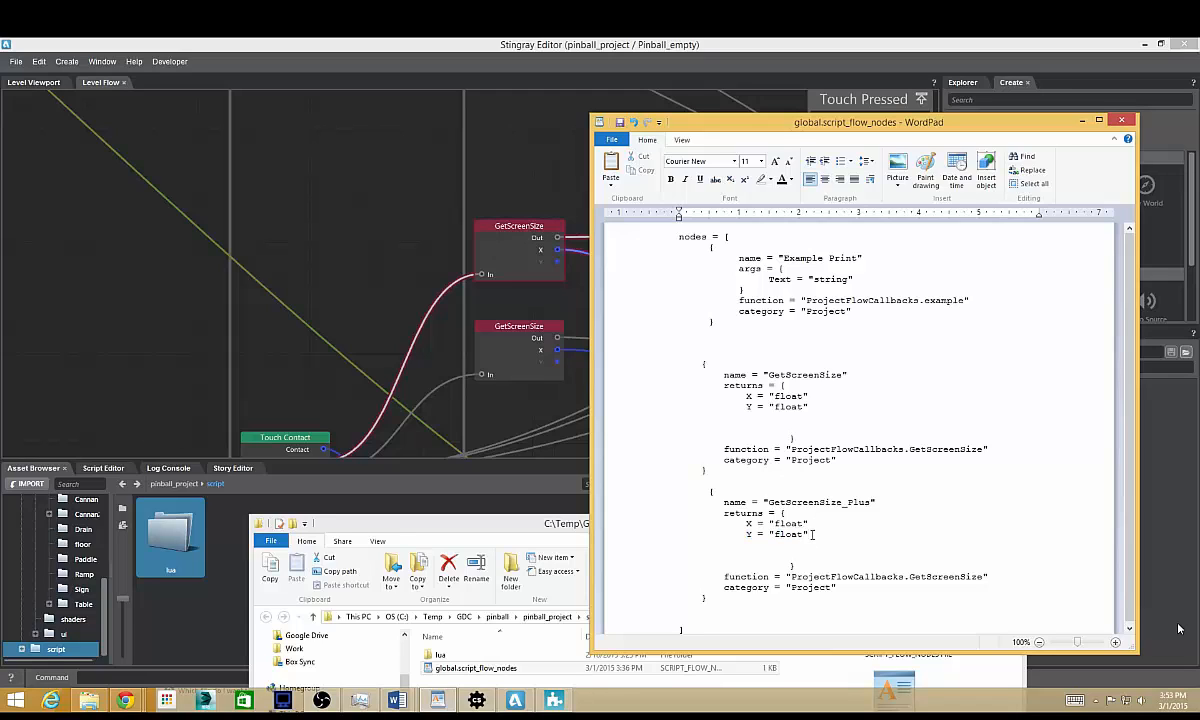
pyautogui.press('Return')
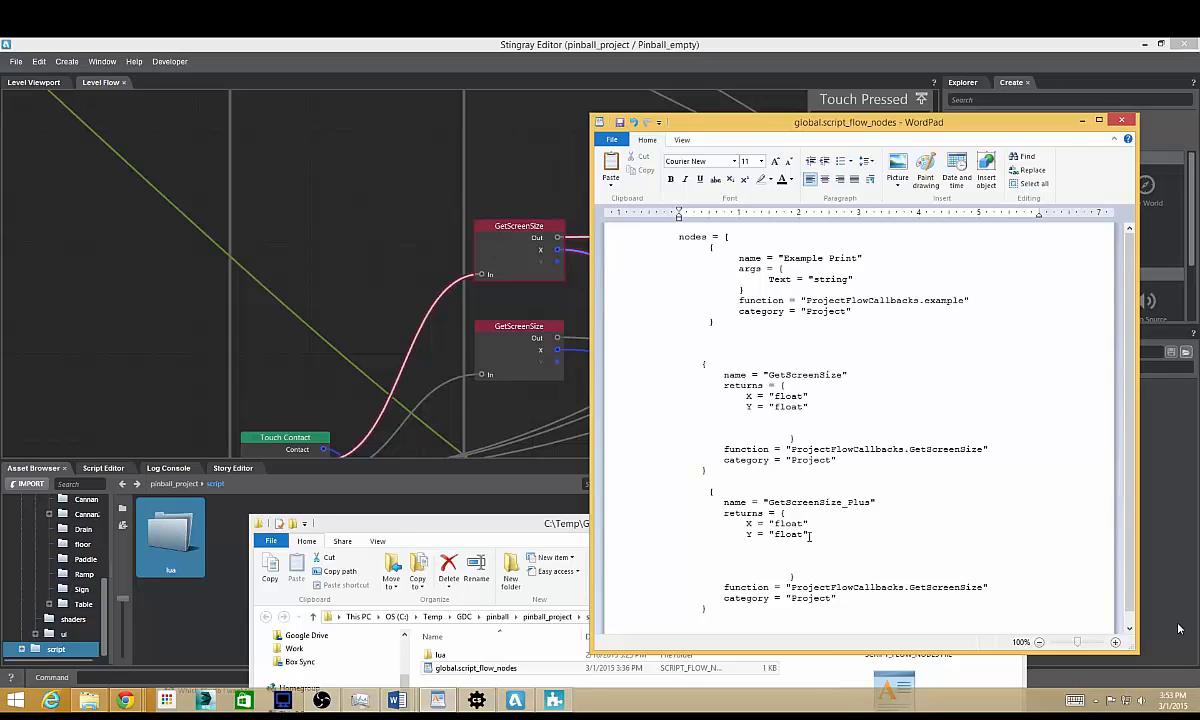
pyautogui.hotkey('ctrl', 'v')
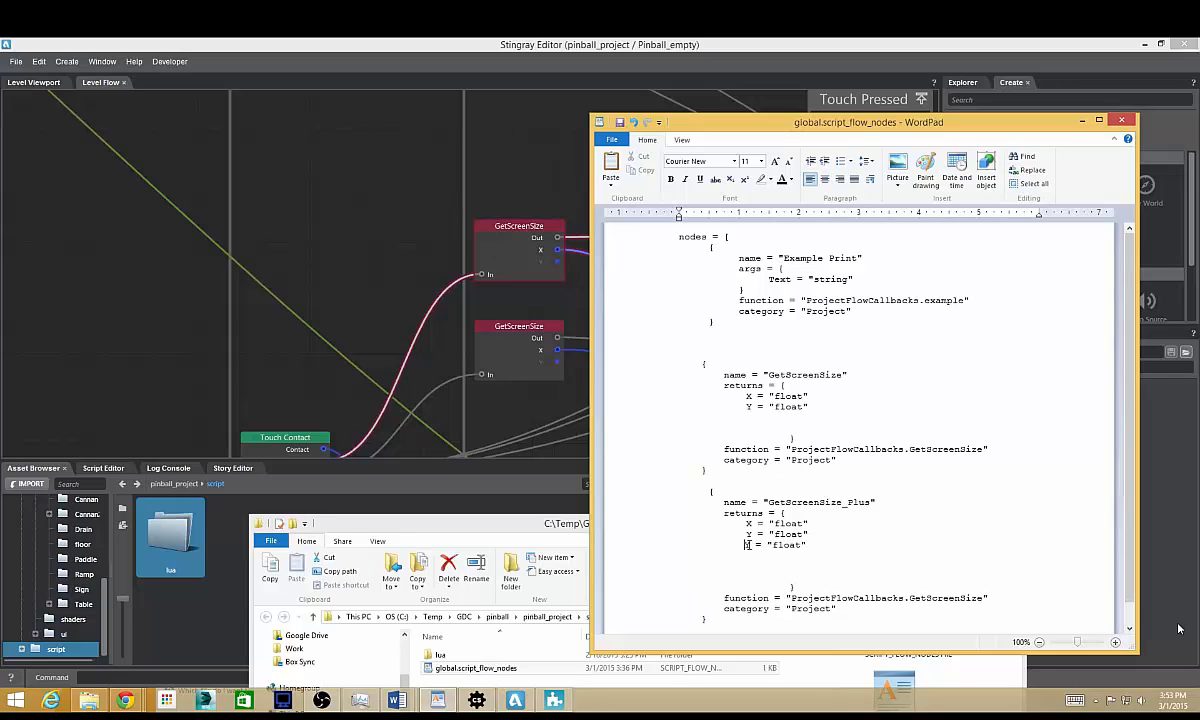
pyautogui.doubleClick(747, 544)
pyautogui.write('Z')
pyautogui.press('BackSpace')
# Save the script flow nodes file in Text-Only format.
pyautogui.click(610, 139)
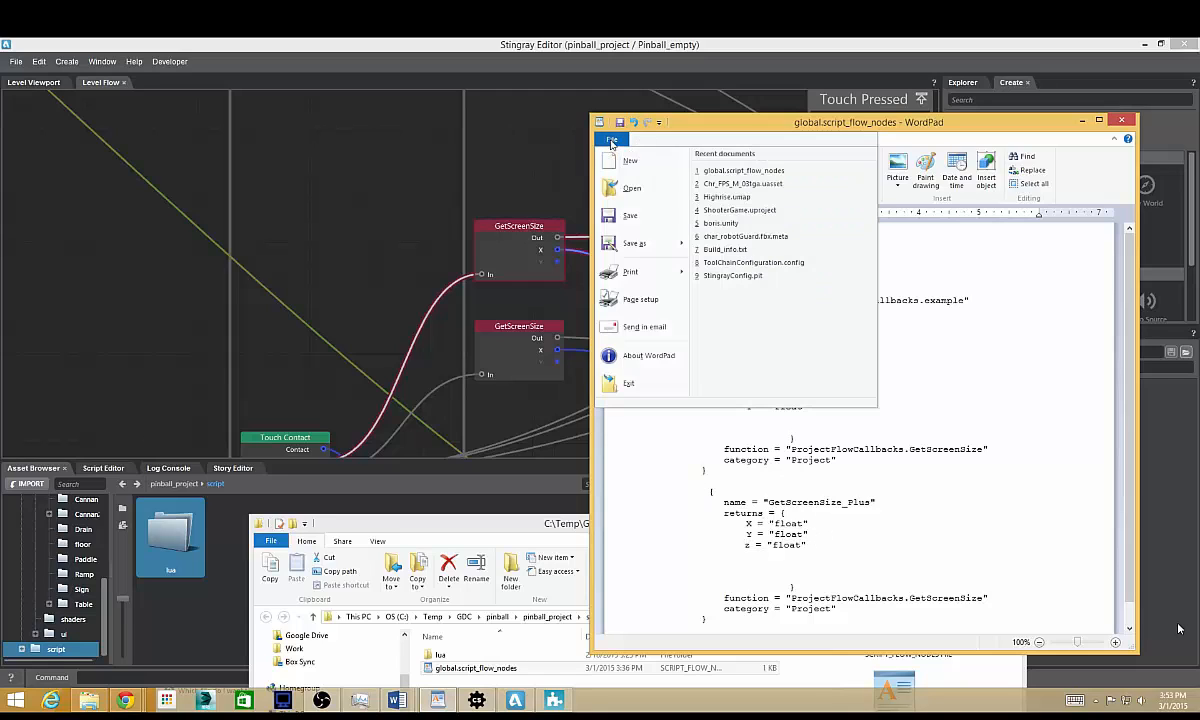
pyautogui.click(622, 214)
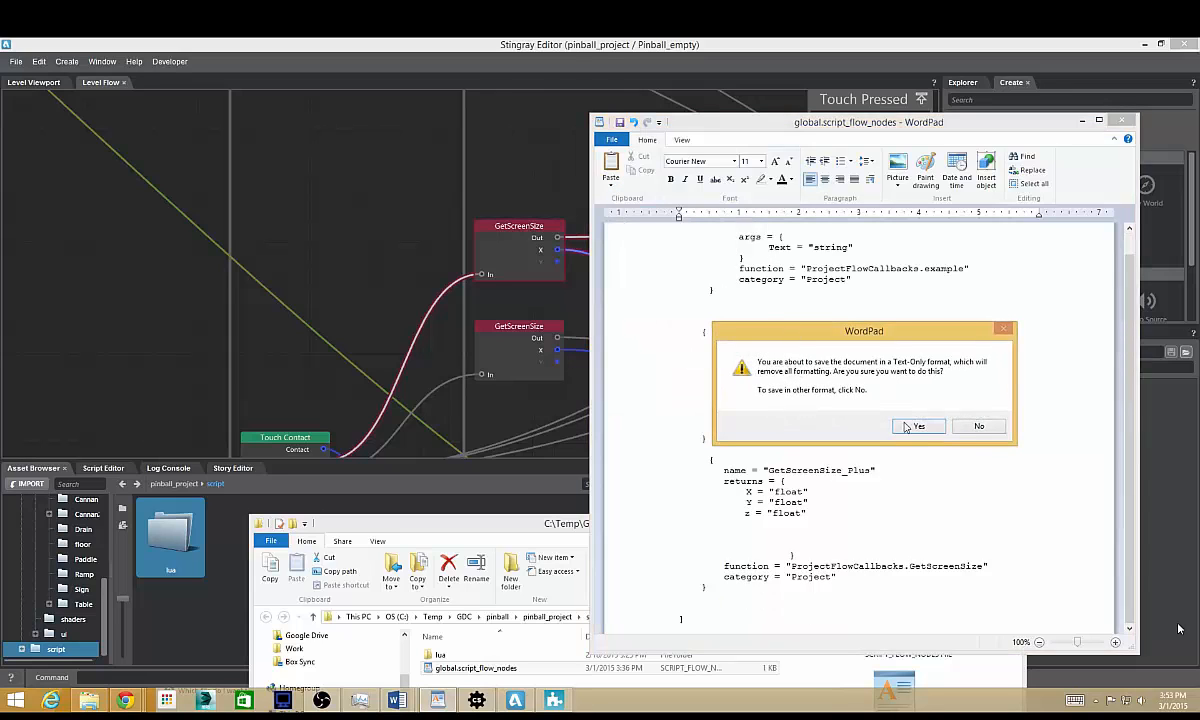
pyautogui.click(916, 427)
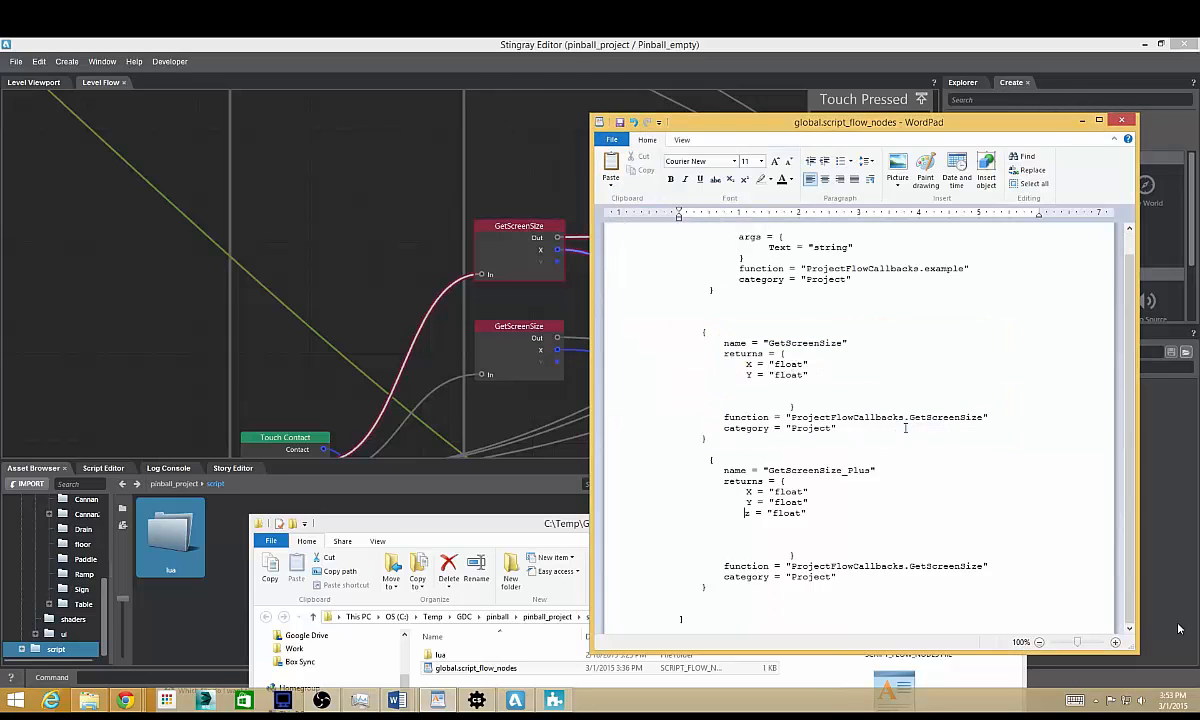
# Add the Project node GetScreenSize_Plus to the level flow and place it beside the upper GetScreenSize node, clear of it.
pyautogui.click(414, 270)
pyautogui.rightClick(430, 218)
pyautogui.moveTo(465, 436)
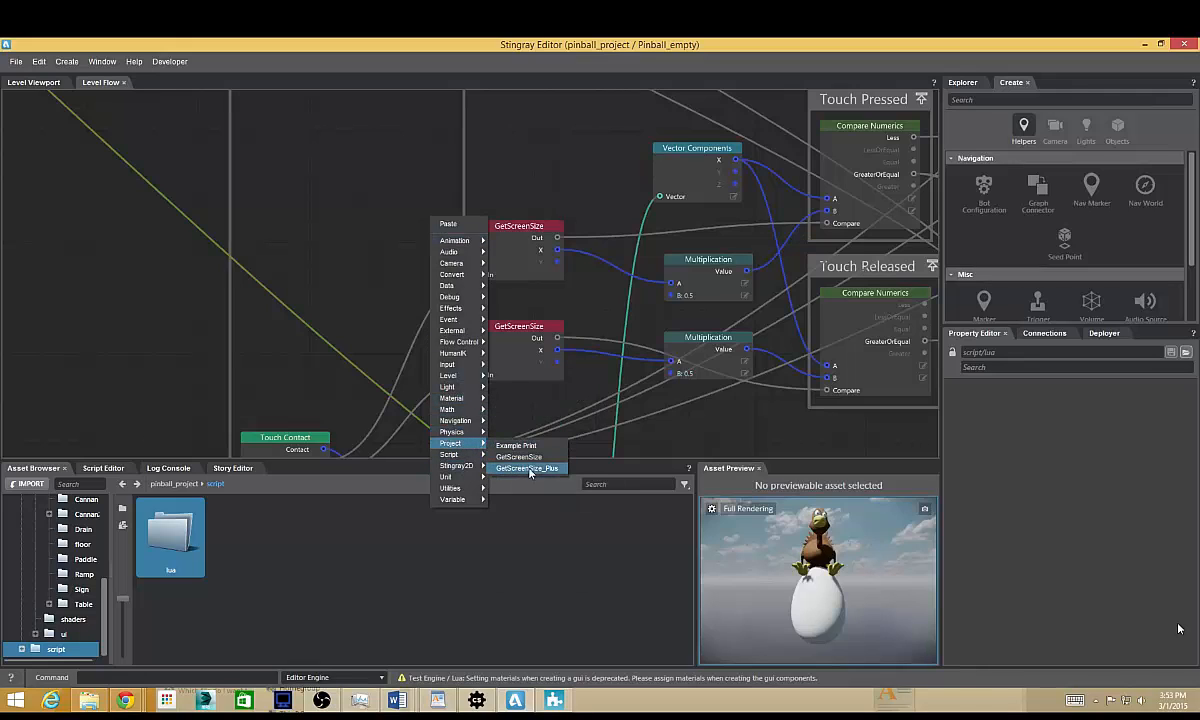
pyautogui.click(546, 469)
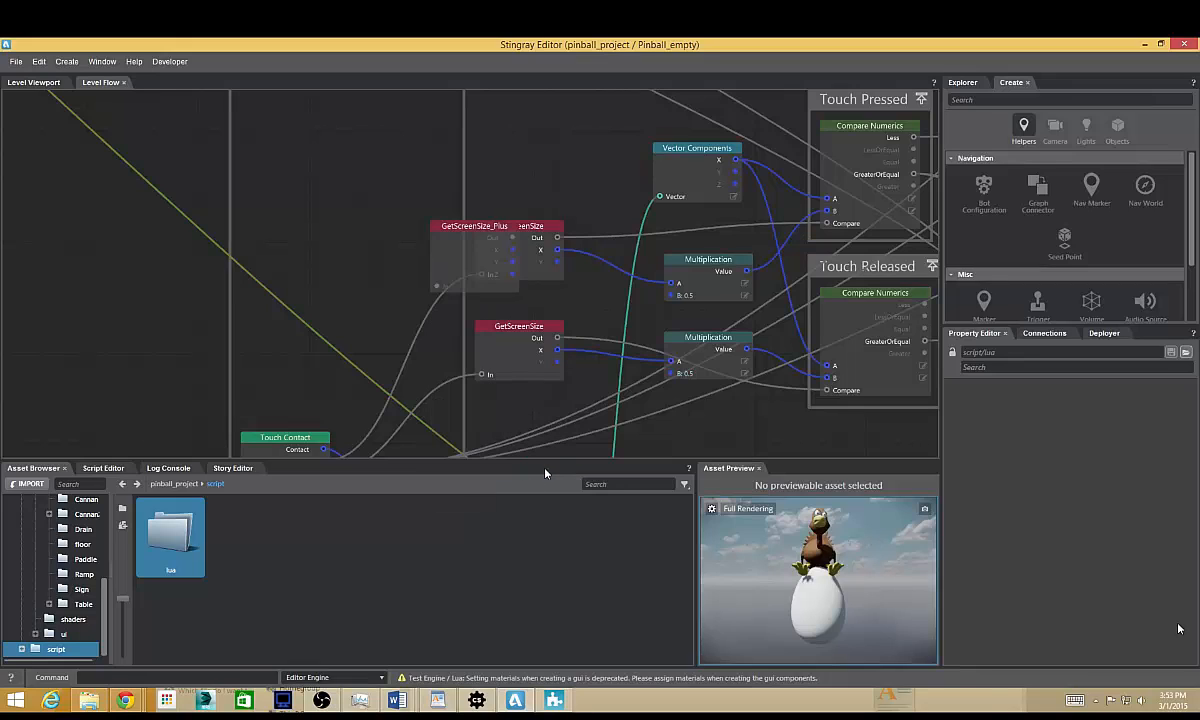
pyautogui.moveTo(450, 222); pyautogui.dragTo(380, 211)
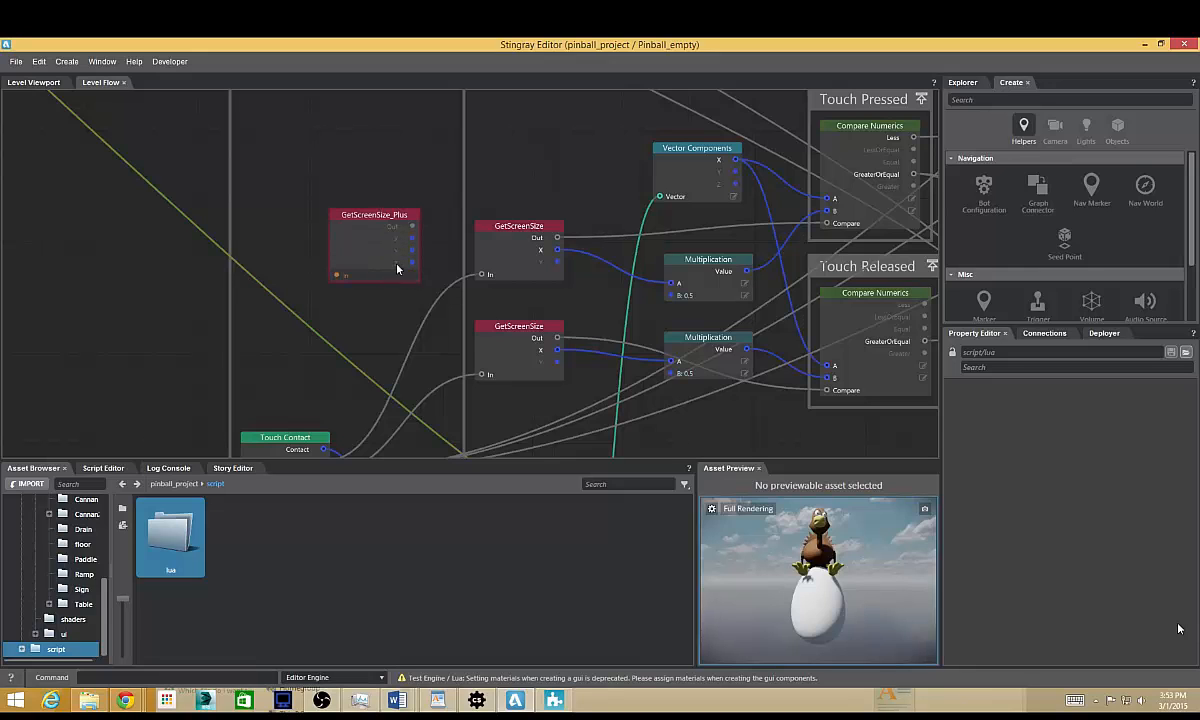
pyautogui.moveTo(397, 302); pyautogui.dragTo(459, 279, button='middle')
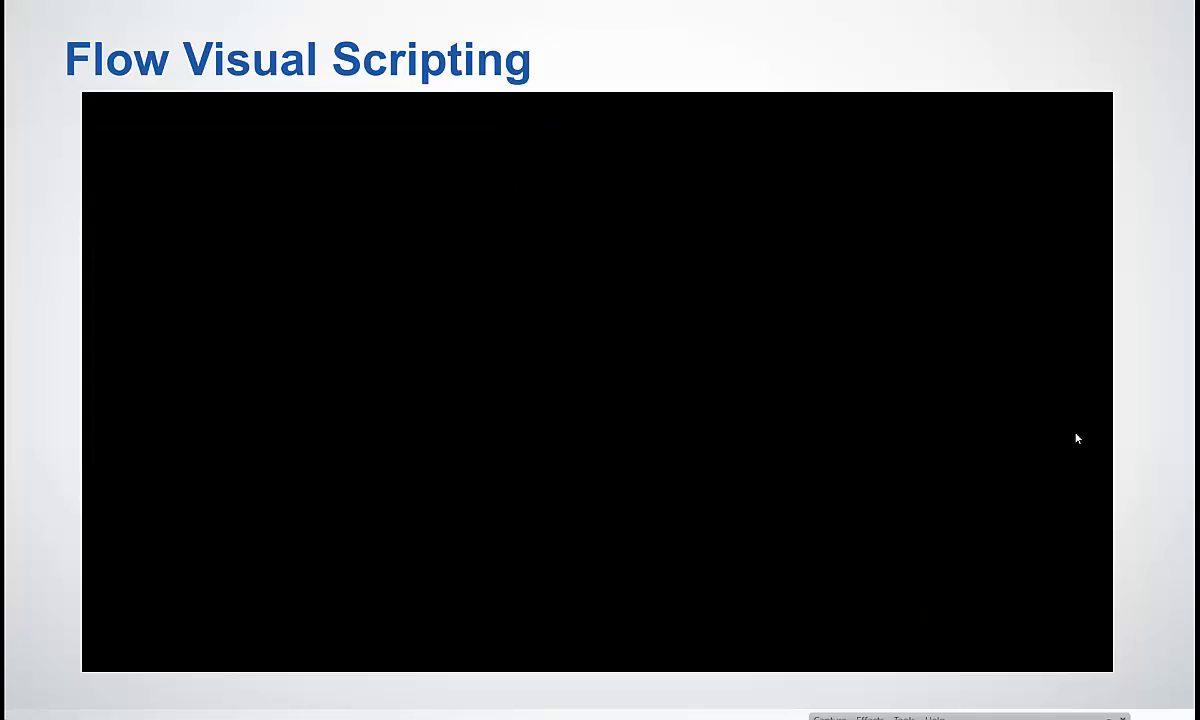
pyautogui.click(1127, 441)
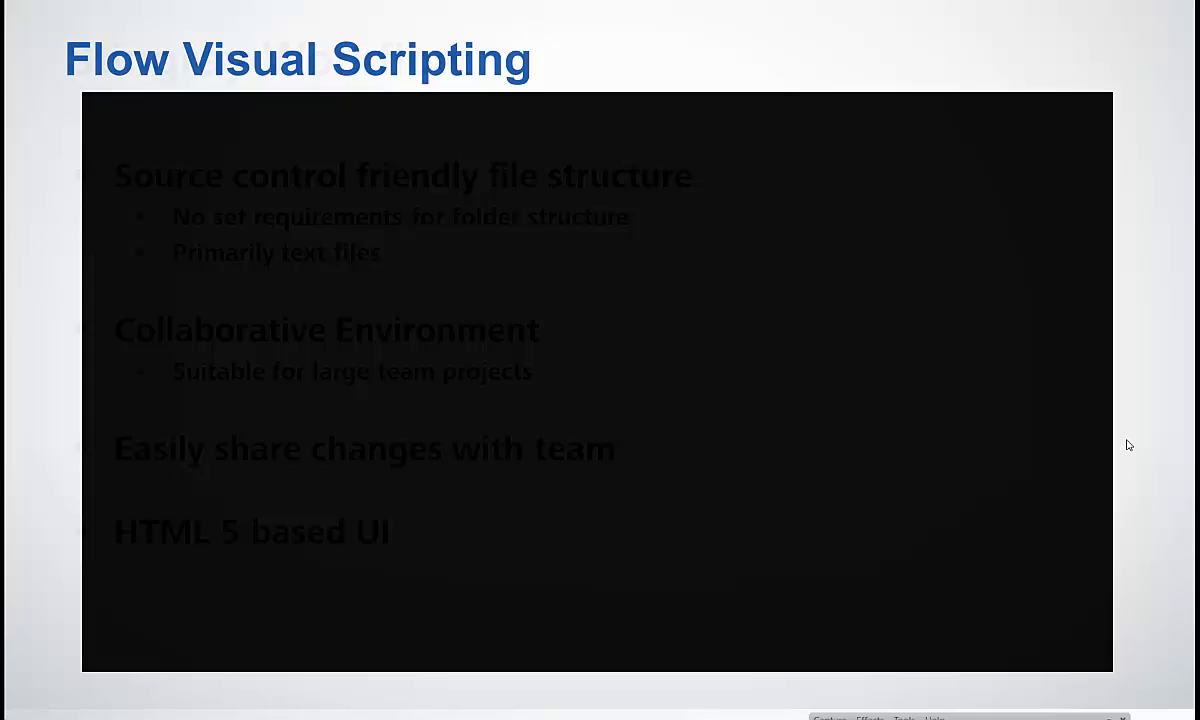